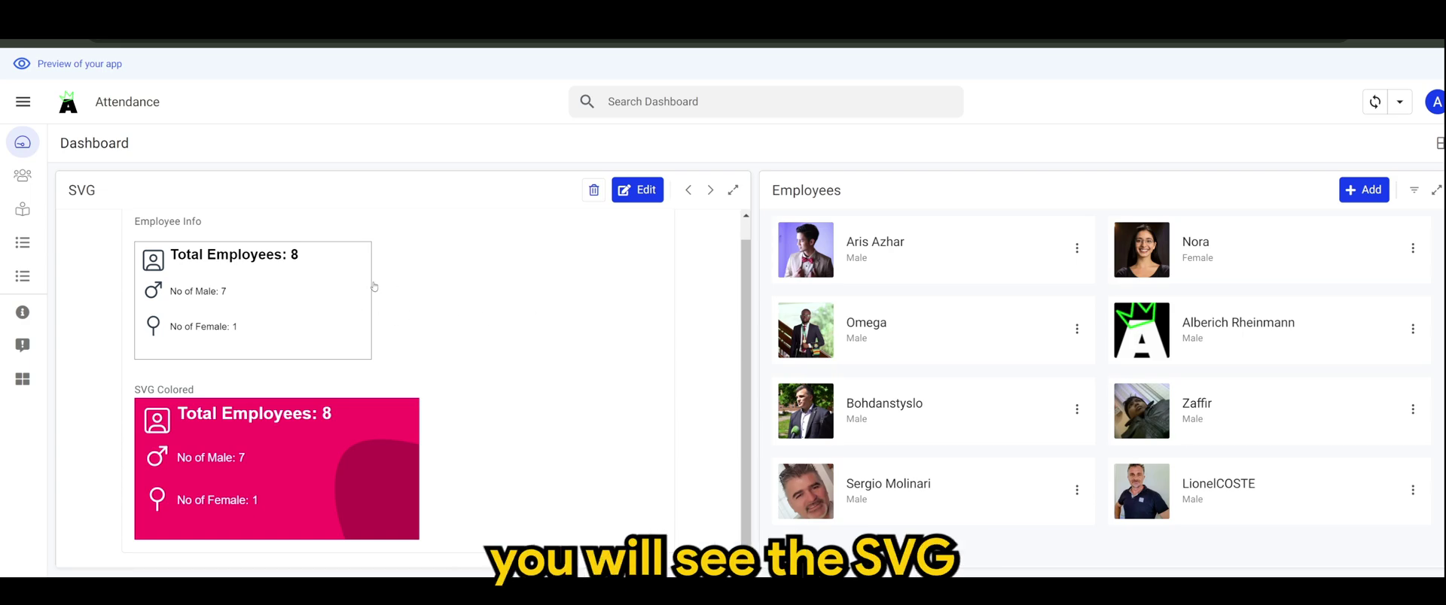
scroll(248, 291, up, 1)
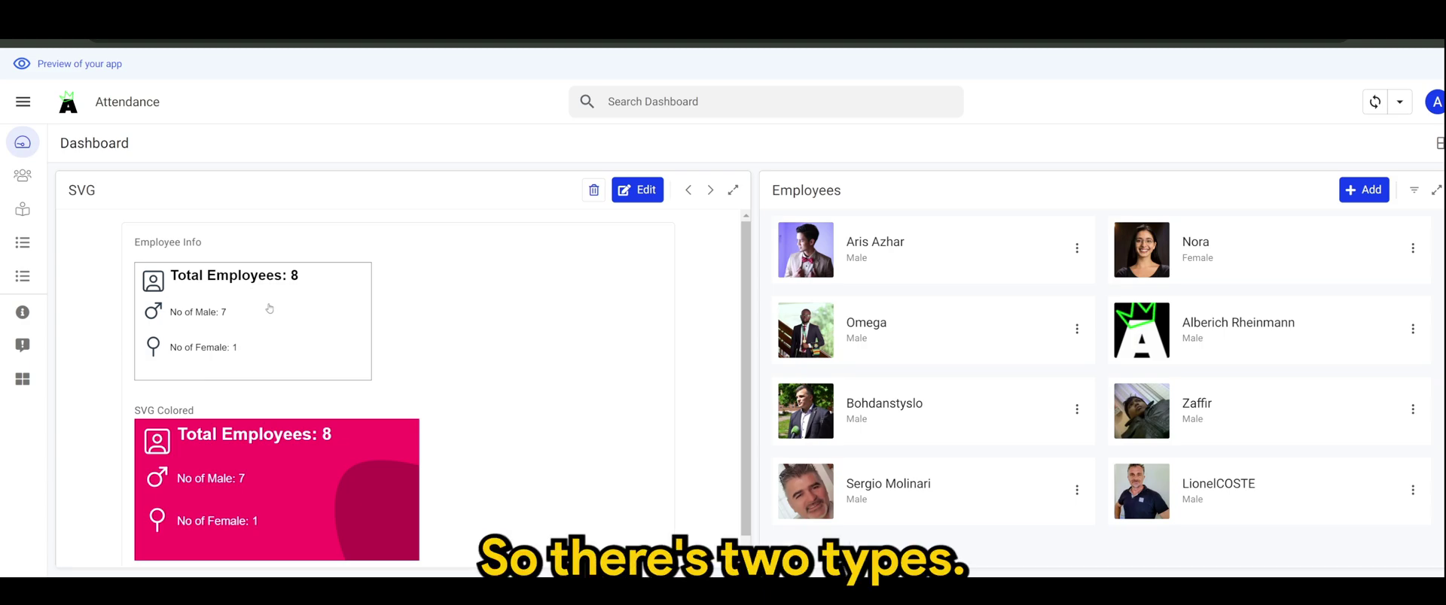
scroll(268, 309, down, 1)
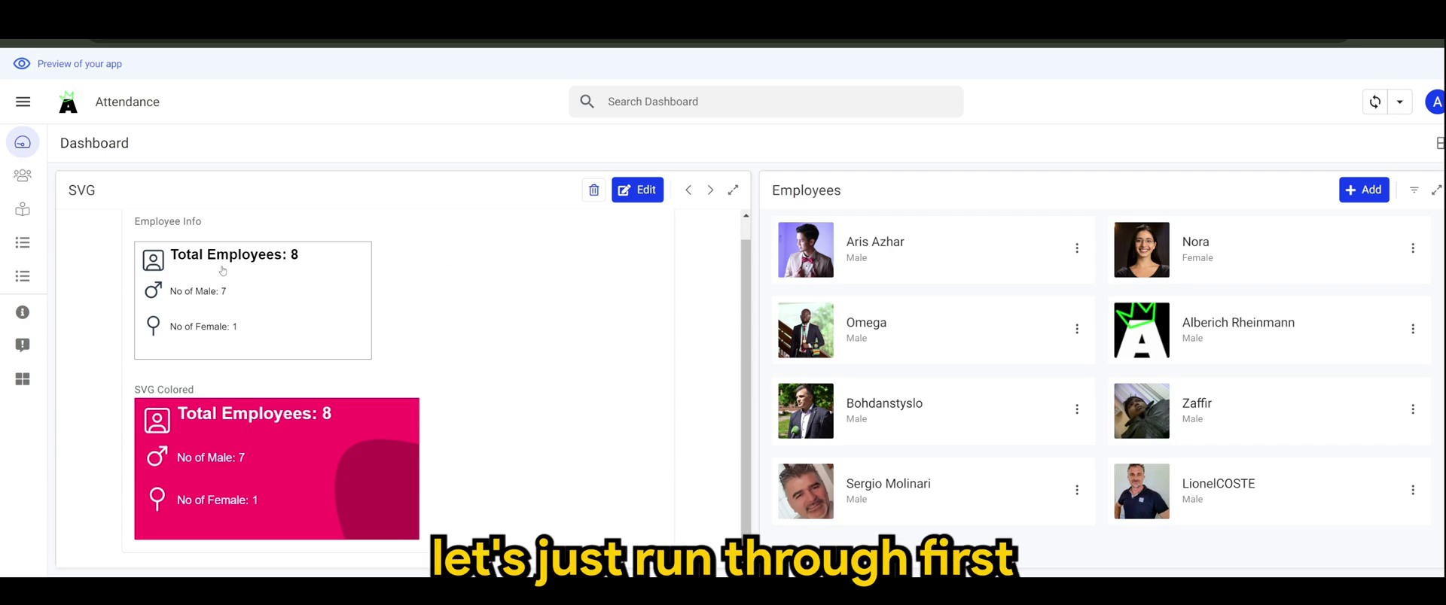
scroll(223, 271, up, 1)
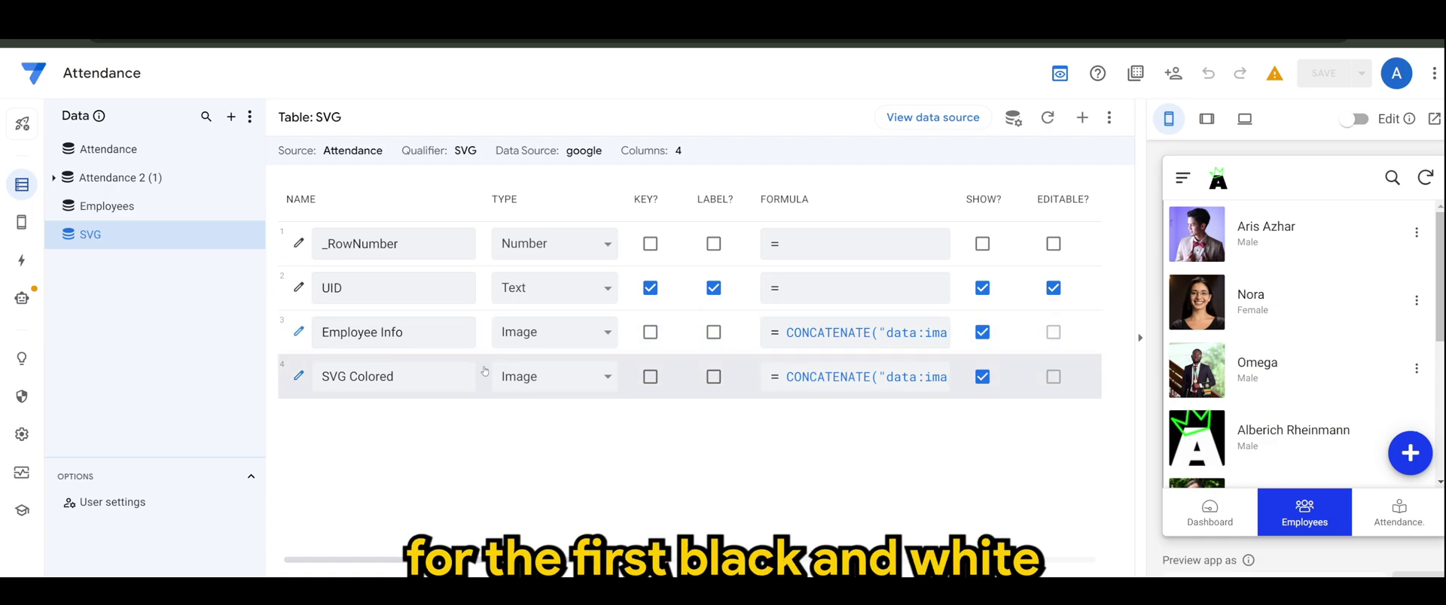
Open the Employee Info image formula in an enlarged editor and highlight the SVG expression's opening
click(844, 342)
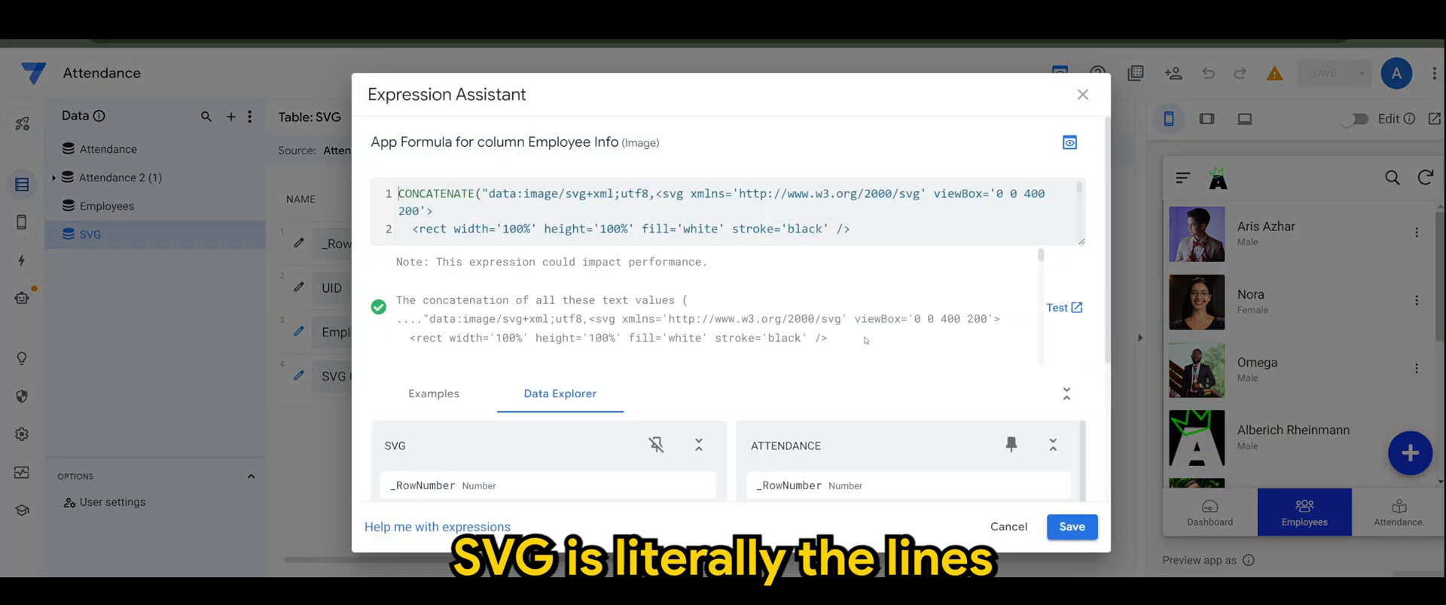
drag(1082, 243, 1073, 469)
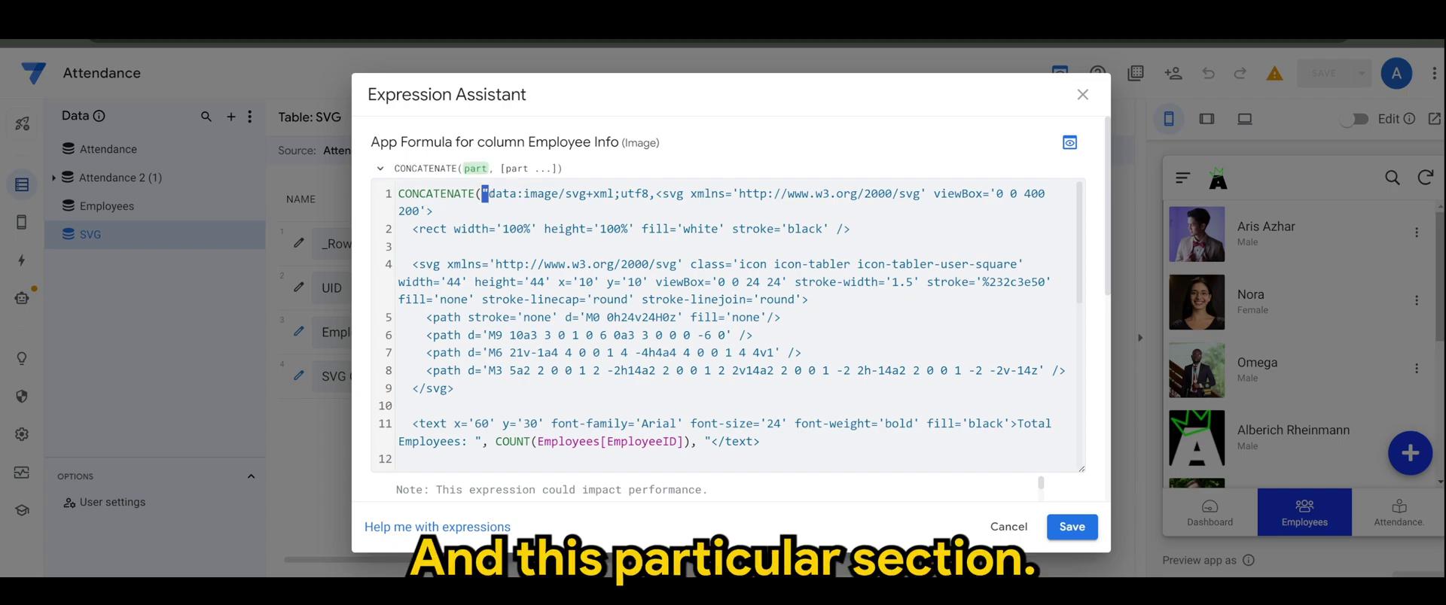
drag(486, 192, 543, 242)
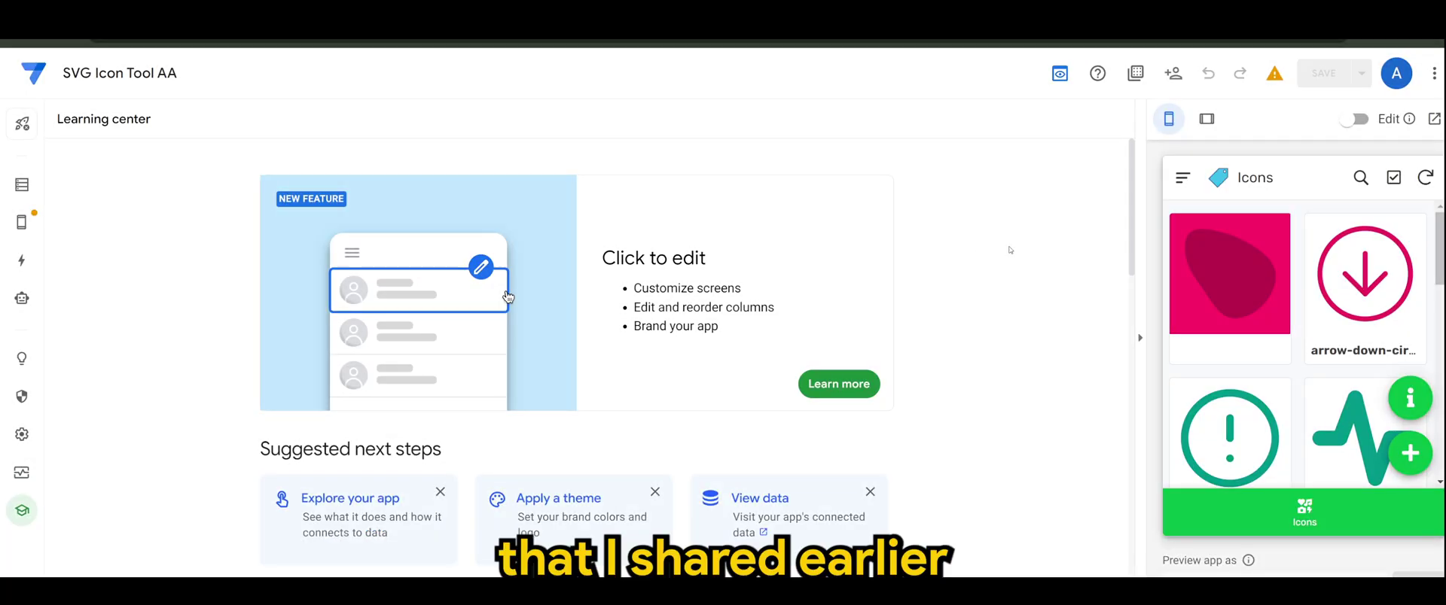
Switch the icon gallery preview to the wider tablet layout
click(1206, 119)
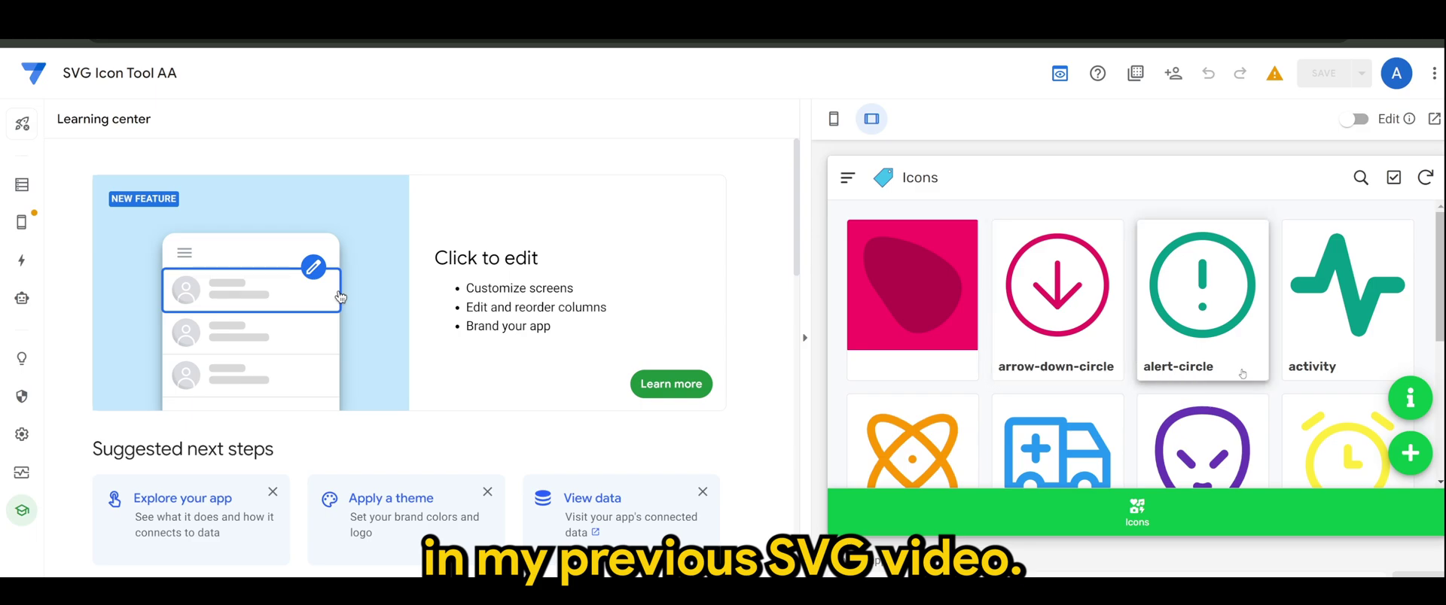
scroll(1244, 375, down, 2)
scroll(1243, 375, up, 2)
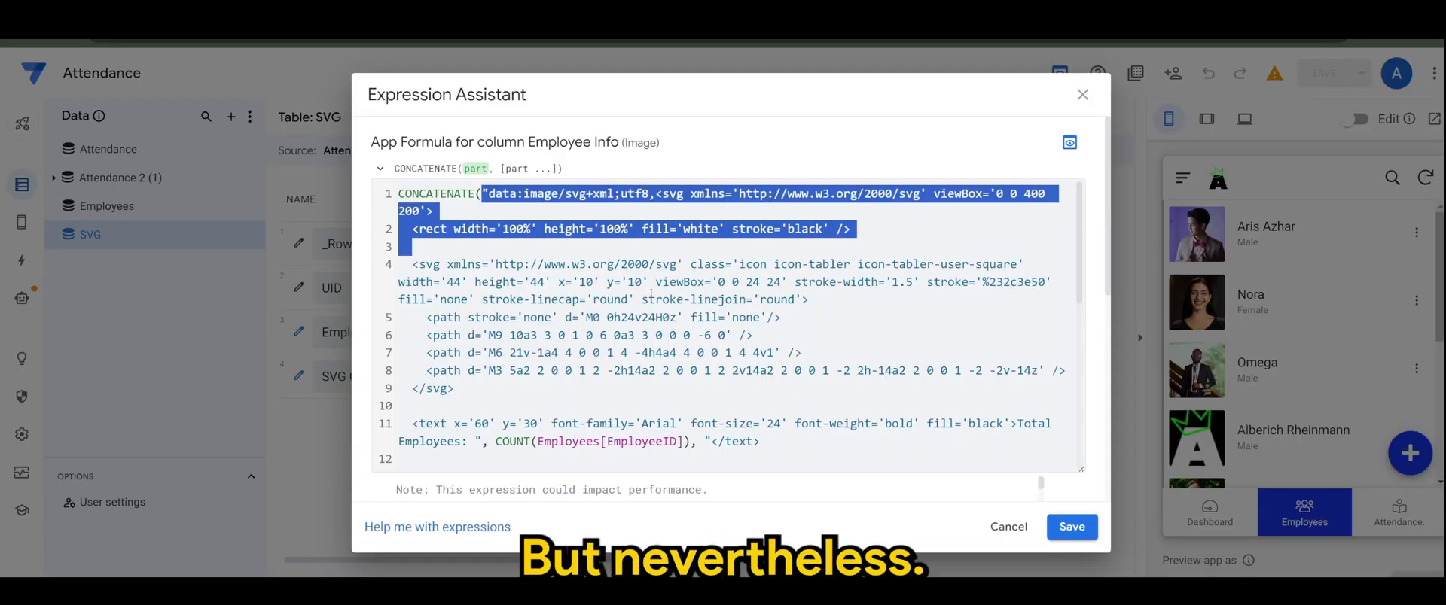
Inspect the formula's opening svg tag, viewBox attribute and line-2 rect element
click(822, 327)
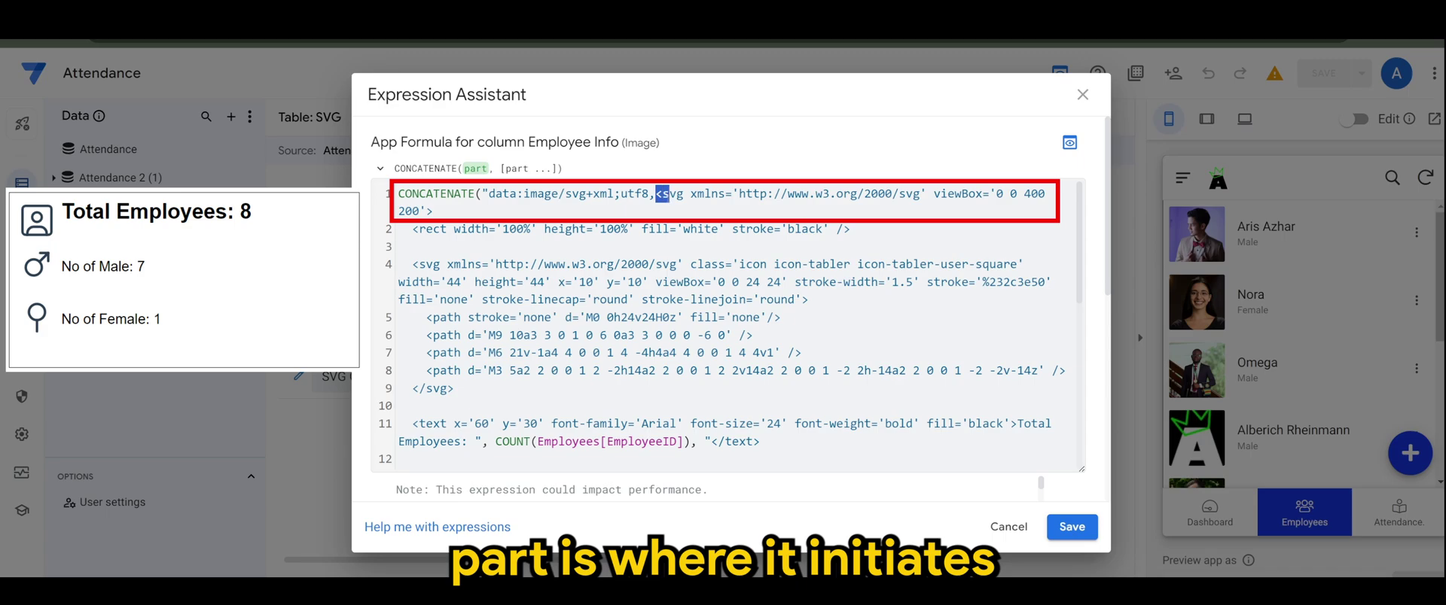
drag(659, 193, 434, 212)
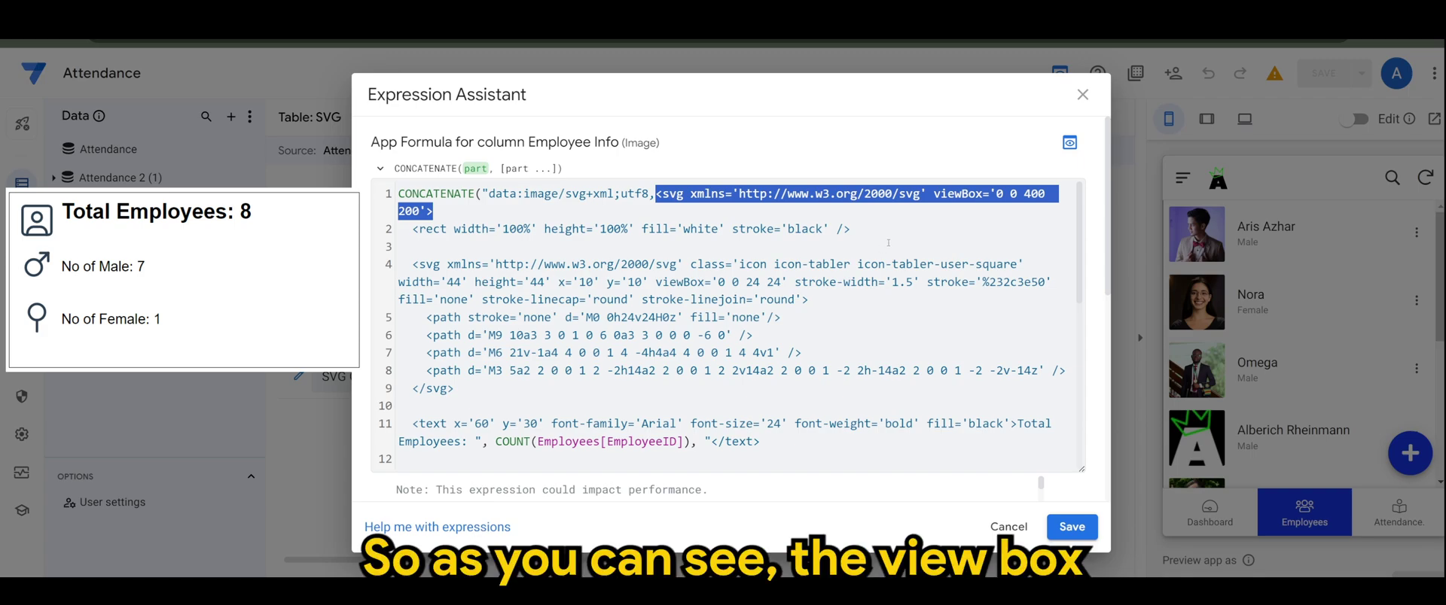
click(888, 226)
drag(934, 193, 434, 211)
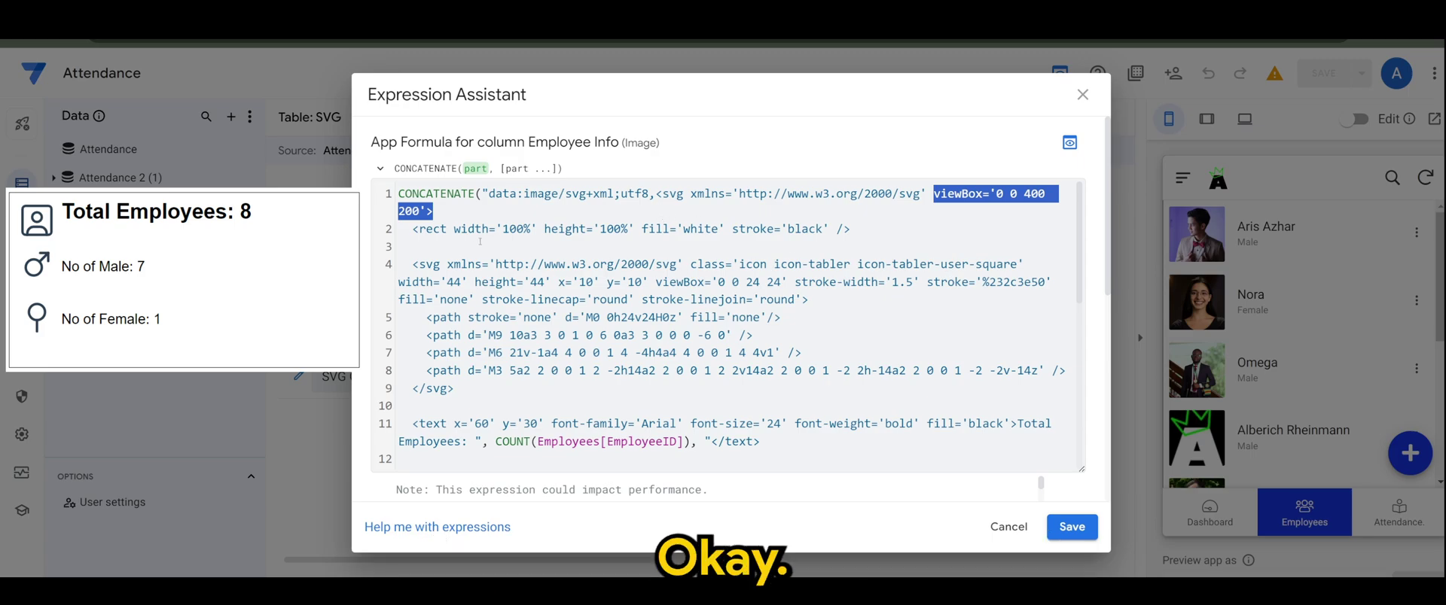
drag(413, 228, 459, 228)
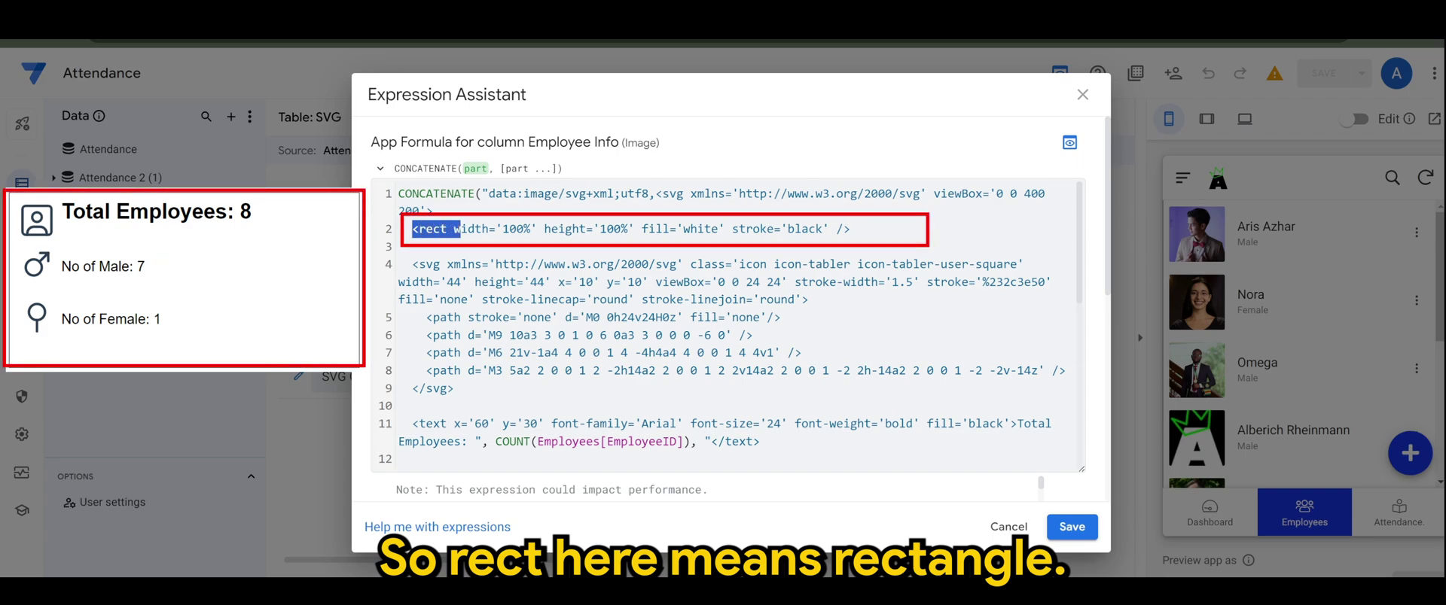
Replace the rect fill 'white' with 'red' and save the formula
click(531, 246)
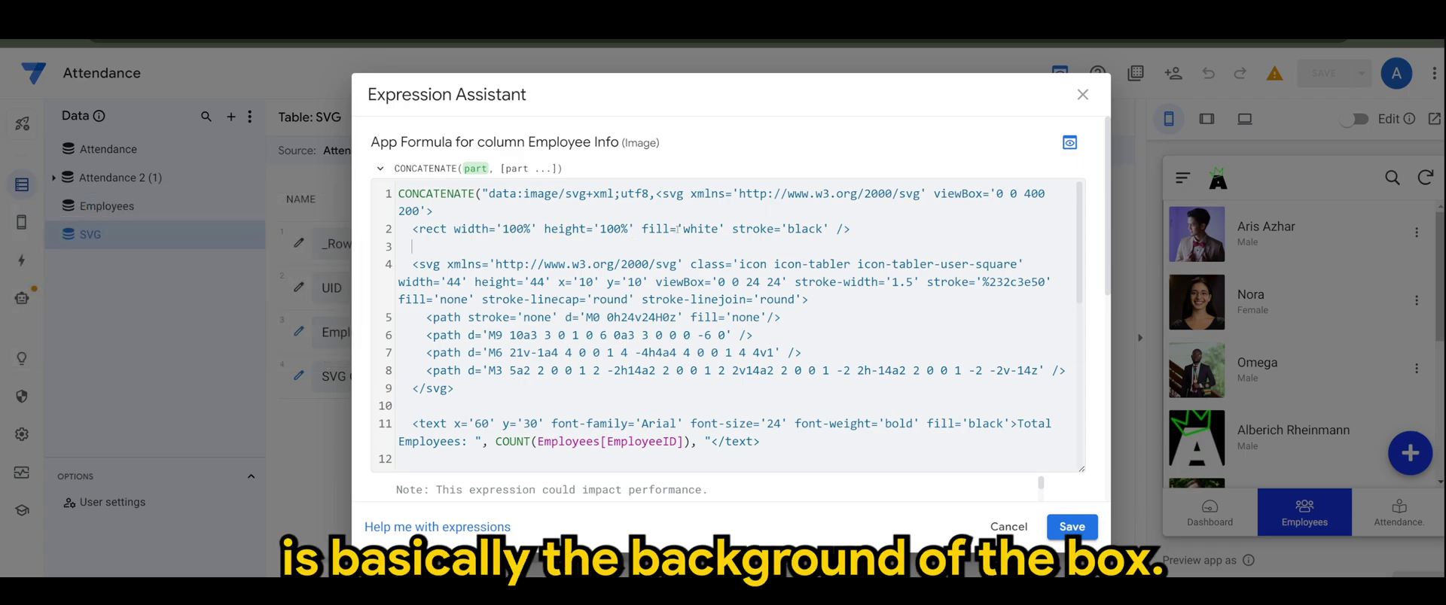
double_click(700, 228)
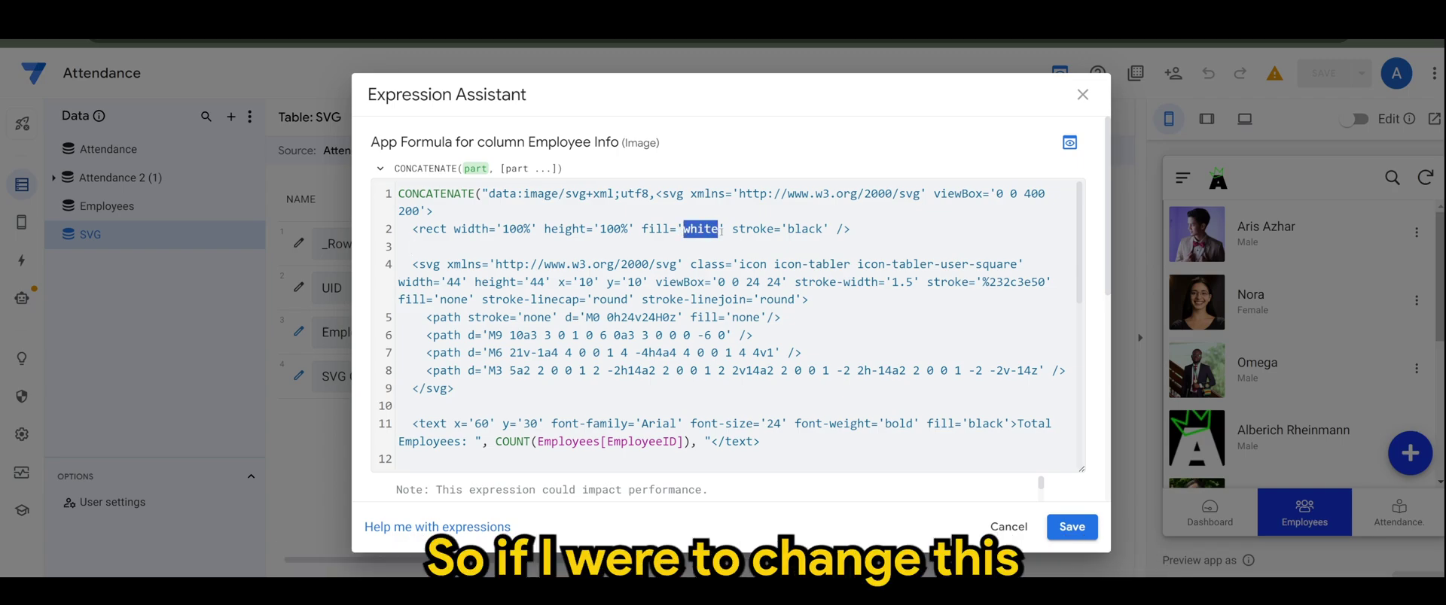
text(red)
click(1072, 527)
Save the app, revert the Employee Info rect fill from red to white, and save again
click(1323, 72)
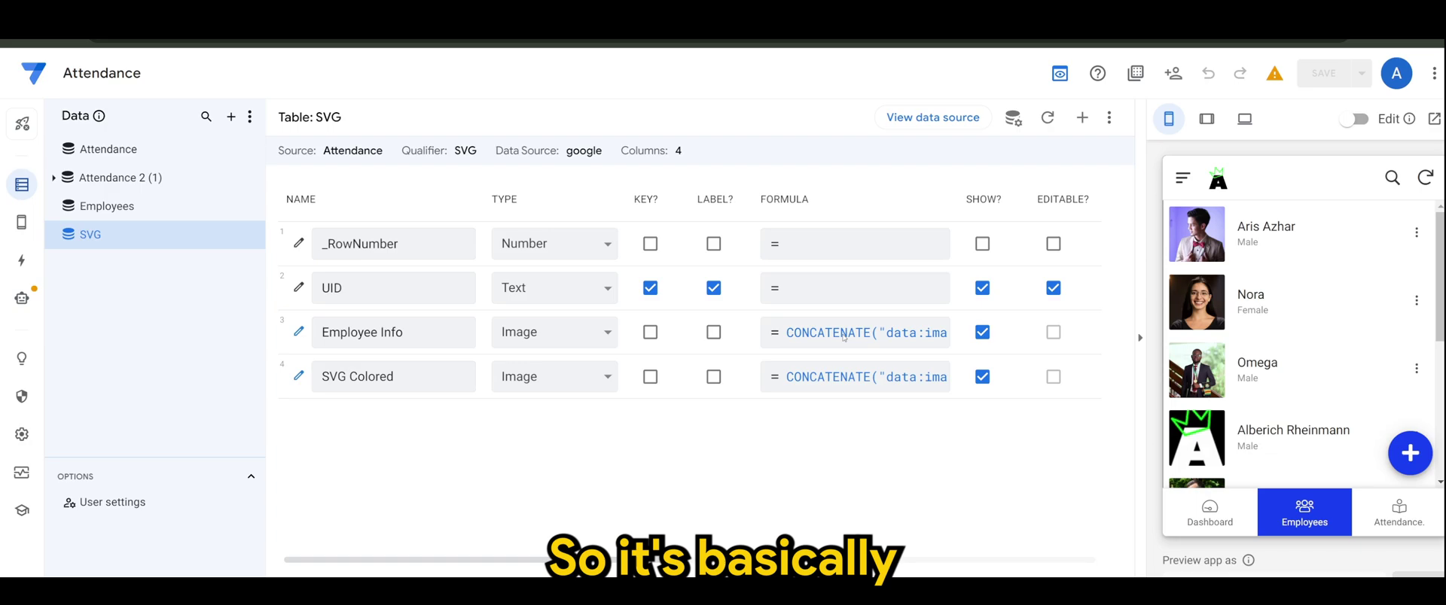
click(843, 336)
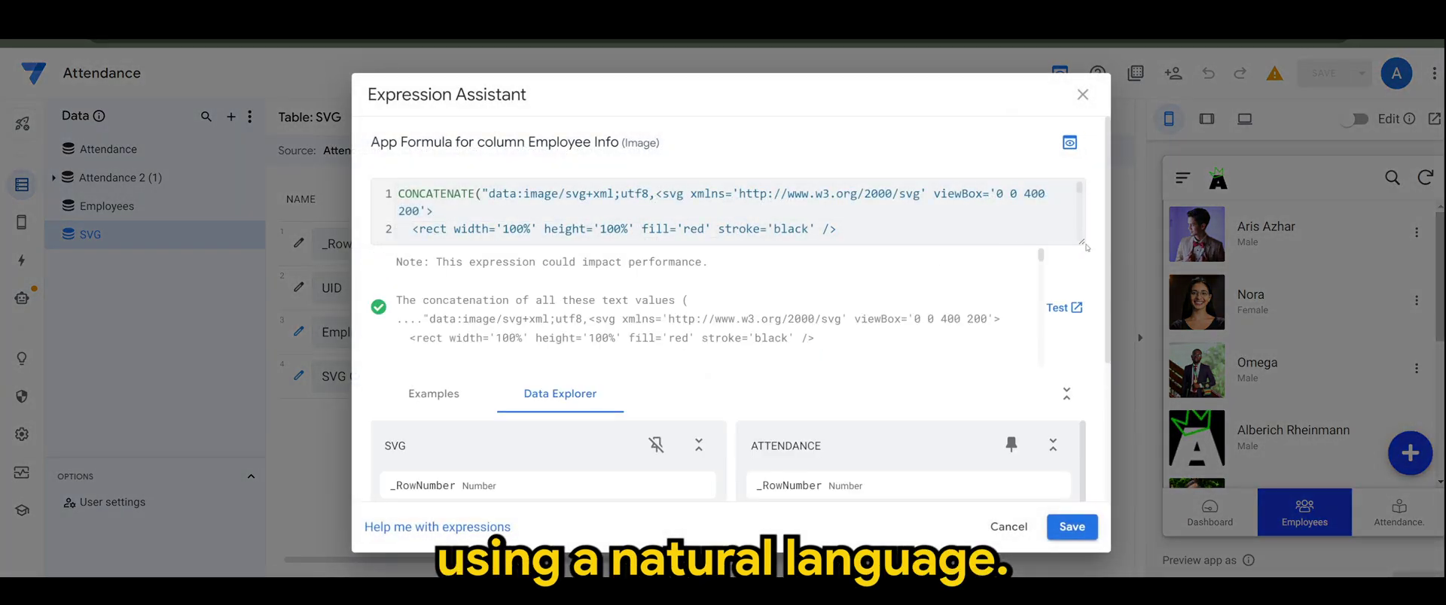
drag(1084, 244, 1081, 427)
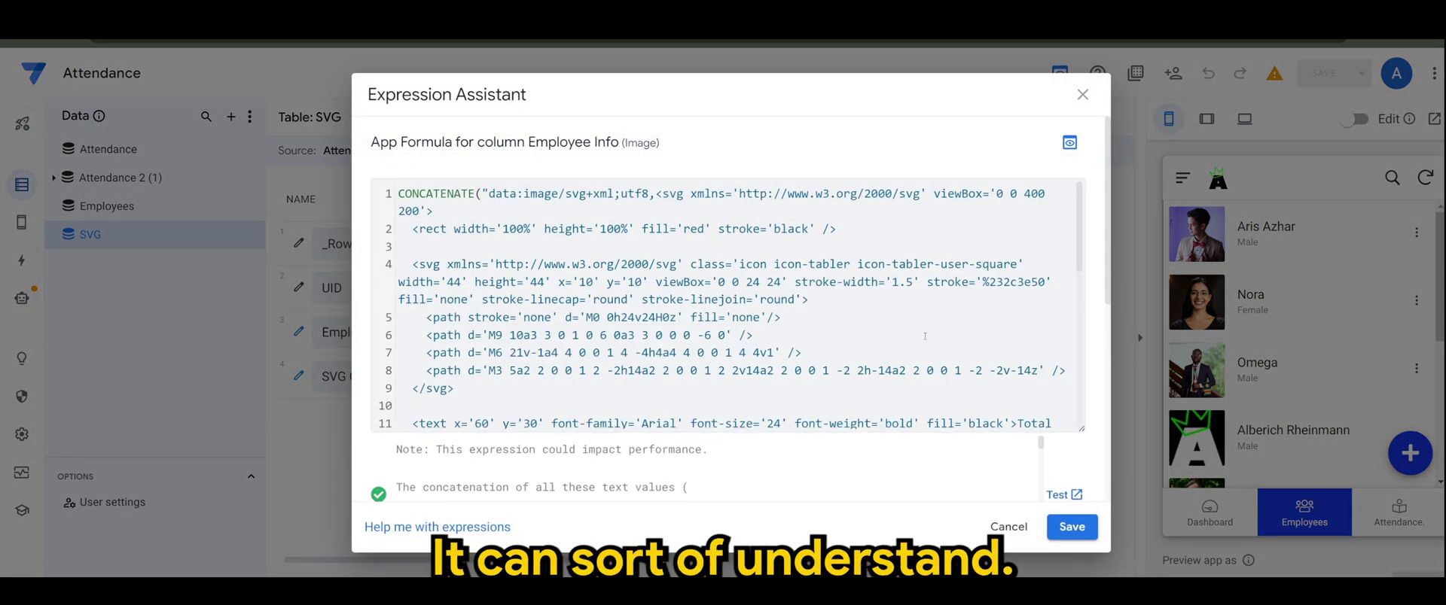
double_click(692, 228)
text(white)
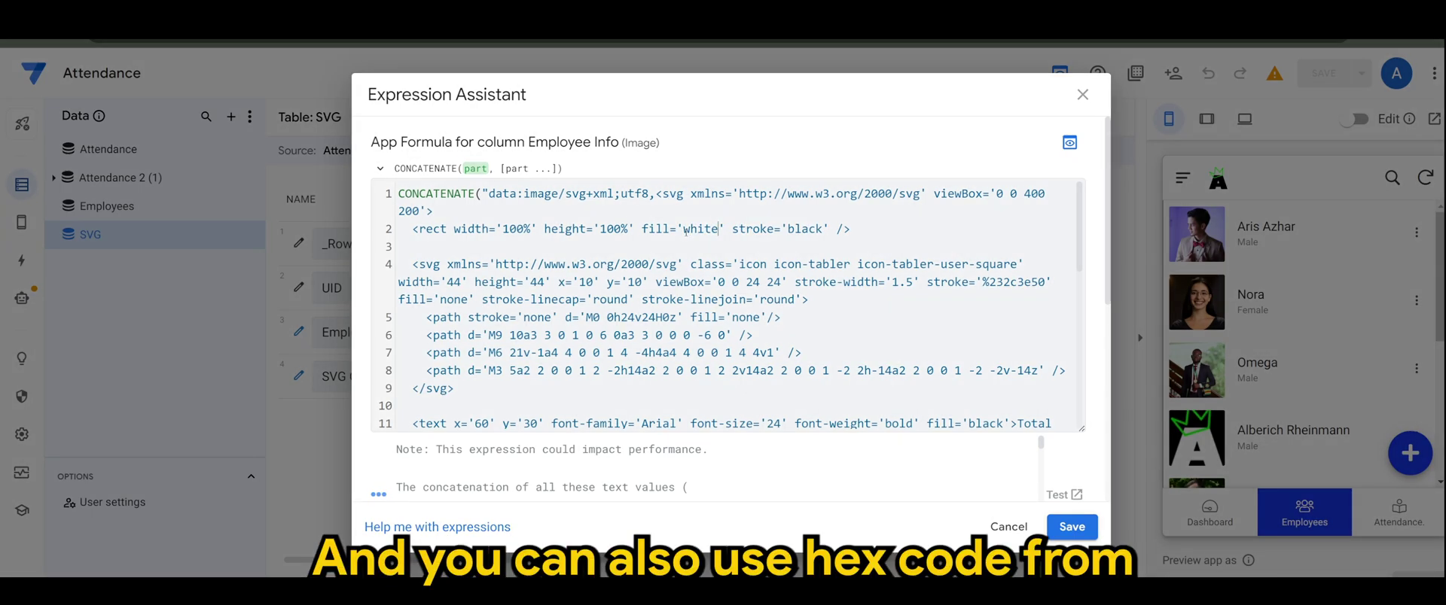
click(1072, 526)
click(1323, 73)
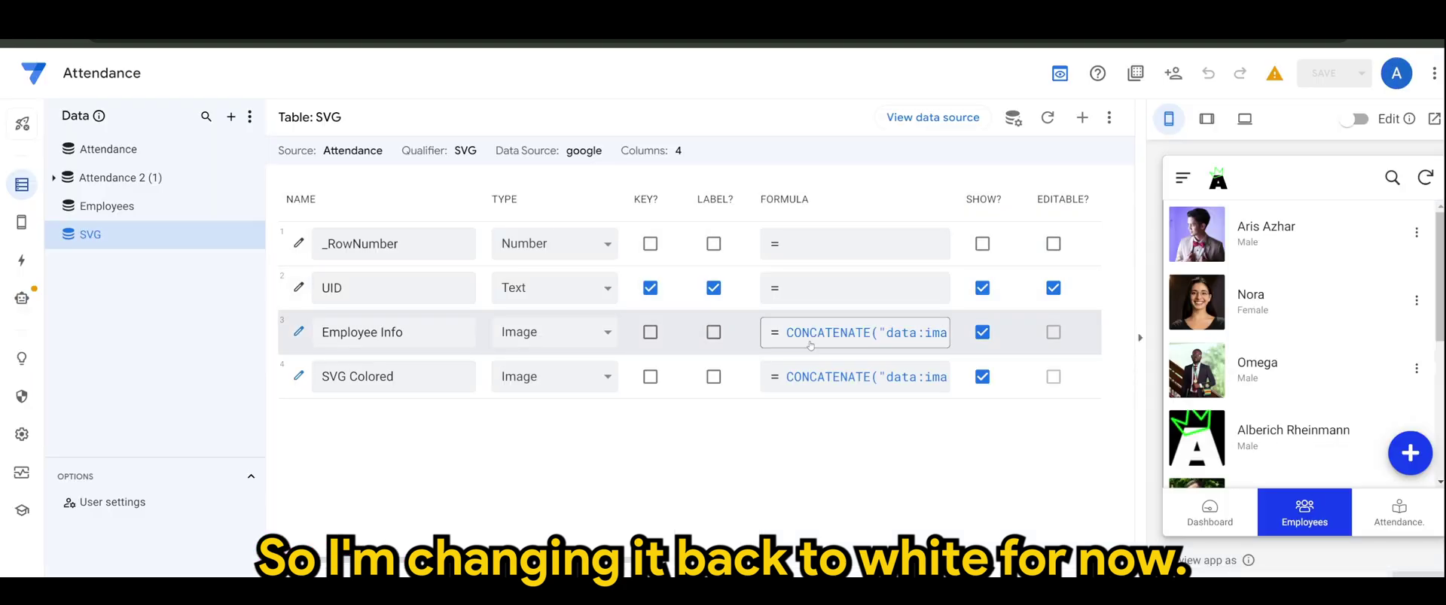
Open the Employee Info formula in an enlarged editor and highlight the embedded icon code on lines 4–9
click(859, 333)
drag(1079, 242, 1079, 476)
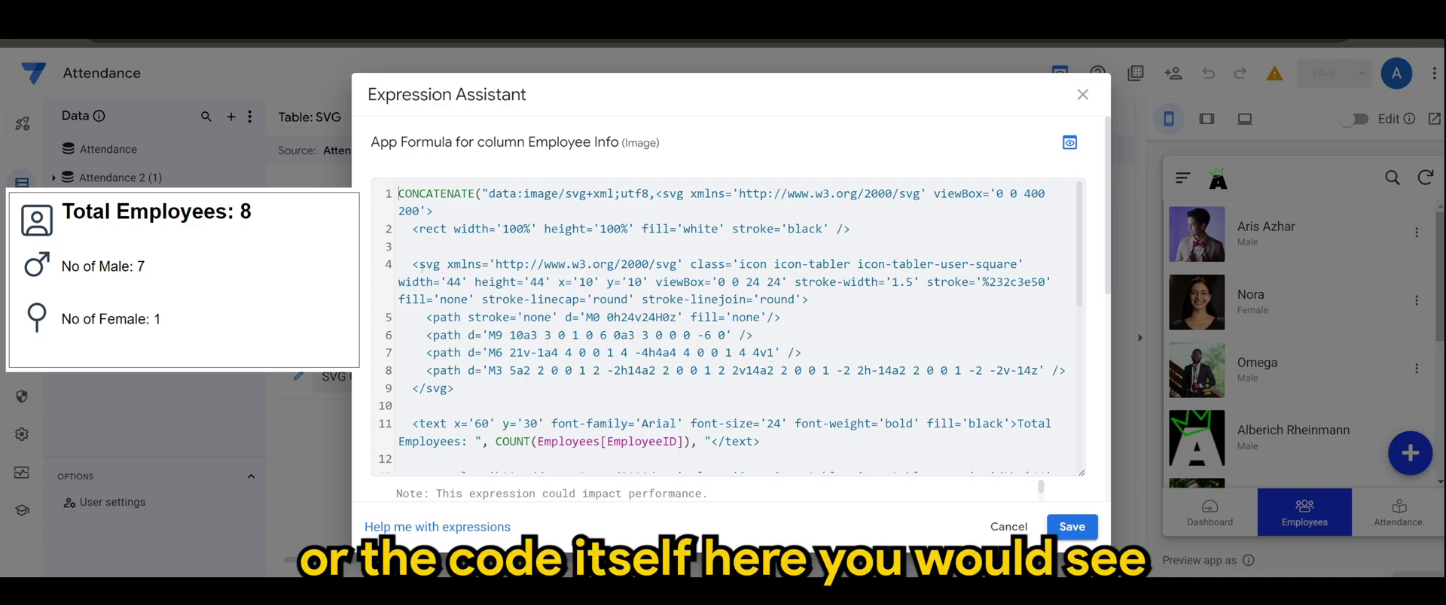
drag(414, 265, 467, 387)
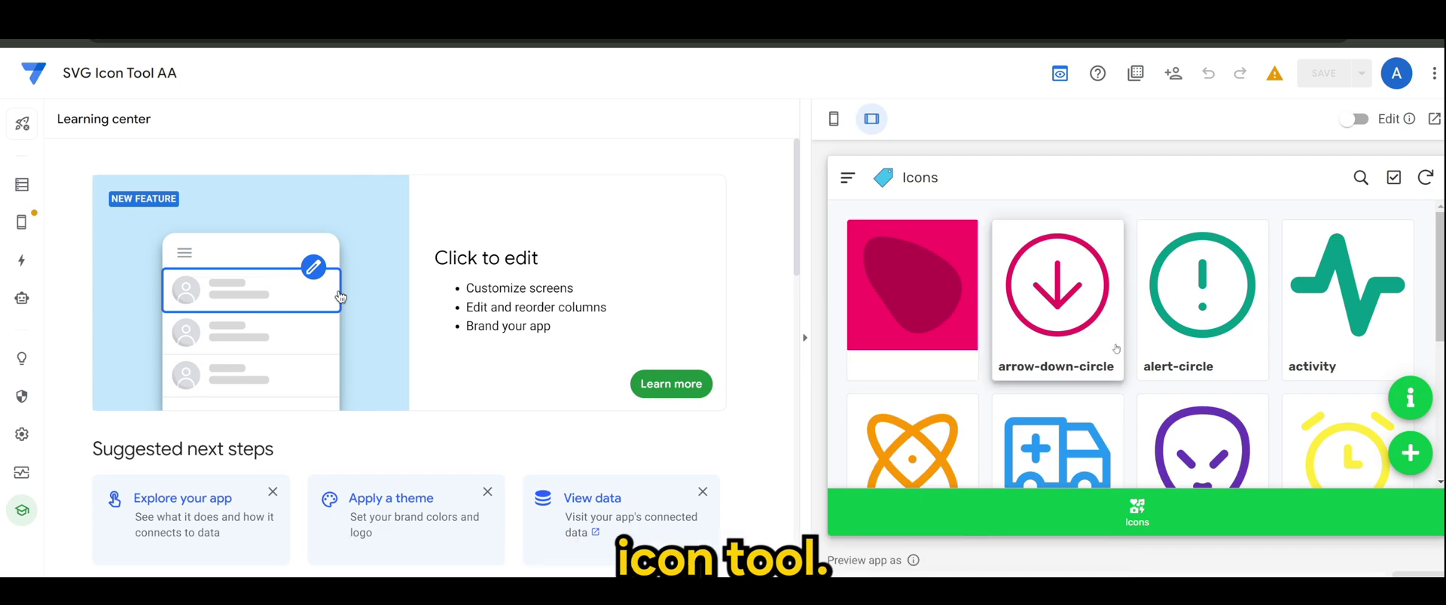
scroll(1116, 348, down, 3)
scroll(1073, 361, down, 3)
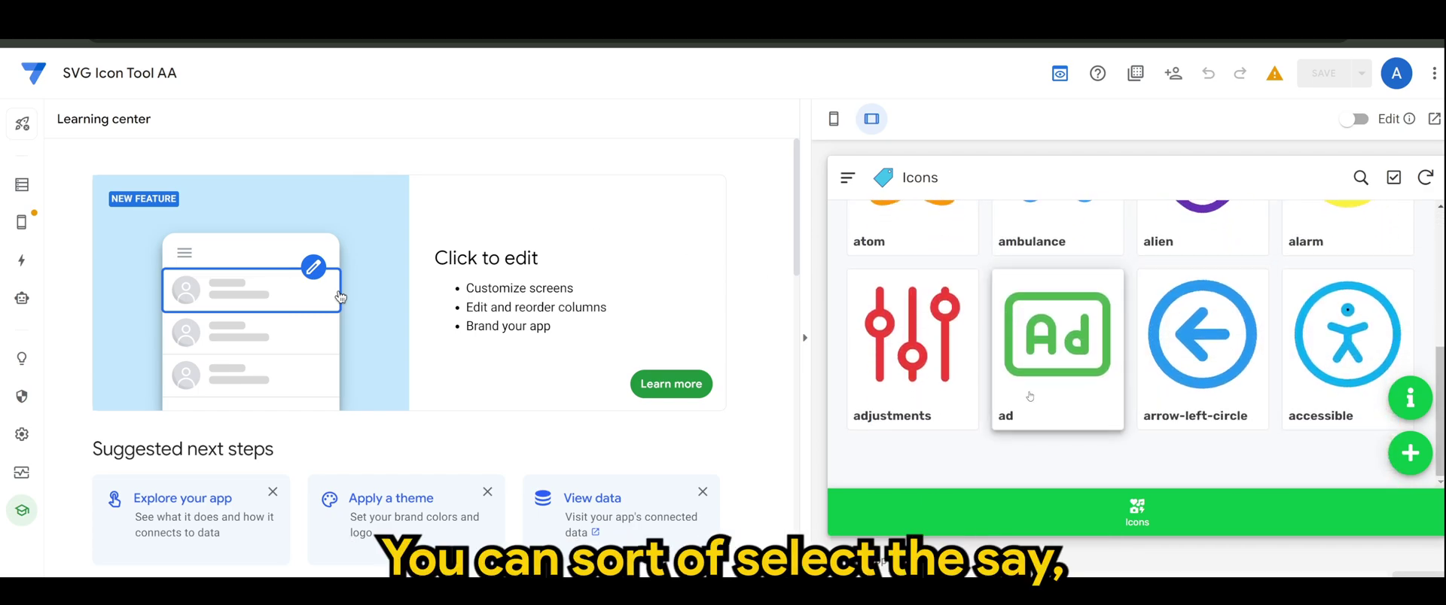
scroll(1028, 397, up, 3)
scroll(994, 396, down, 3)
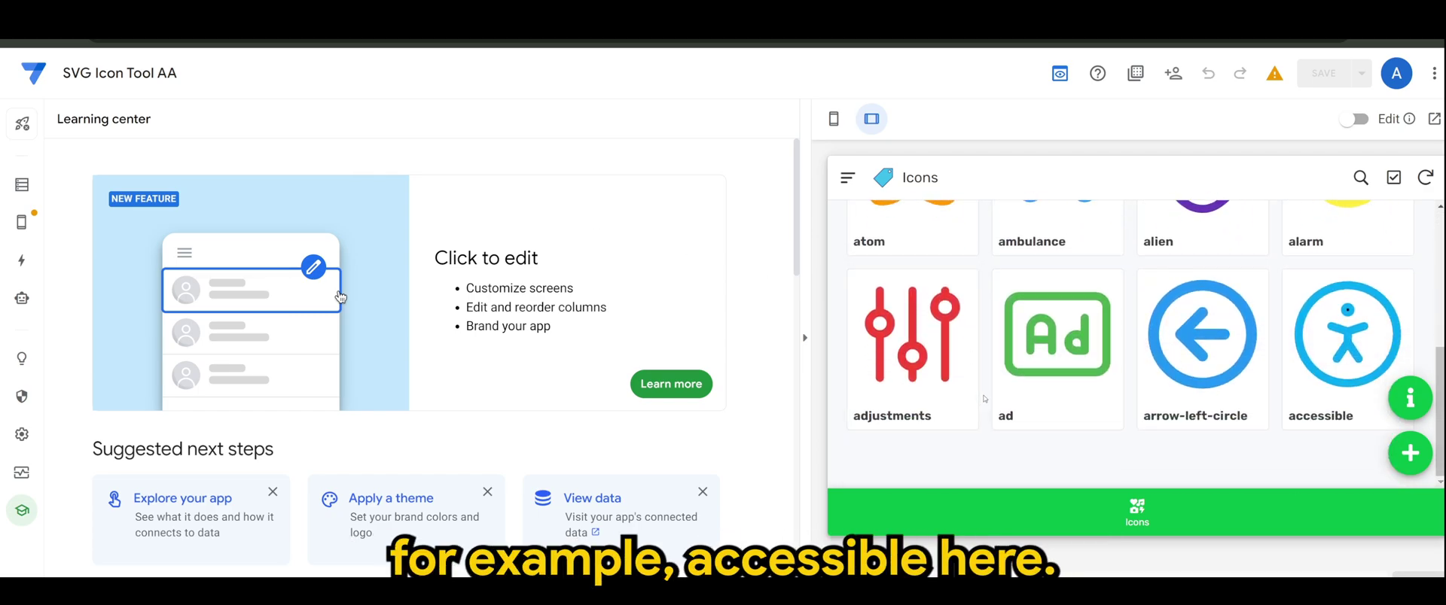
Open the accessible icon's details and select its SVG code
click(1333, 342)
scroll(1130, 339, down, 5)
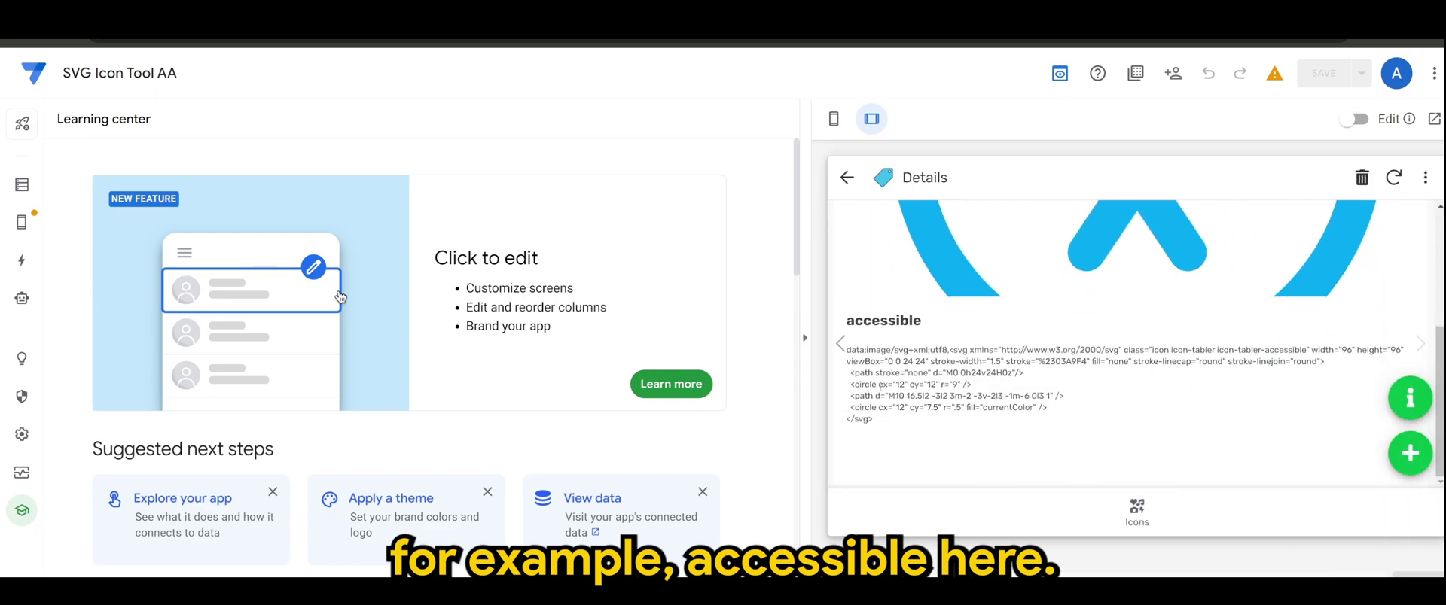
mouse_move(874, 420)
mouse_down()
mouse_move(853, 362)
mouse_move(951, 351)
mouse_up()
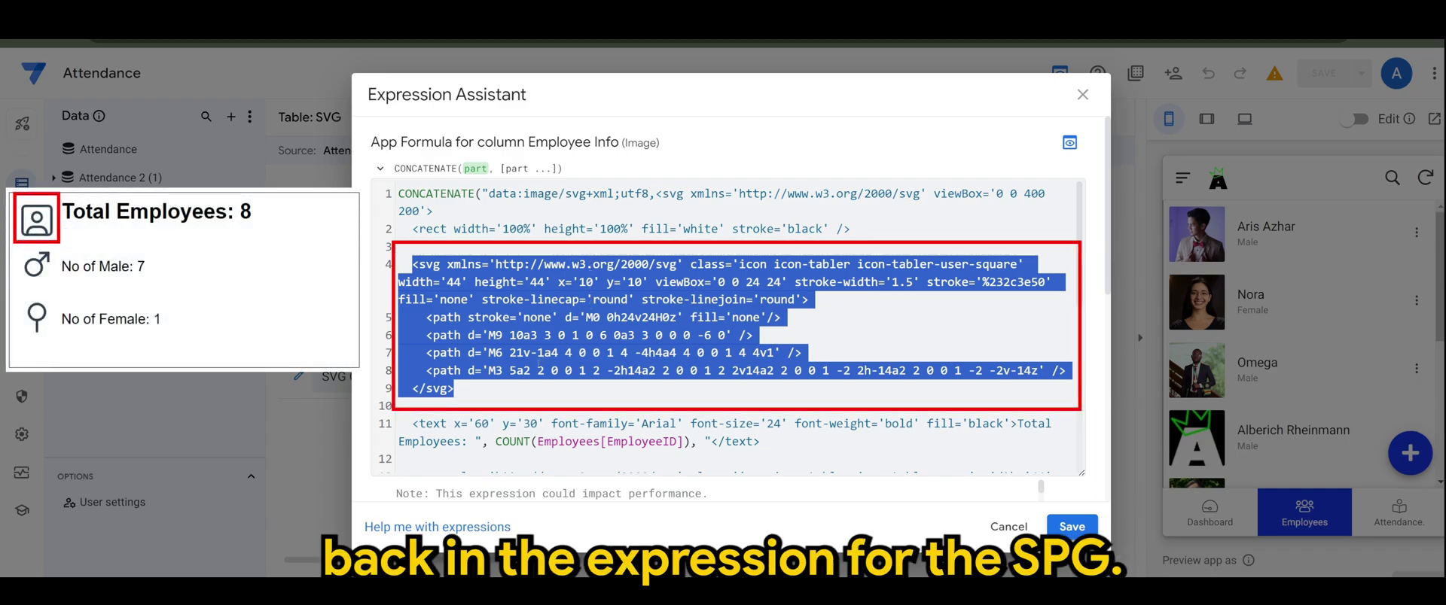
click(472, 393)
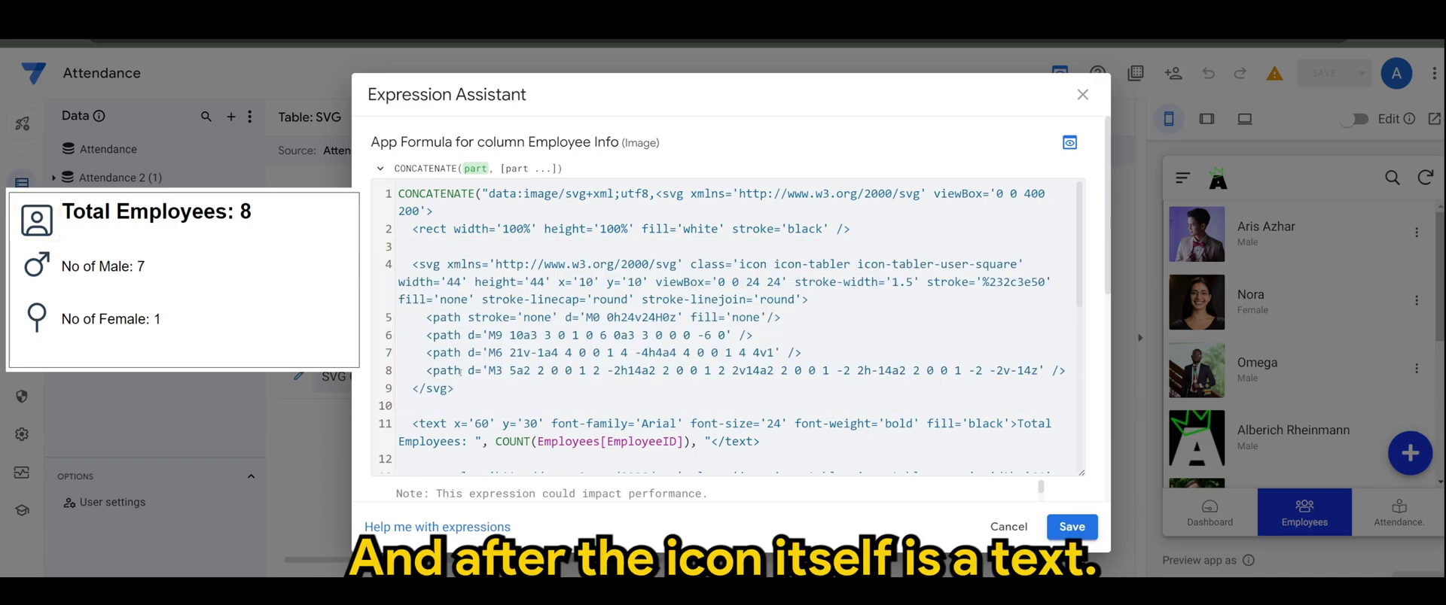
scroll(460, 373, down, 2)
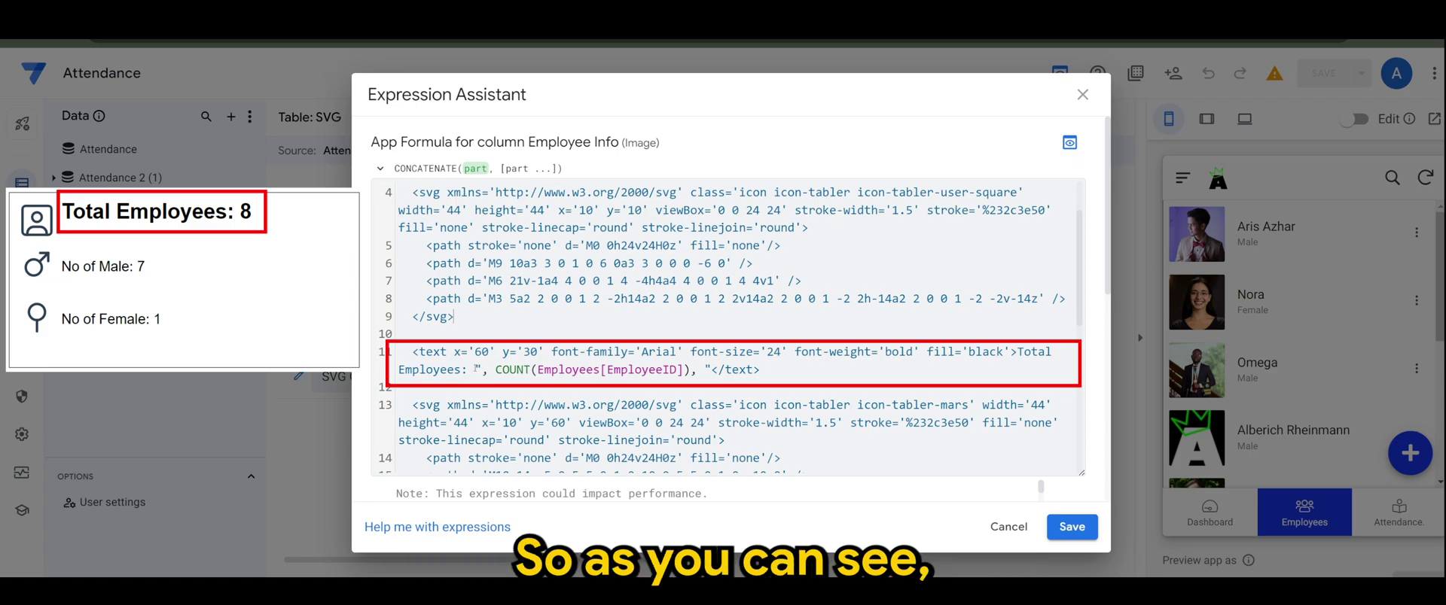
drag(414, 351, 470, 369)
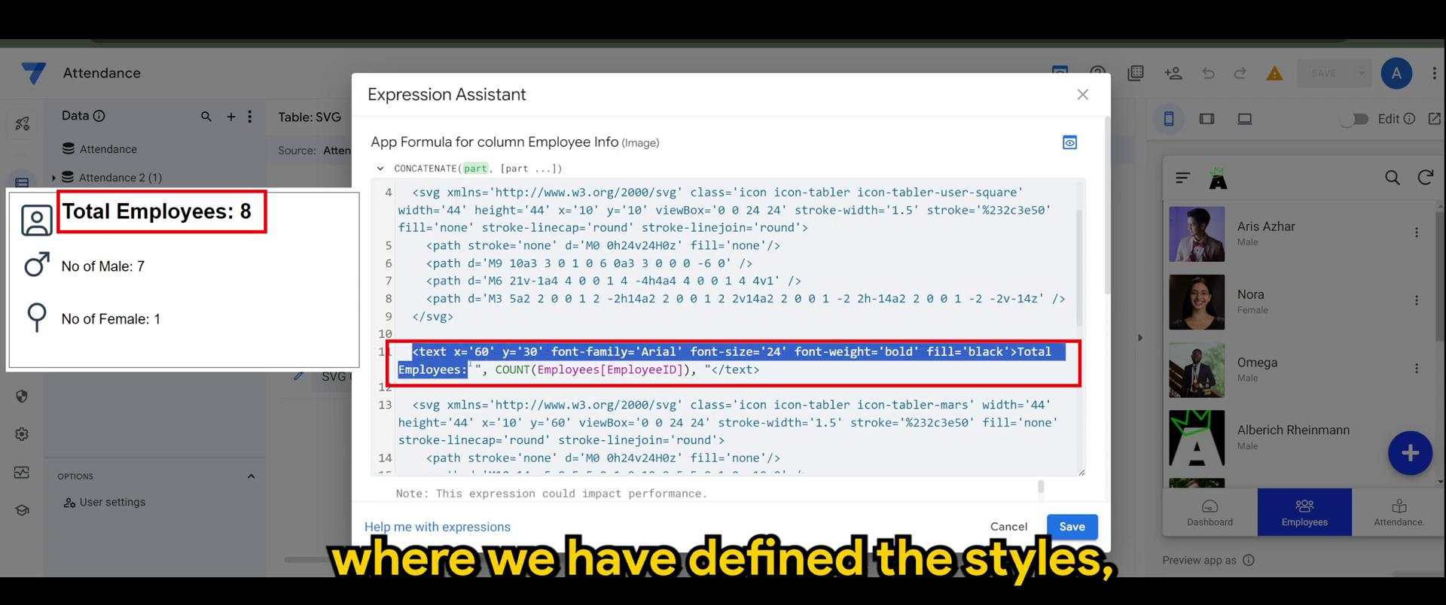
drag(414, 352, 963, 350)
click(760, 369)
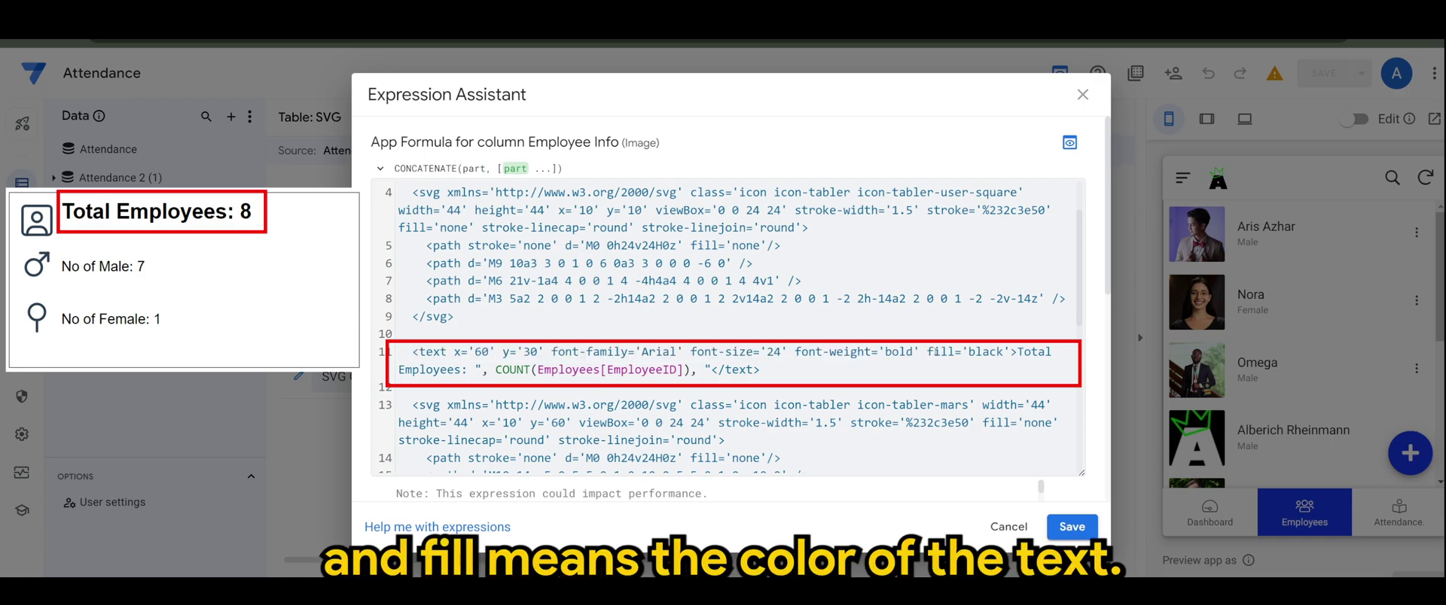
mouse_move(1016, 352)
mouse_down()
mouse_move(407, 388)
mouse_move(469, 370)
mouse_up()
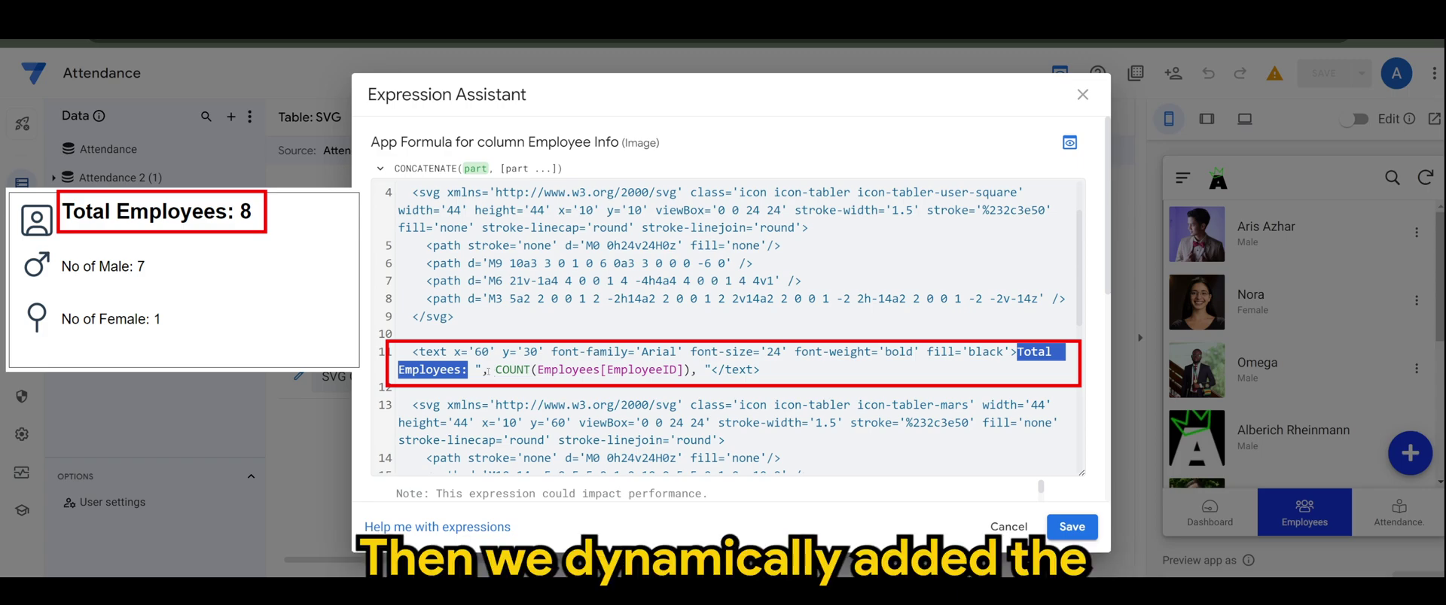
drag(485, 369, 608, 370)
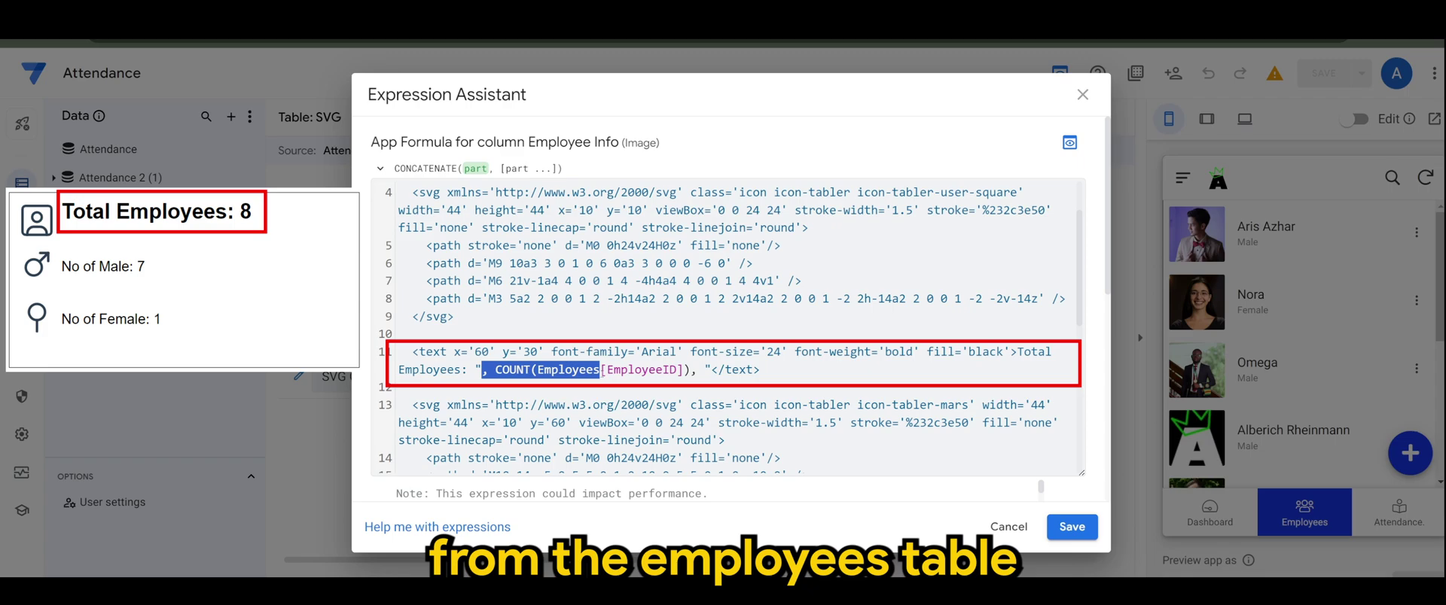
drag(601, 369, 683, 370)
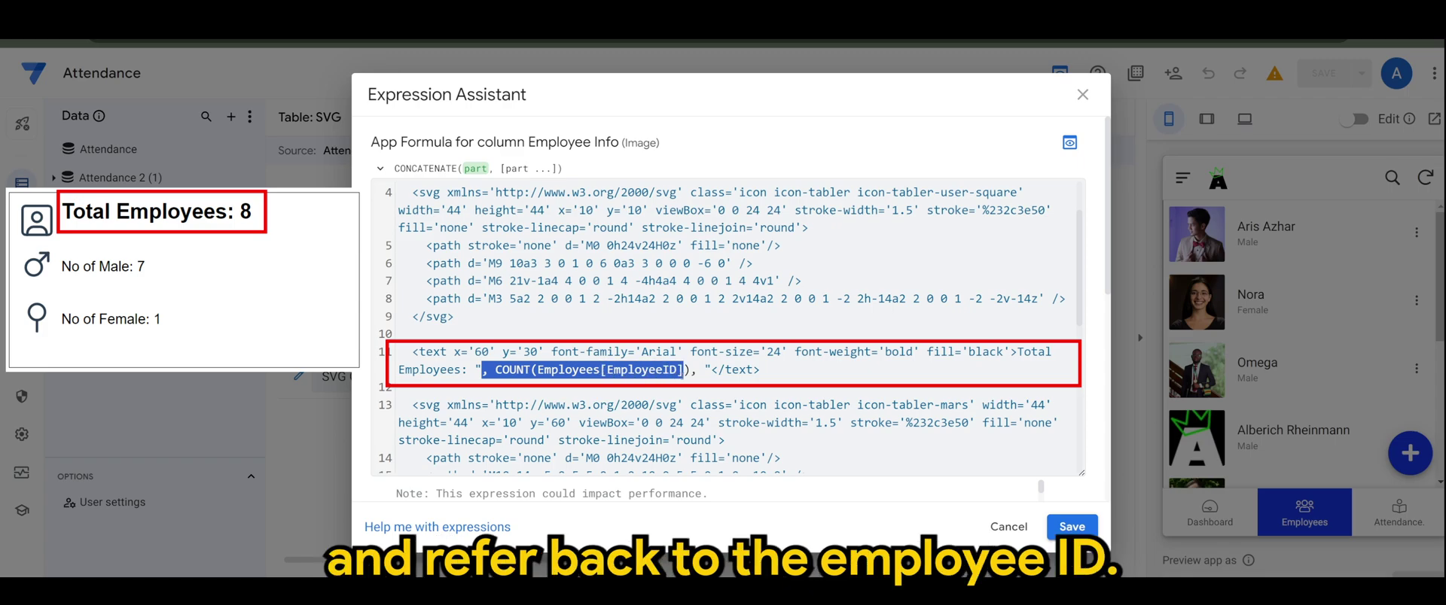
mouse_move(683, 369)
mouse_down()
mouse_move(763, 369)
mouse_move(414, 353)
mouse_up()
click(763, 369)
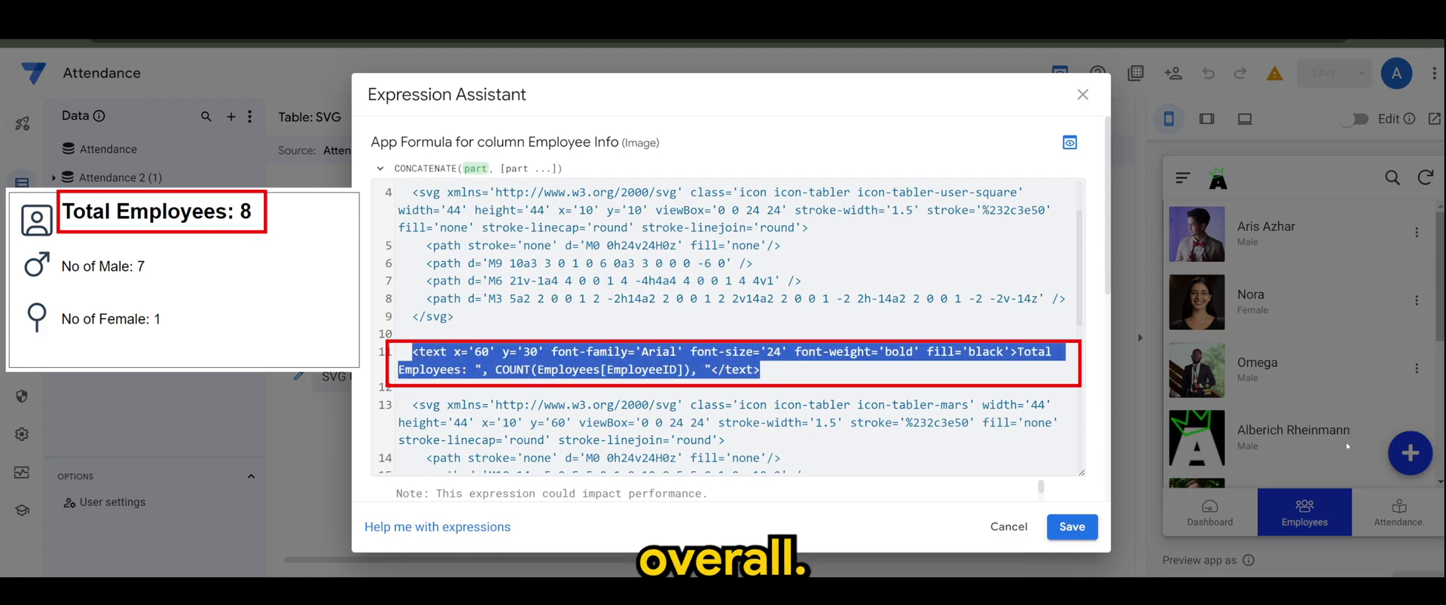
scroll(734, 339, down, 3)
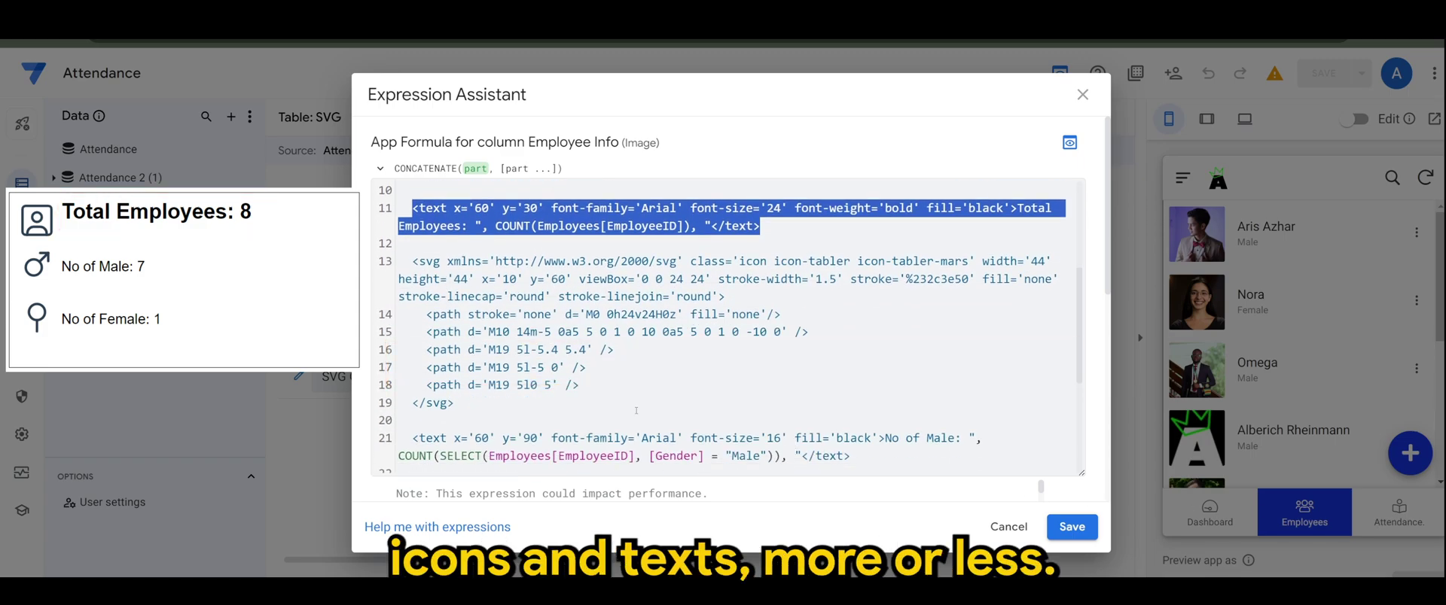
scroll(678, 339, down, 2)
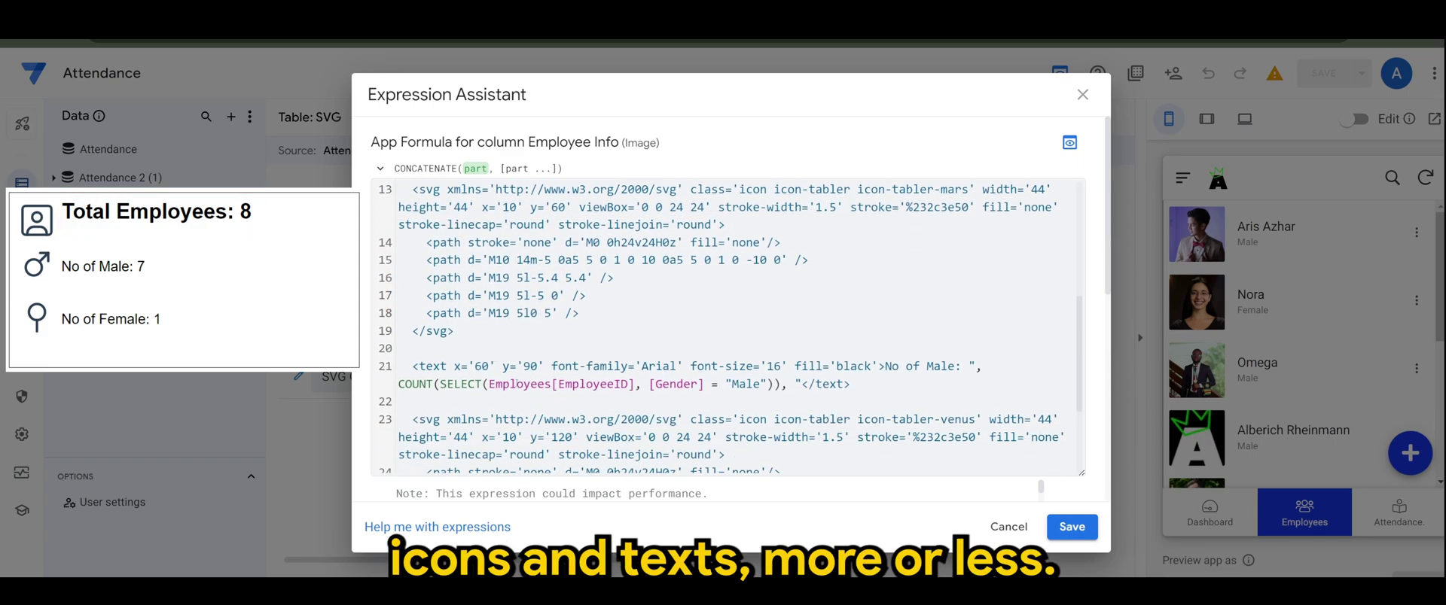
scroll(678, 339, up, 2)
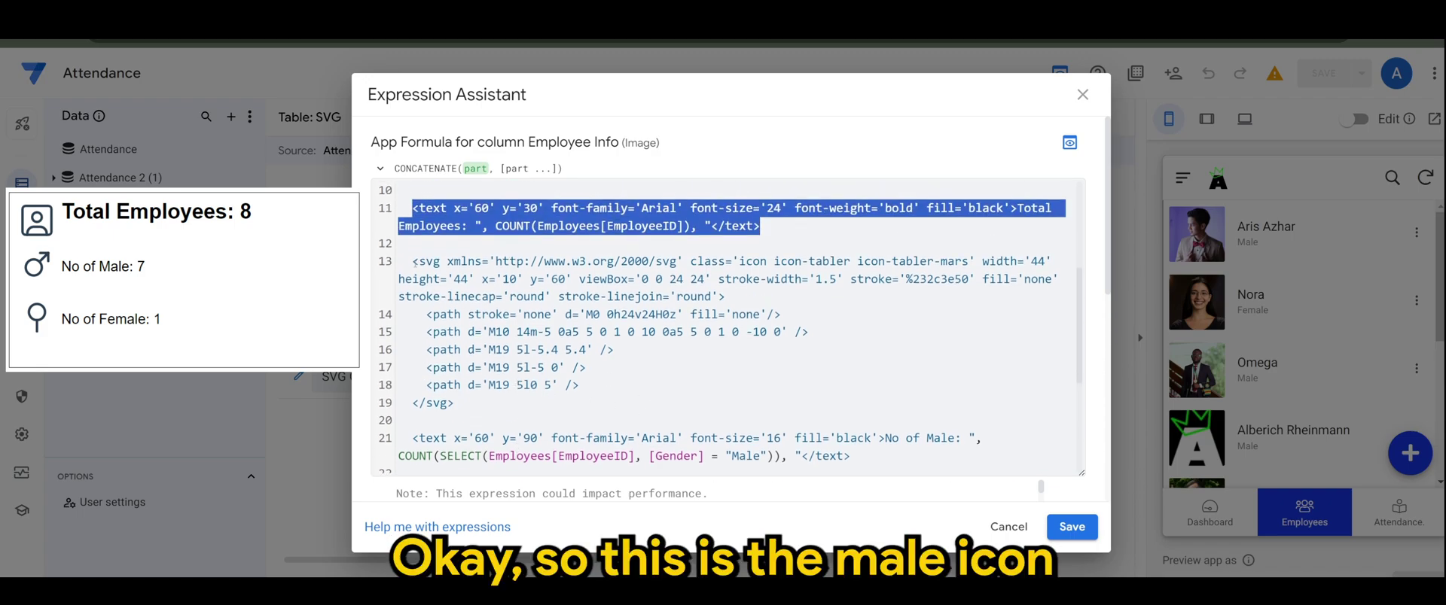
Highlight the male icon SVG block, then save and close the Employee Info formula
drag(412, 262, 454, 403)
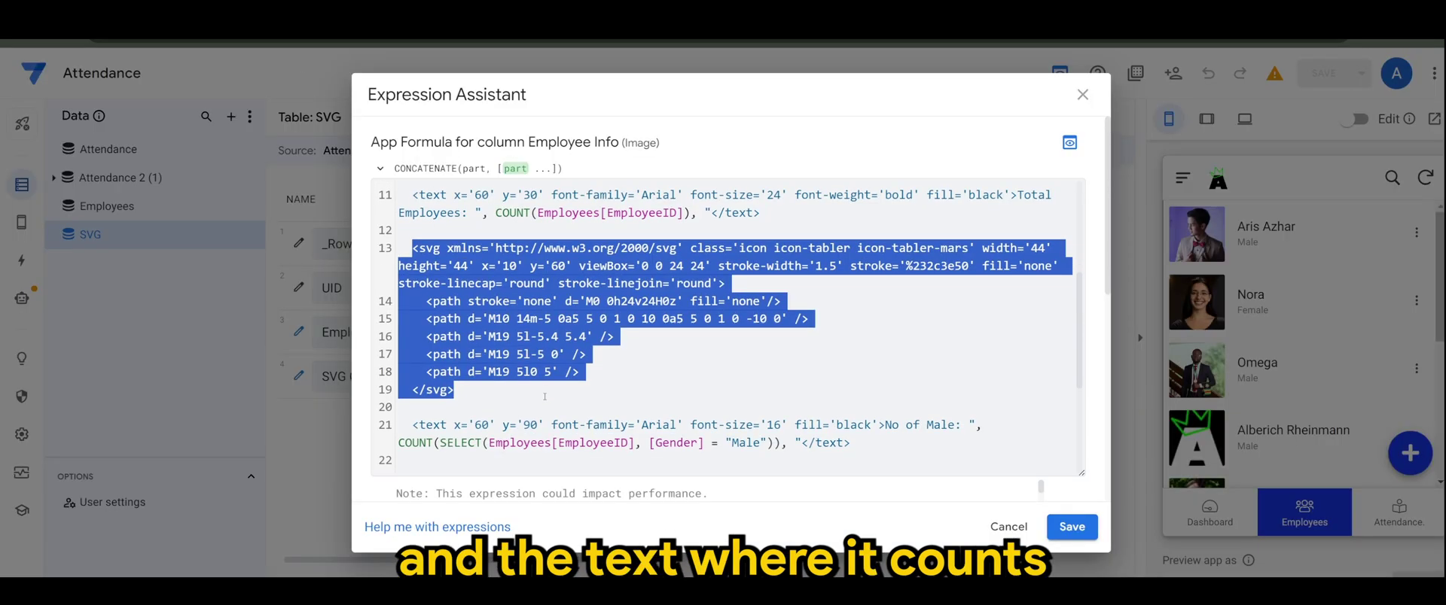
scroll(544, 395, down, 3)
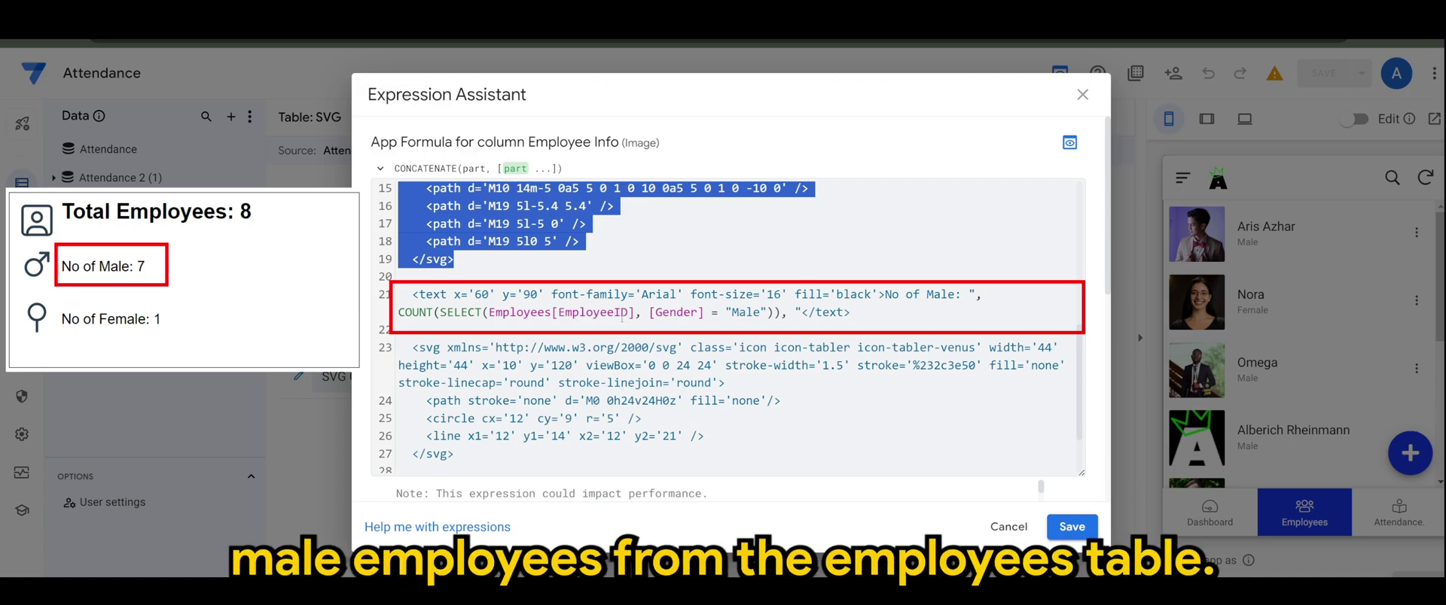
scroll(525, 320, down, 2)
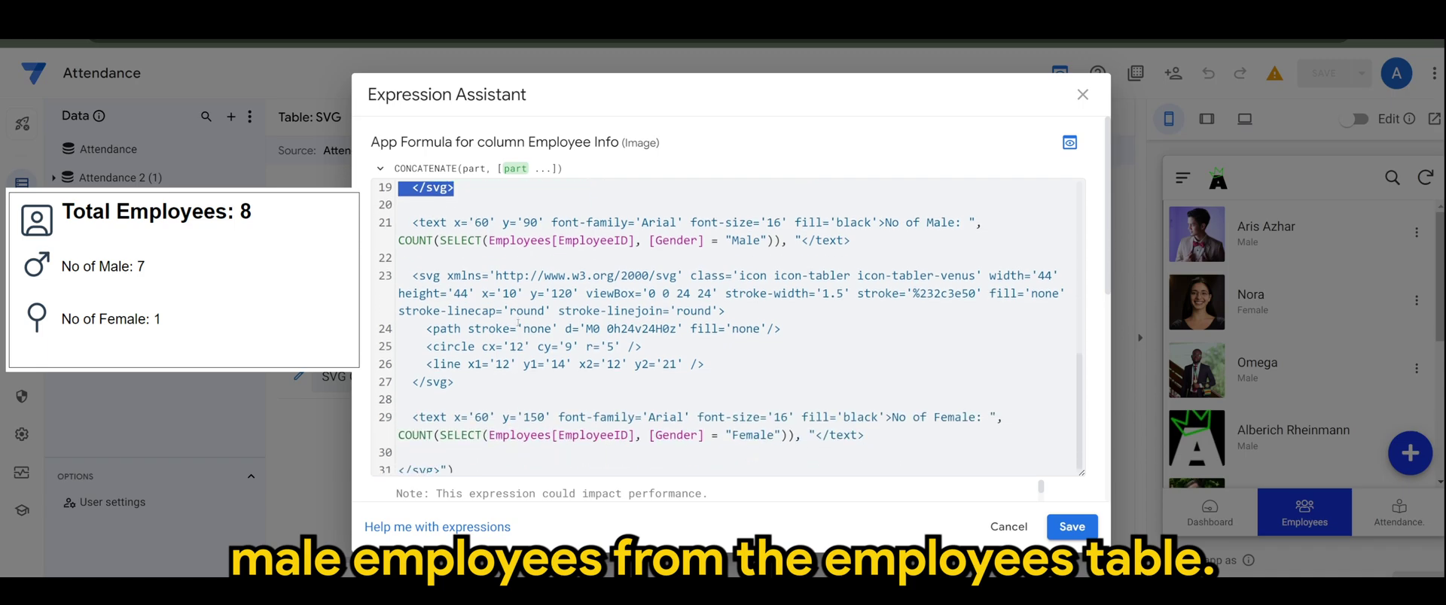
scroll(519, 324, down, 1)
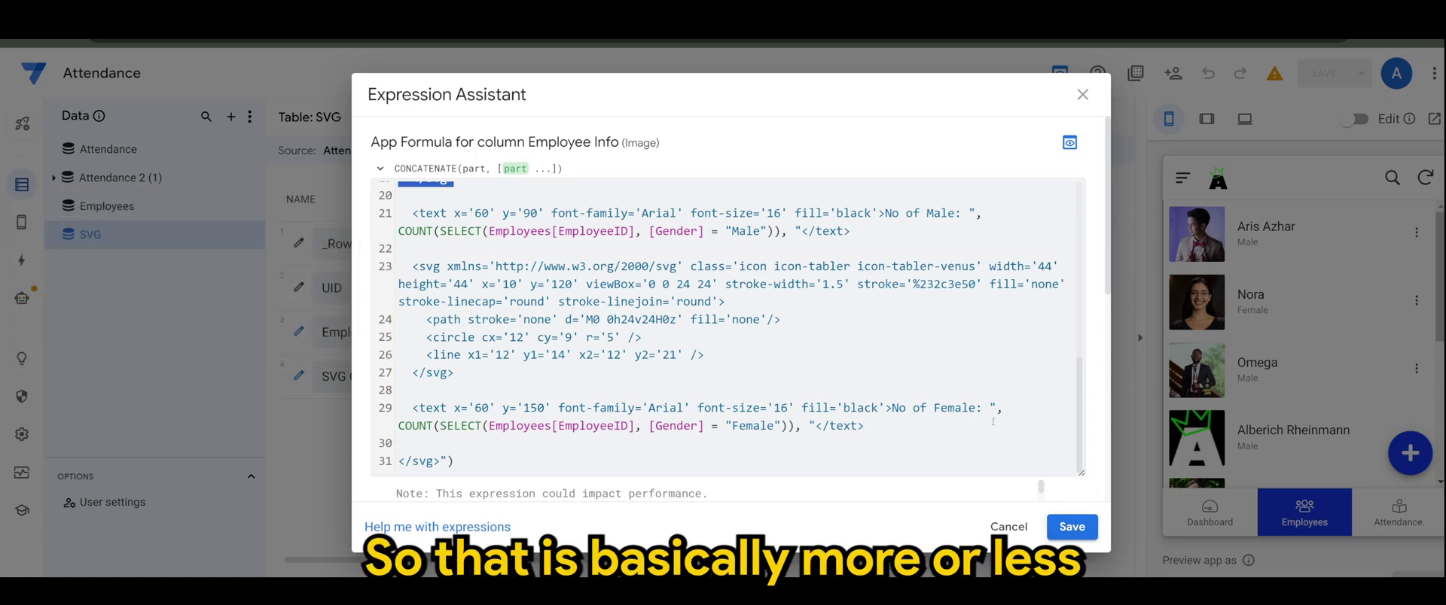
scroll(790, 373, down, 3)
scroll(746, 384, up, 3)
scroll(717, 394, up, 5)
scroll(700, 406, up, 5)
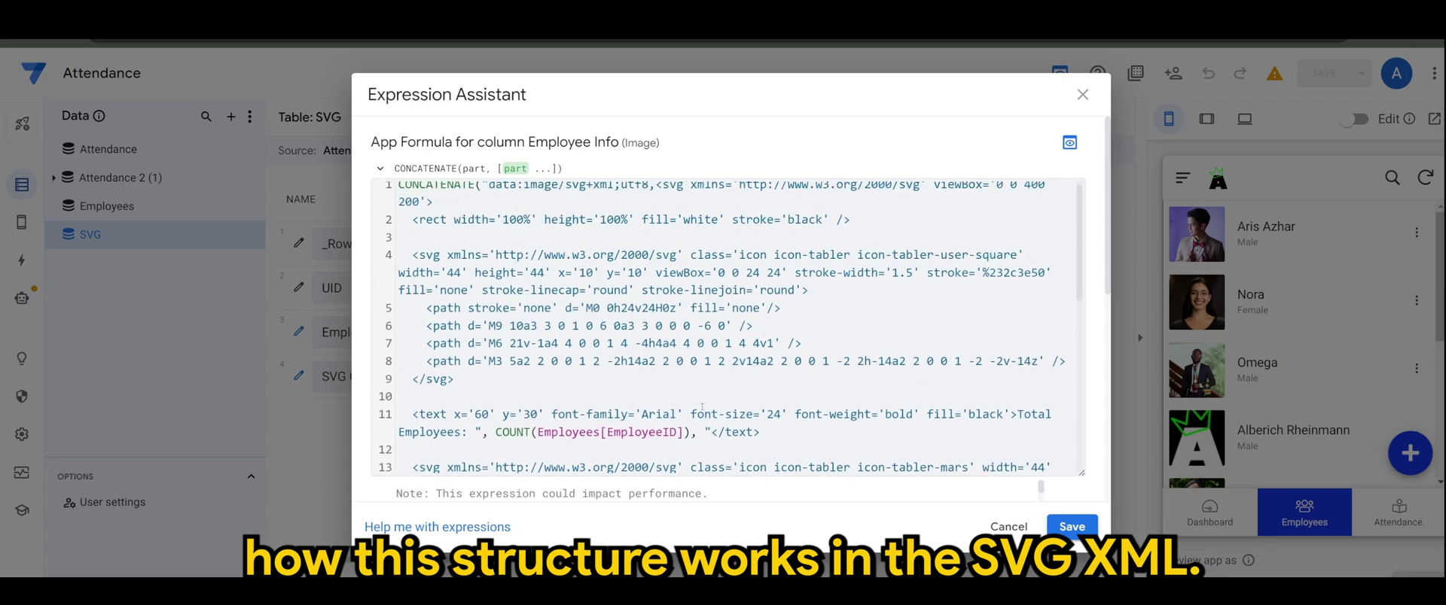
scroll(700, 406, up, 1)
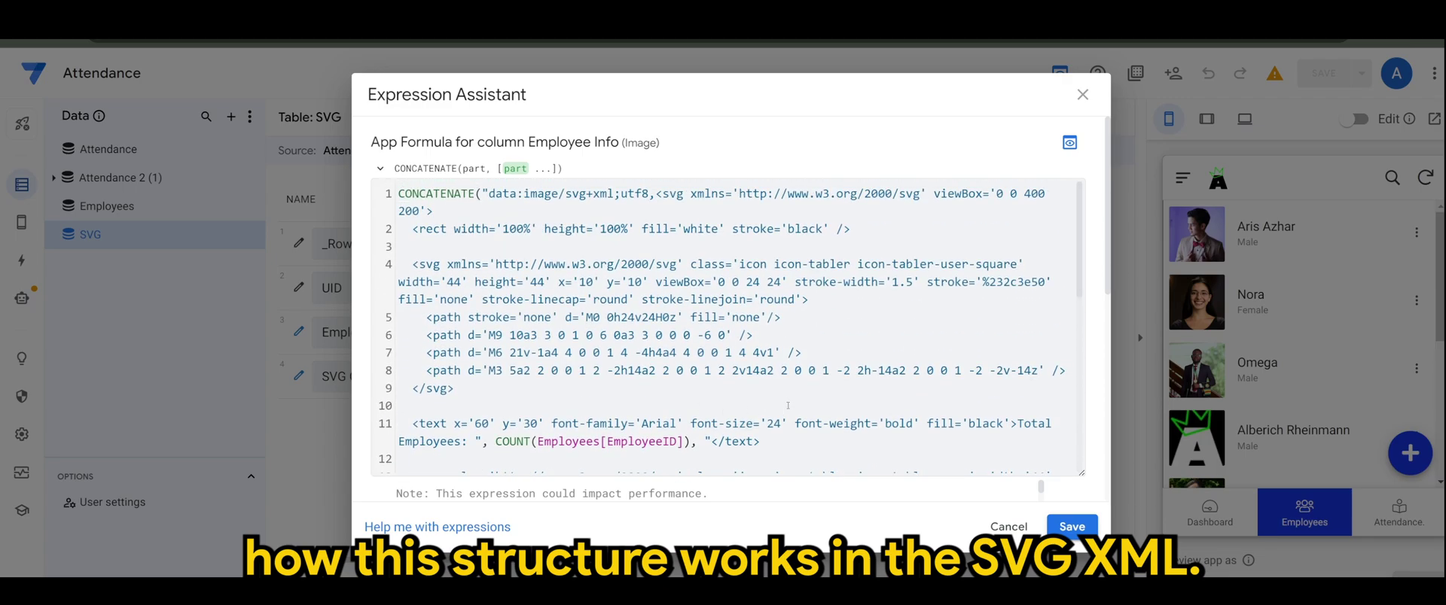
scroll(816, 405, down, 4)
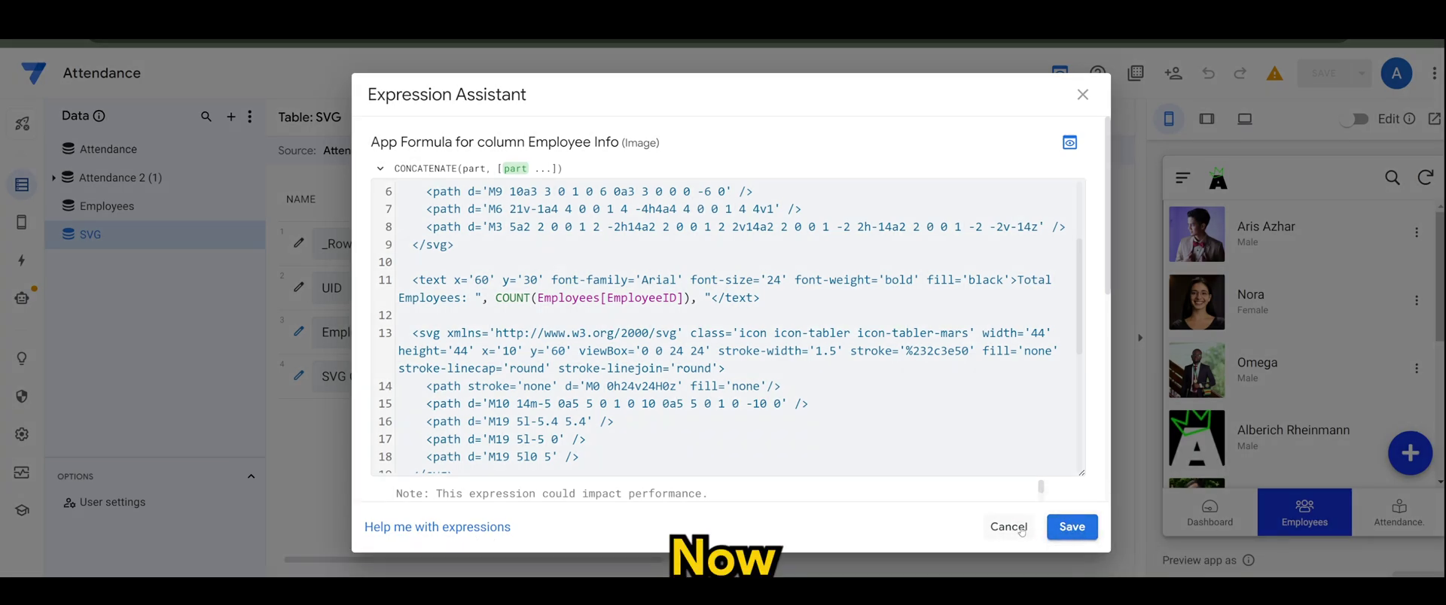
click(1070, 526)
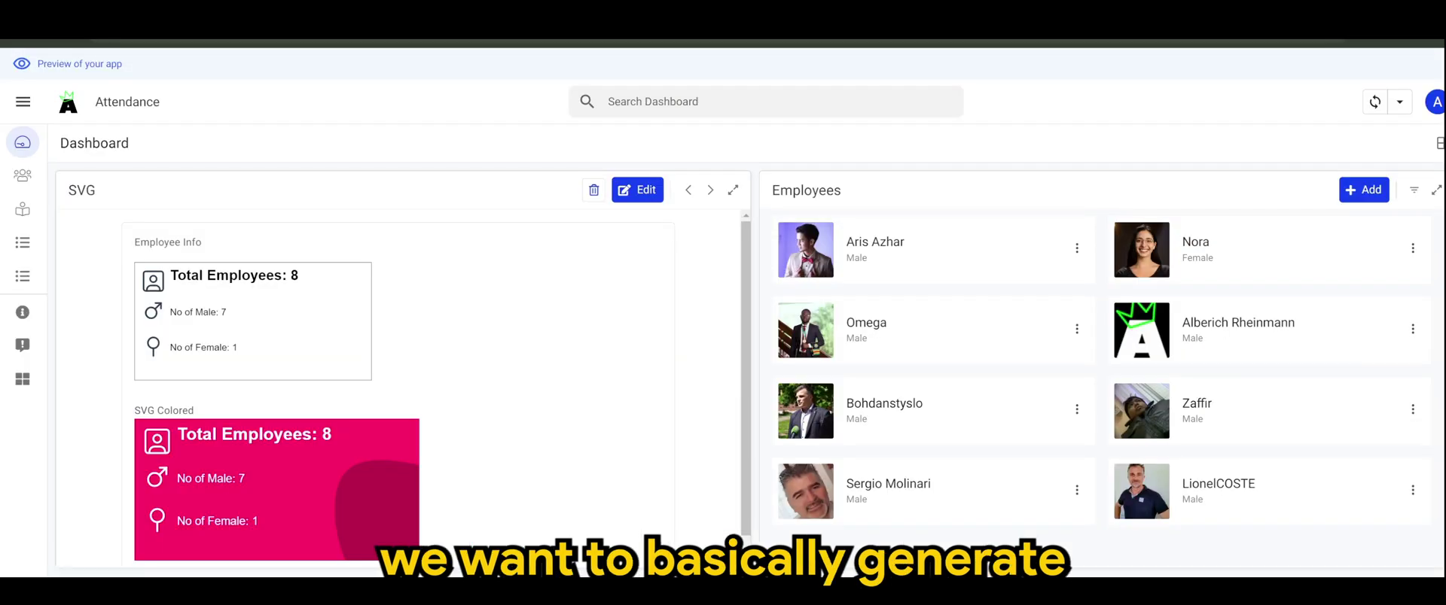
scroll(419, 278, down, 1)
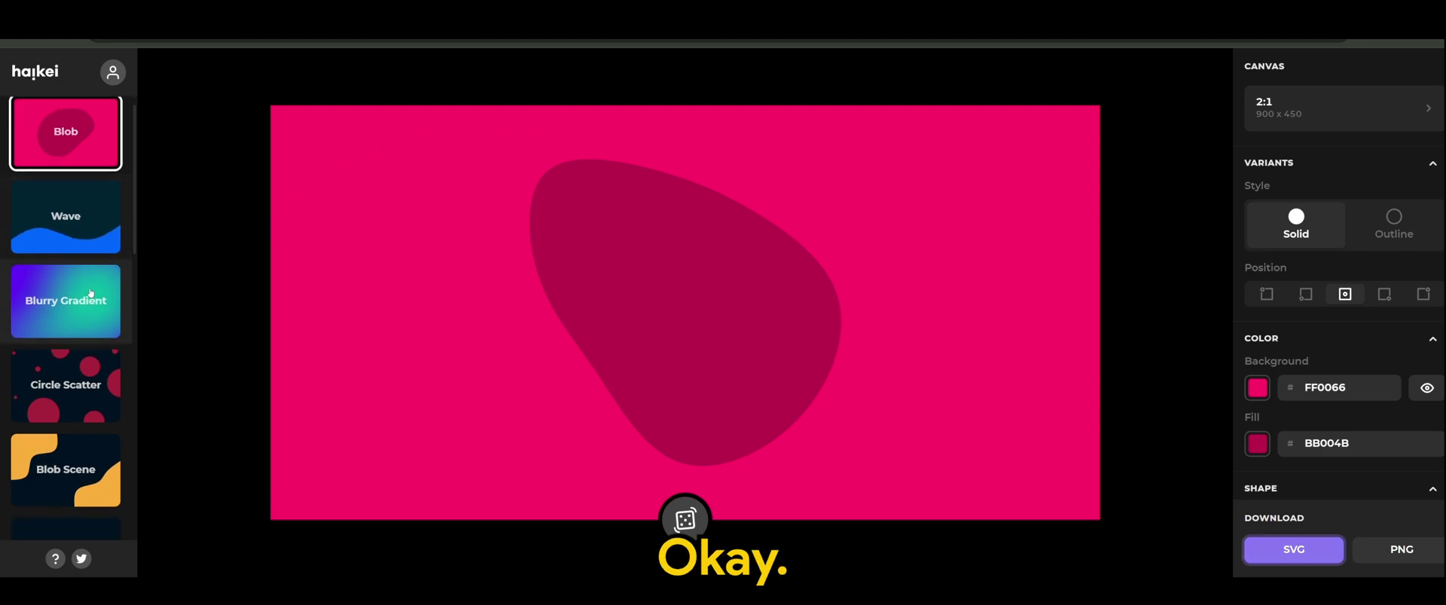
scroll(96, 294, down, 2)
scroll(96, 294, down, 2)
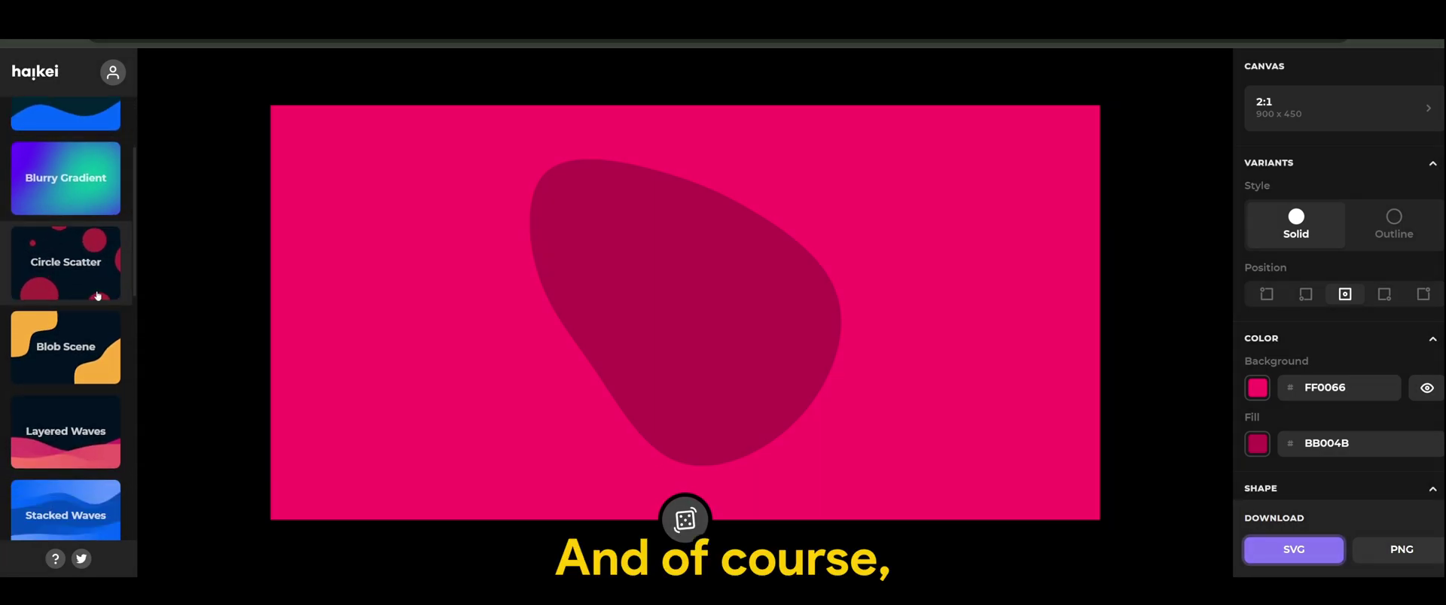
scroll(89, 337, down, 5)
scroll(86, 350, down, 4)
scroll(83, 364, down, 2)
scroll(81, 366, down, 1)
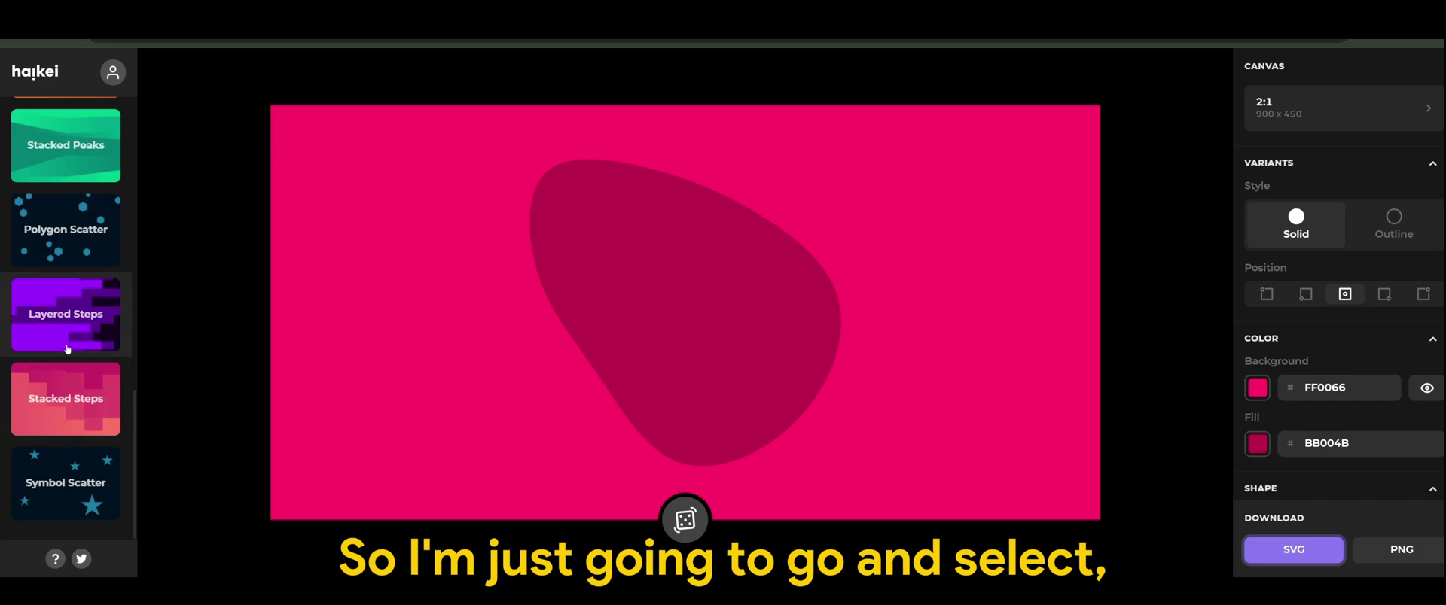
Try Layered Steps and Stacked Steps, then download a 2:1 Layered Peaks background as SVG
click(84, 323)
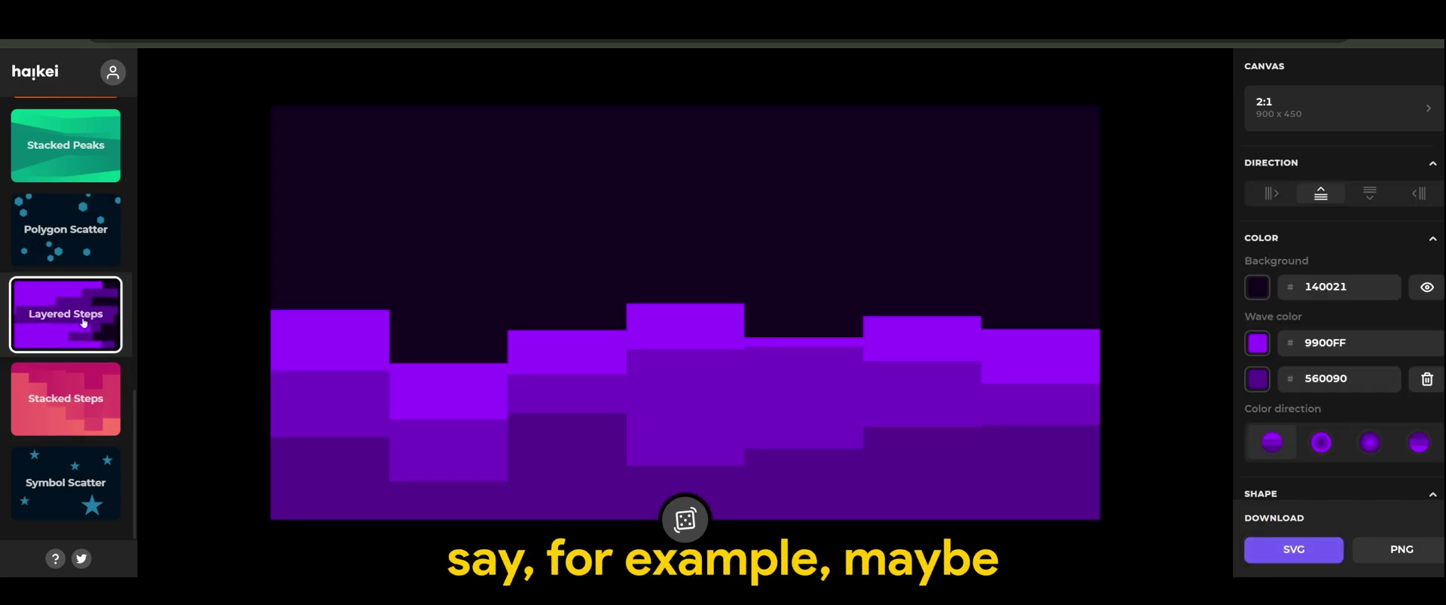
click(82, 404)
scroll(83, 430, up, 2)
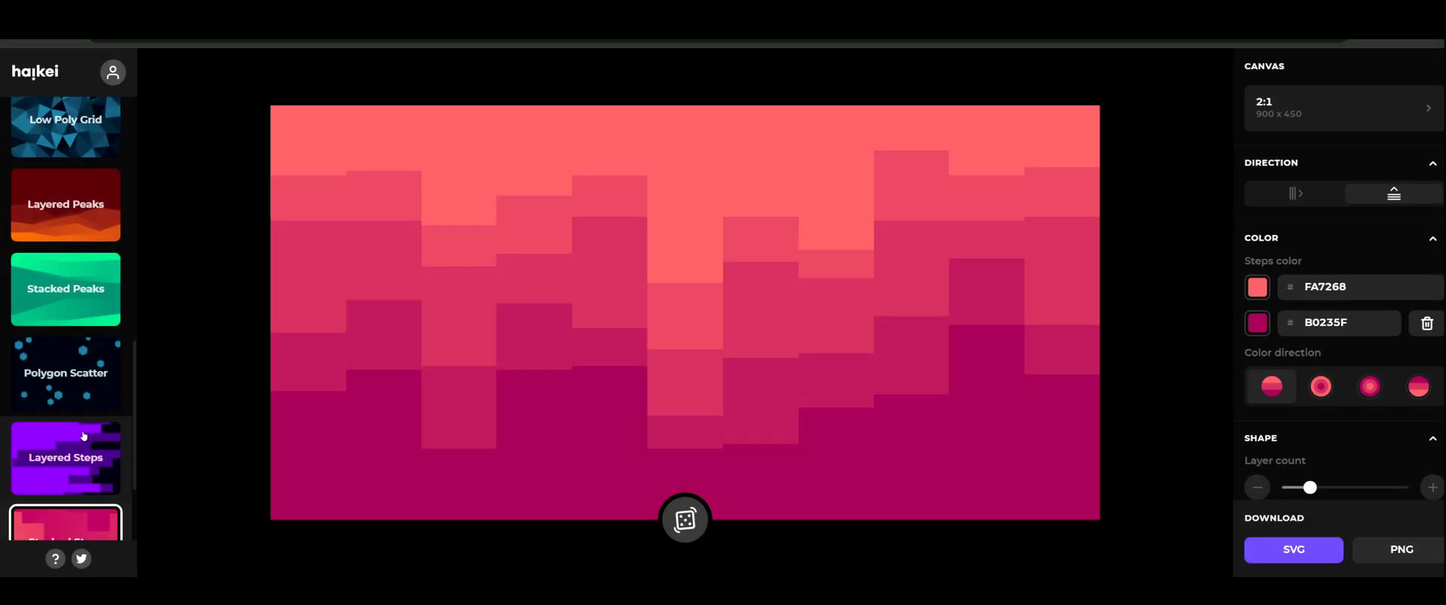
scroll(84, 434, up, 1)
click(67, 275)
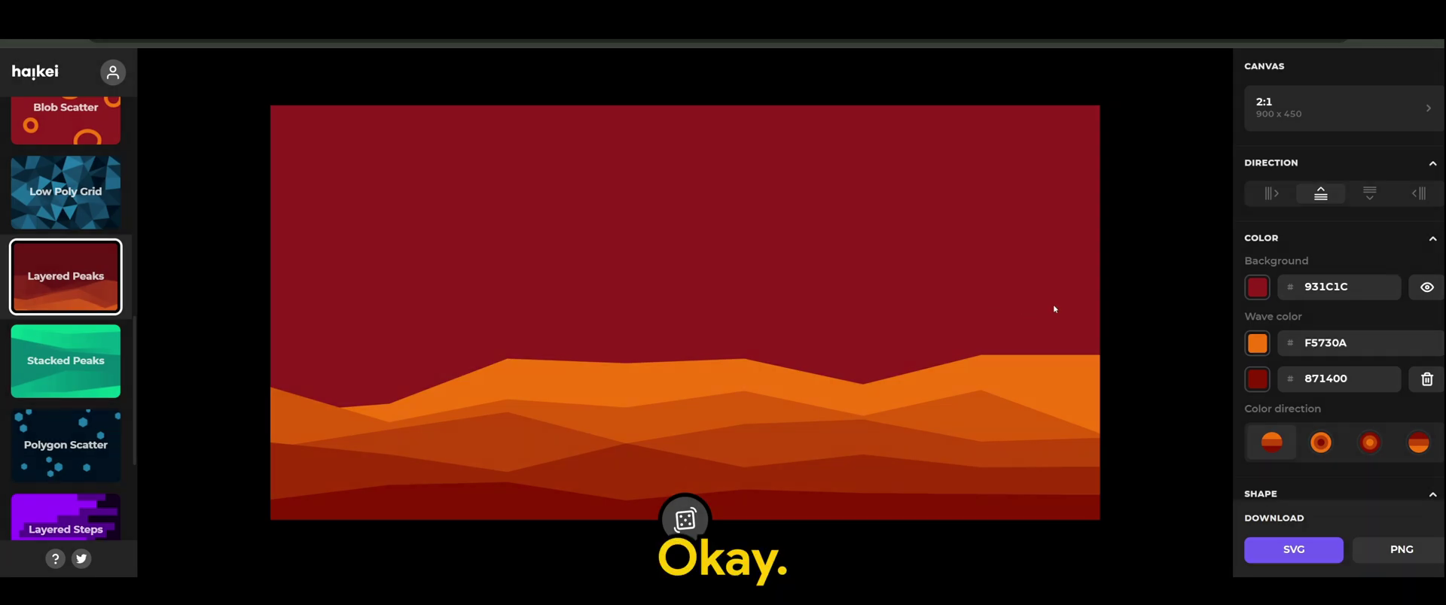
click(1335, 107)
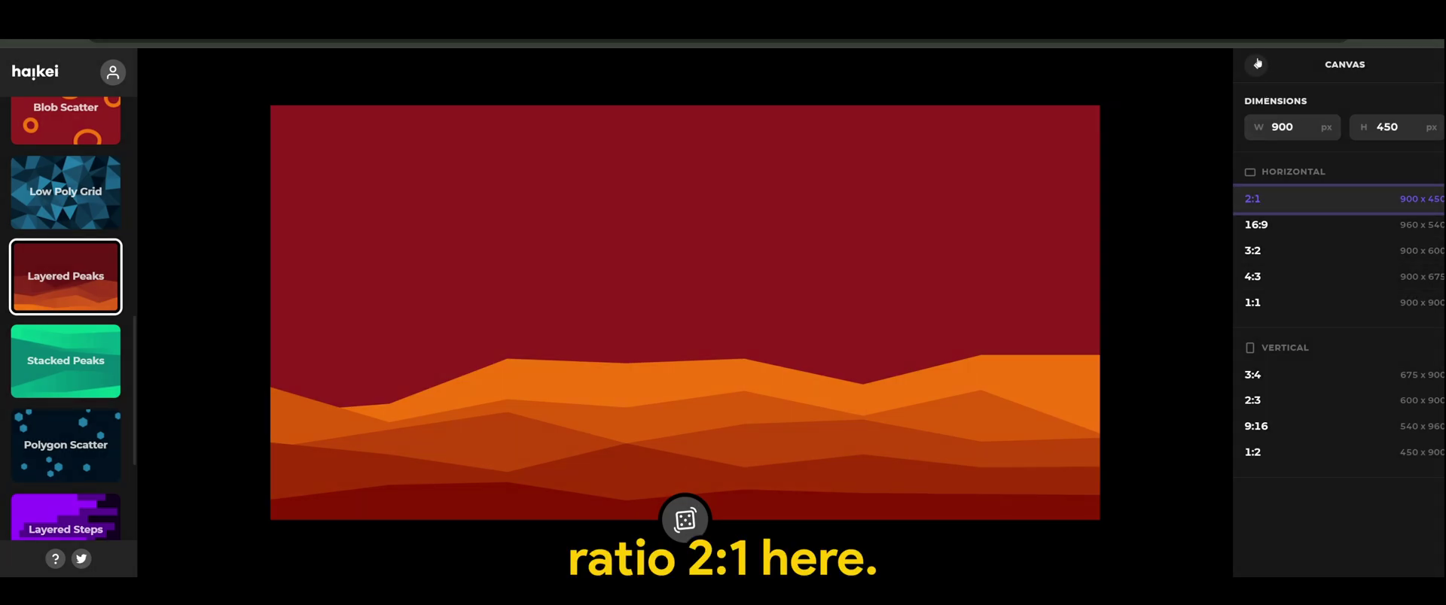
click(1256, 64)
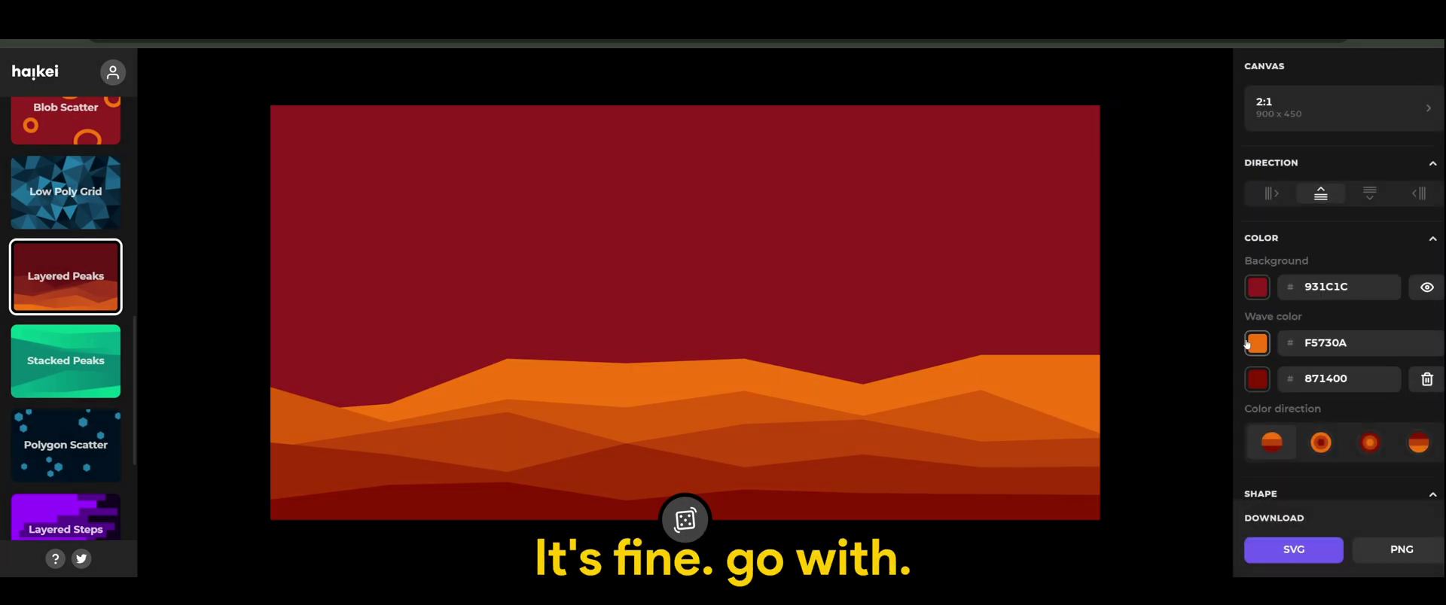
scroll(1361, 443, down, 1)
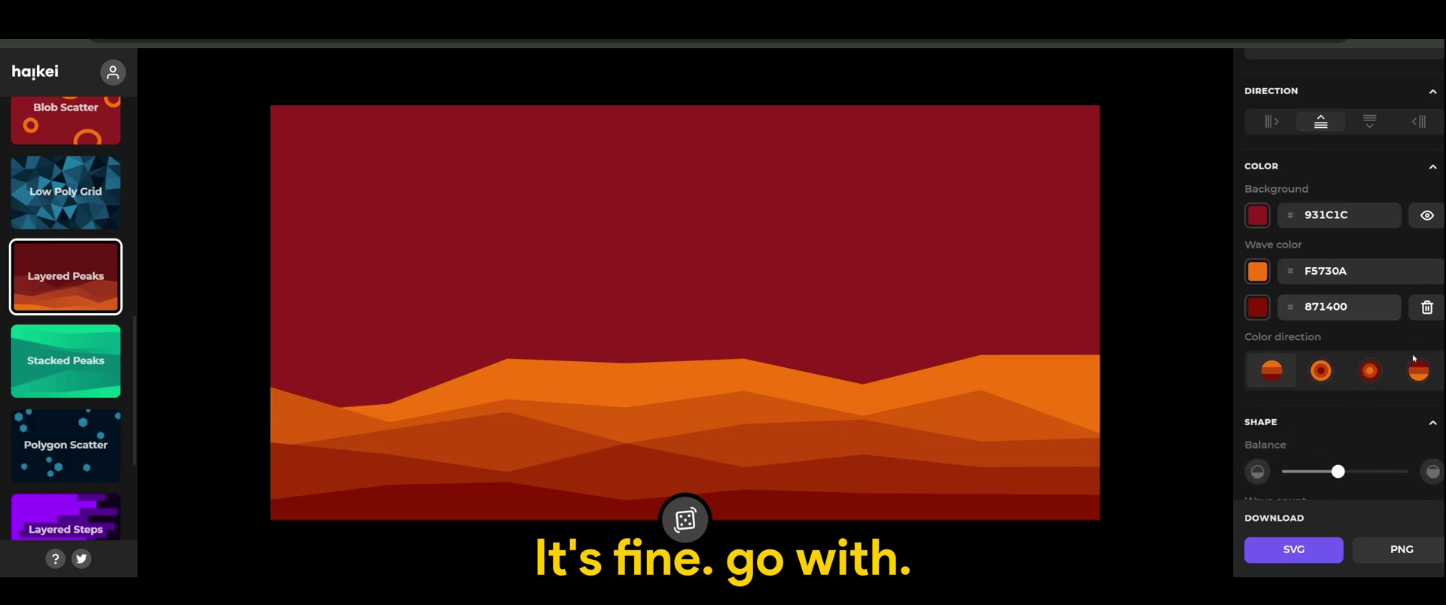
scroll(1413, 371, down, 3)
scroll(1356, 452, up, 2)
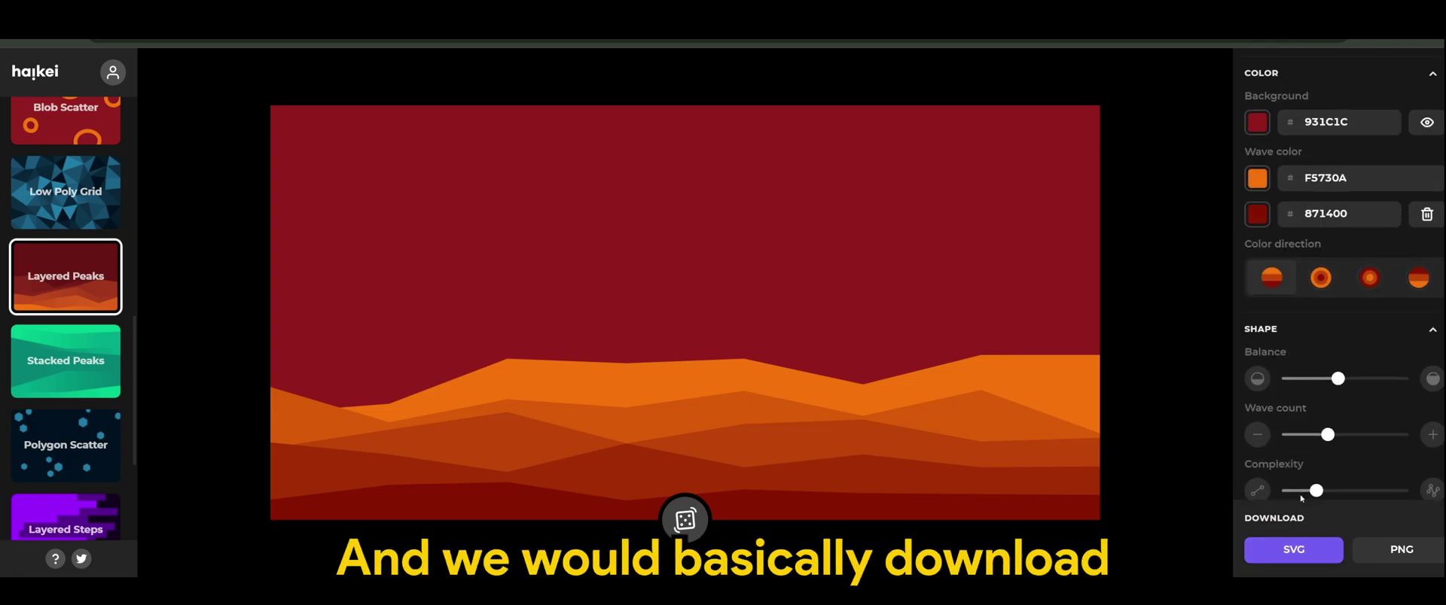
scroll(1301, 498, up, 1)
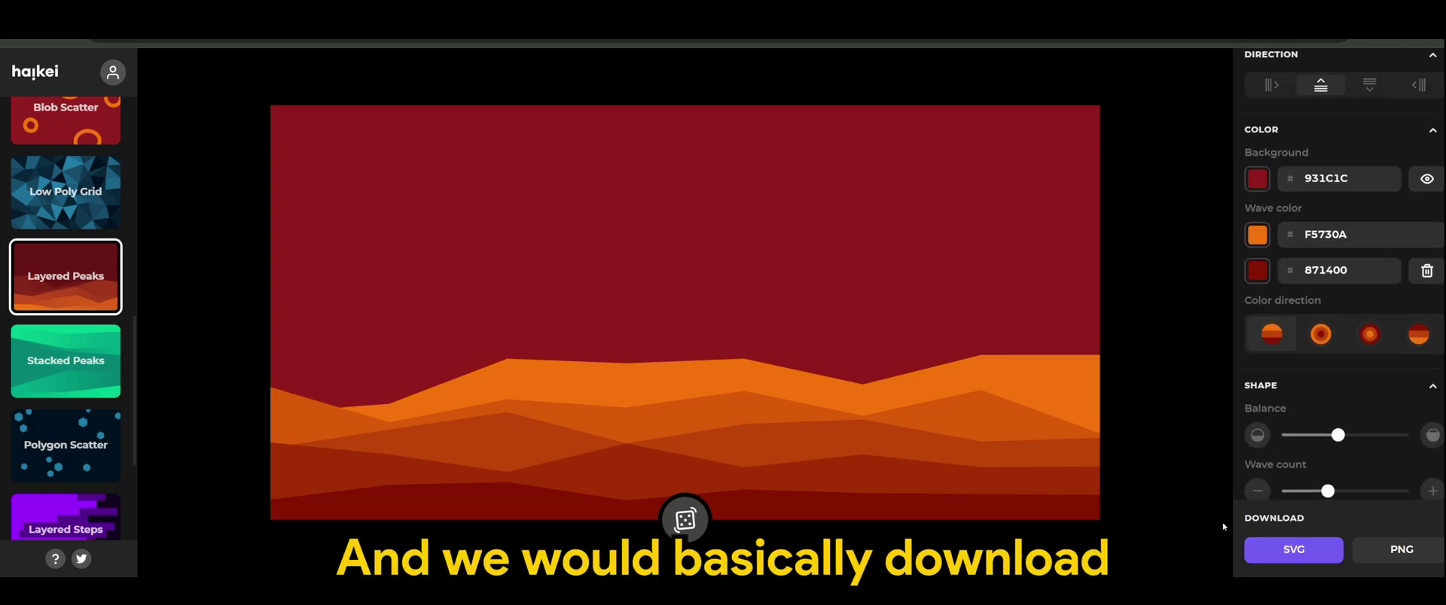
click(1294, 552)
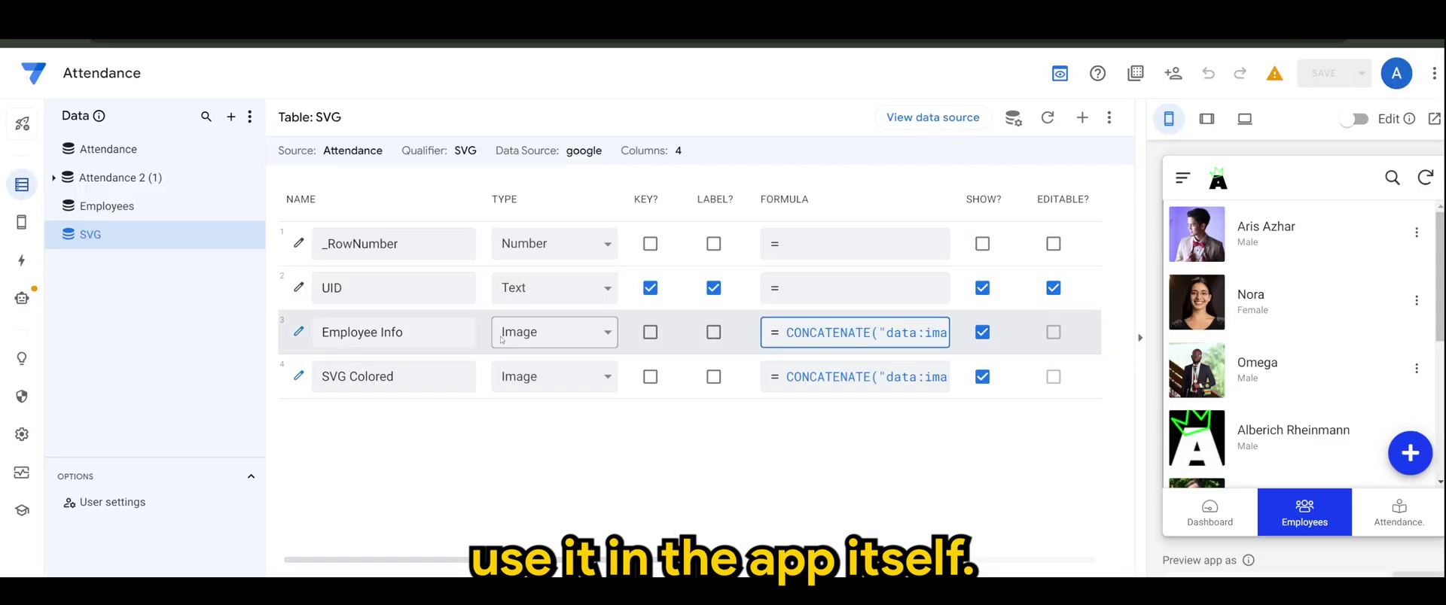
Create the SVG Colored 2 virtual column, paste the Haikei SVG markup as its formula, and select it all
click(1081, 118)
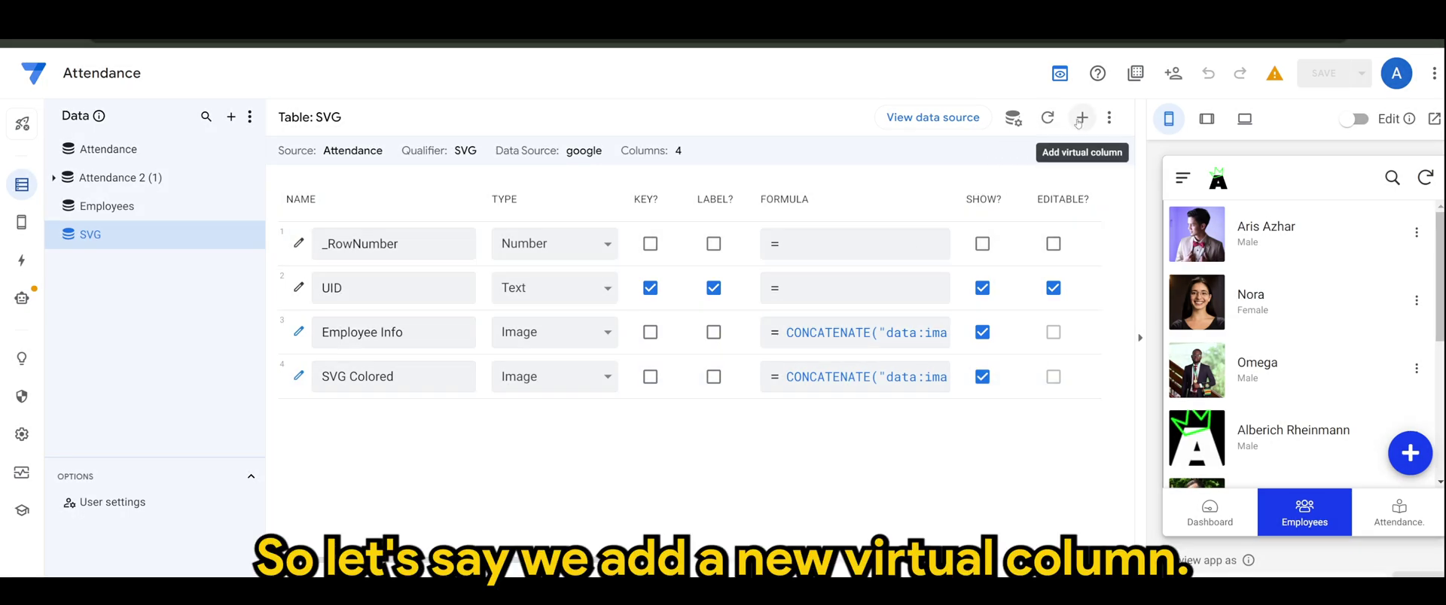
click(1082, 117)
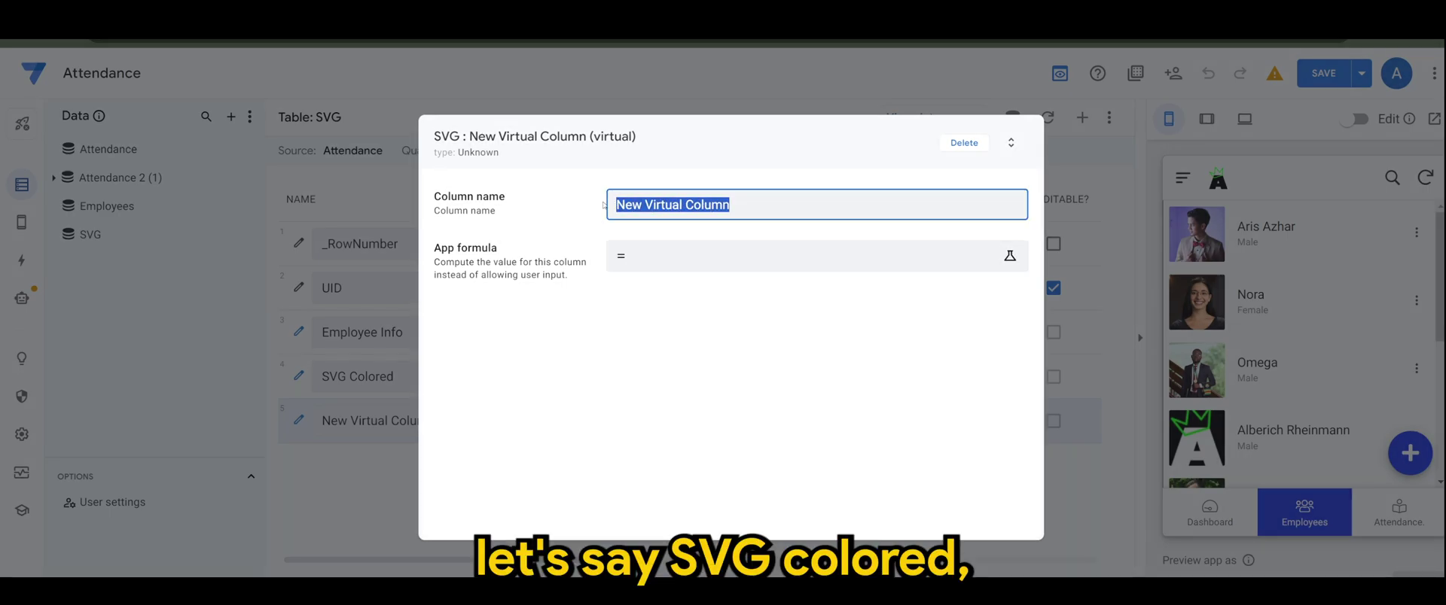
text(SVG Colored 2)
click(691, 279)
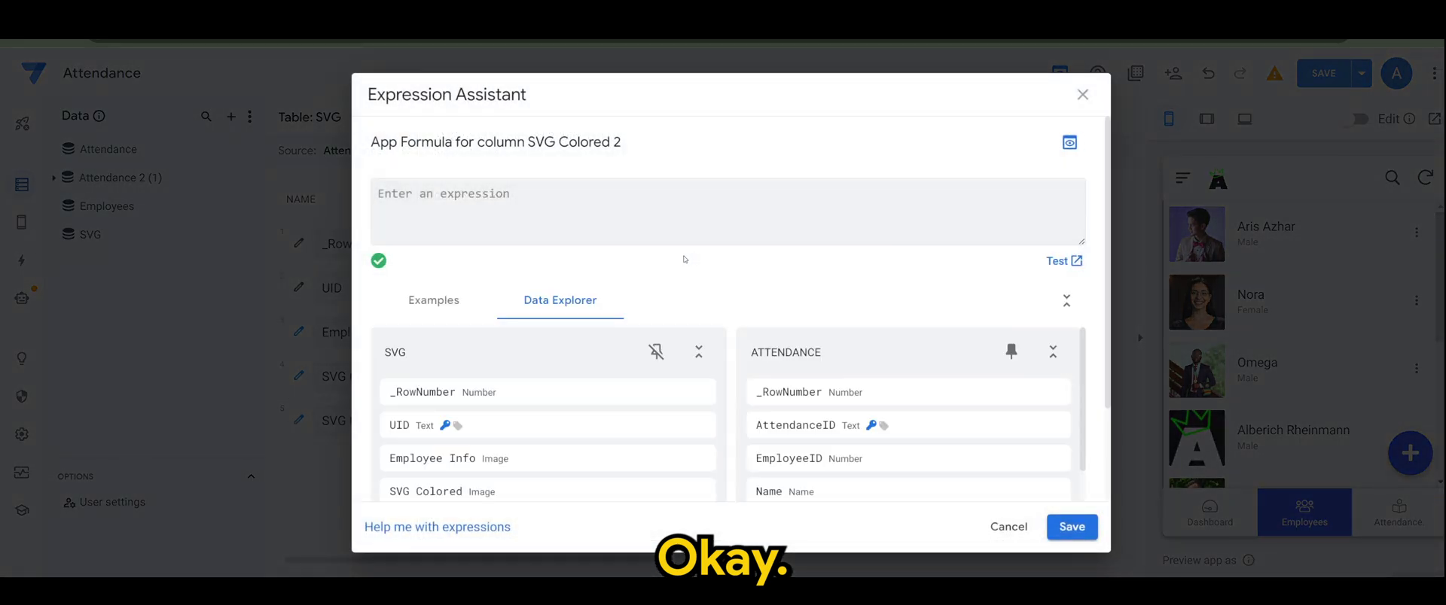
key(ctrl+v)
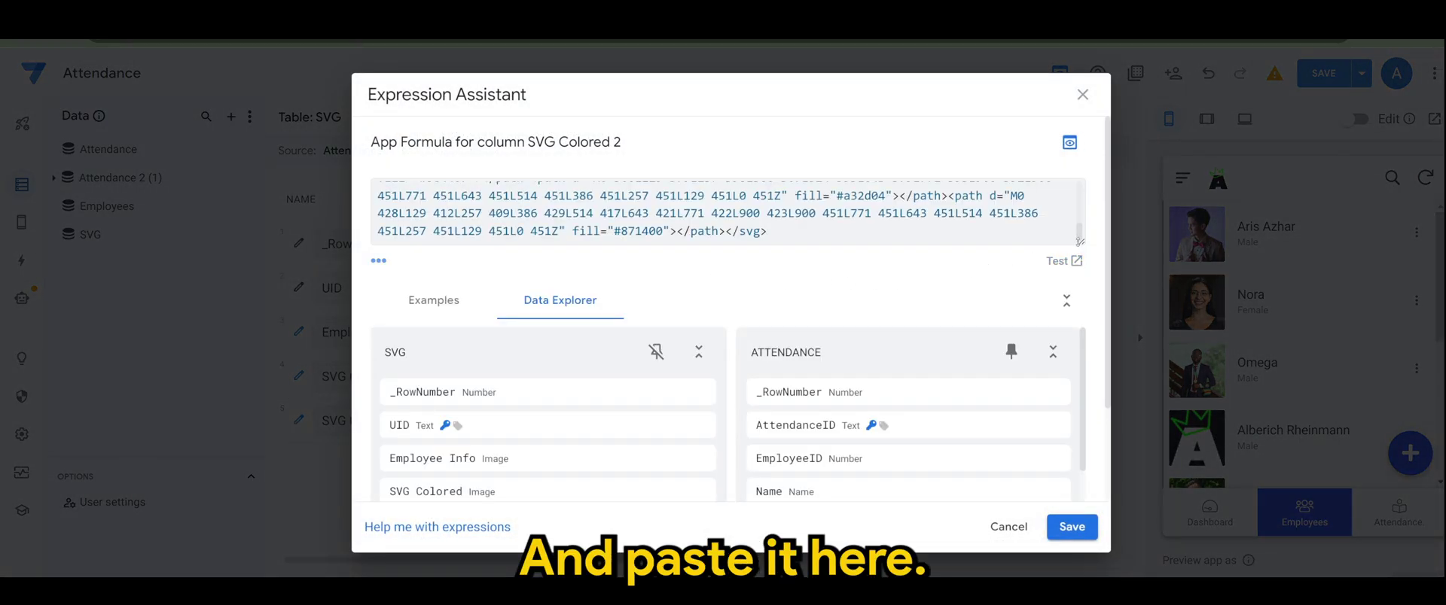
drag(1079, 239, 1082, 489)
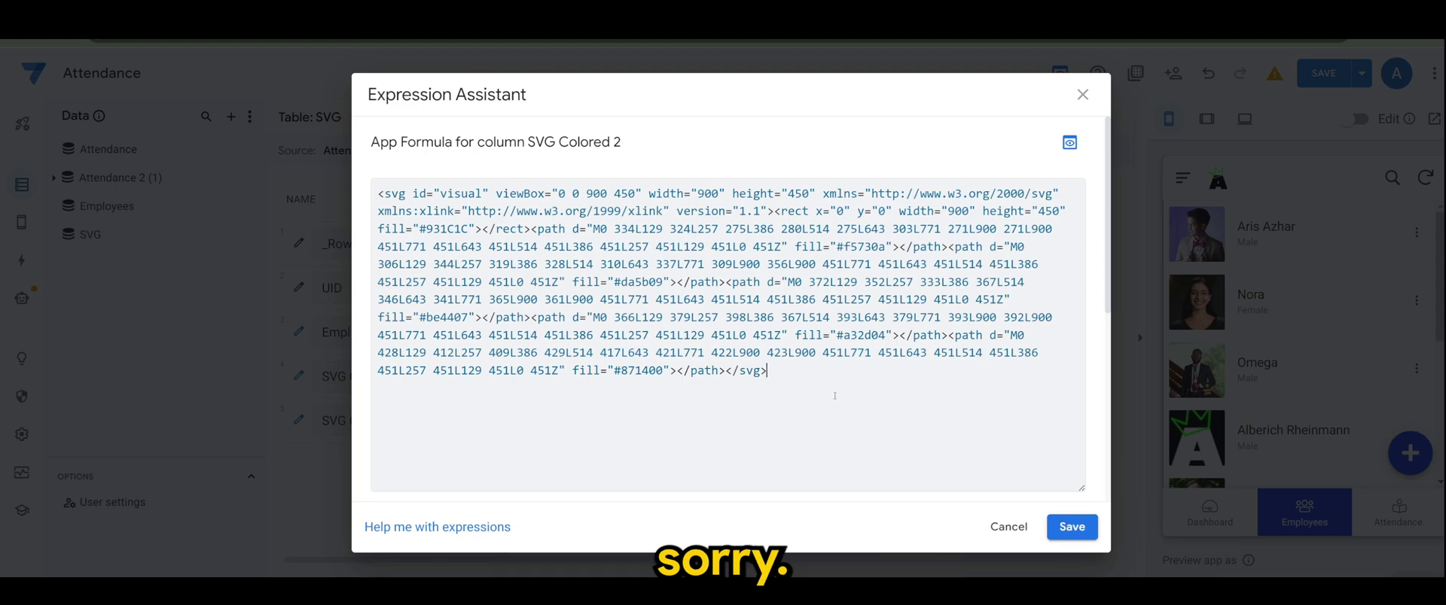
drag(783, 371, 379, 192)
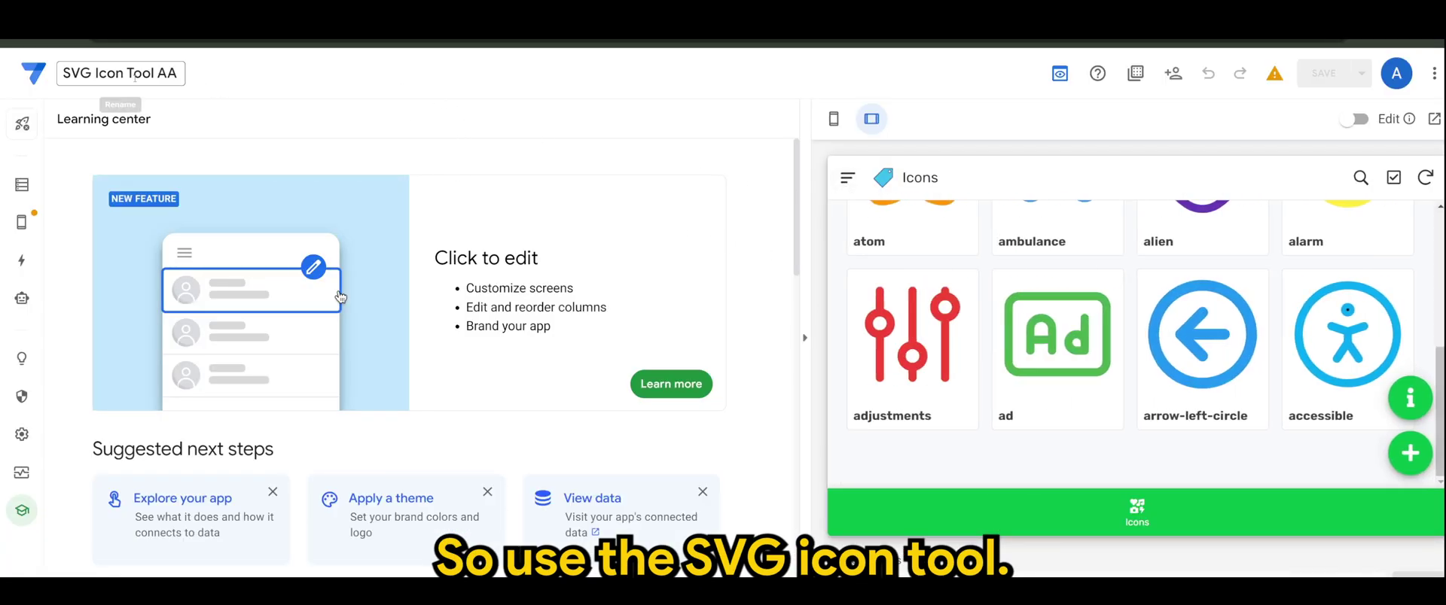
scroll(1197, 340, up, 3)
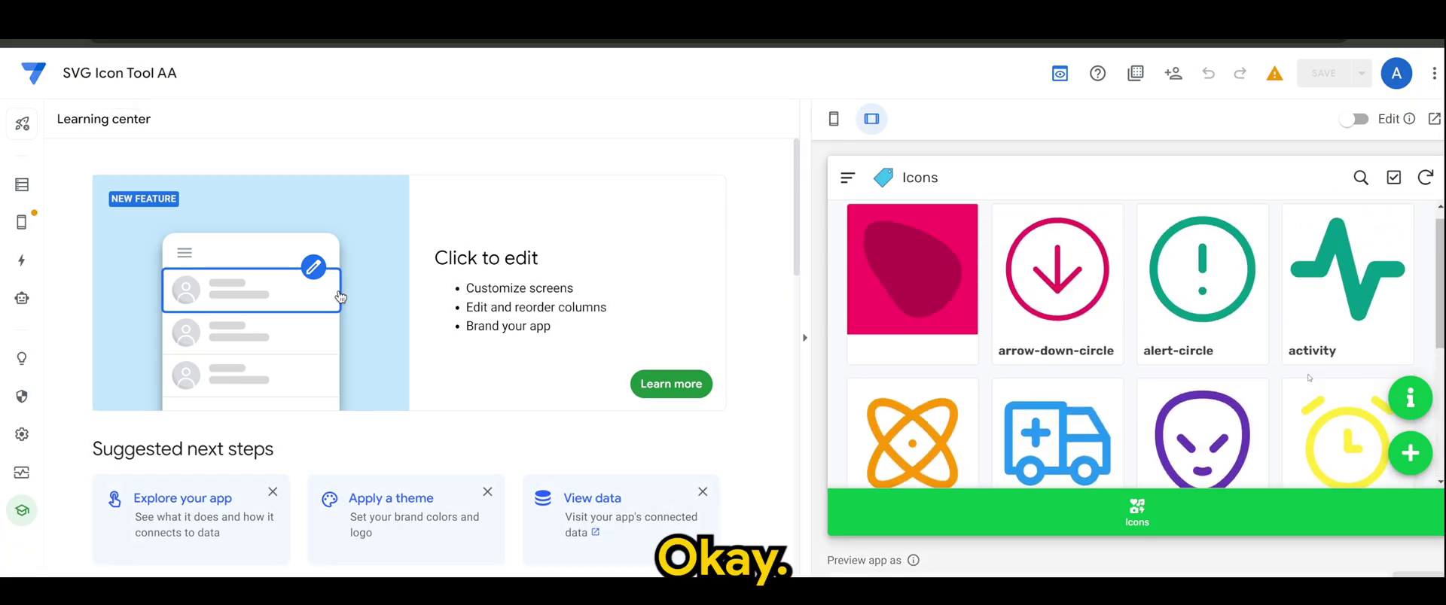
Save the pasted Haikei SVG as a new icon and select its data:image/svg+xml text
click(1411, 454)
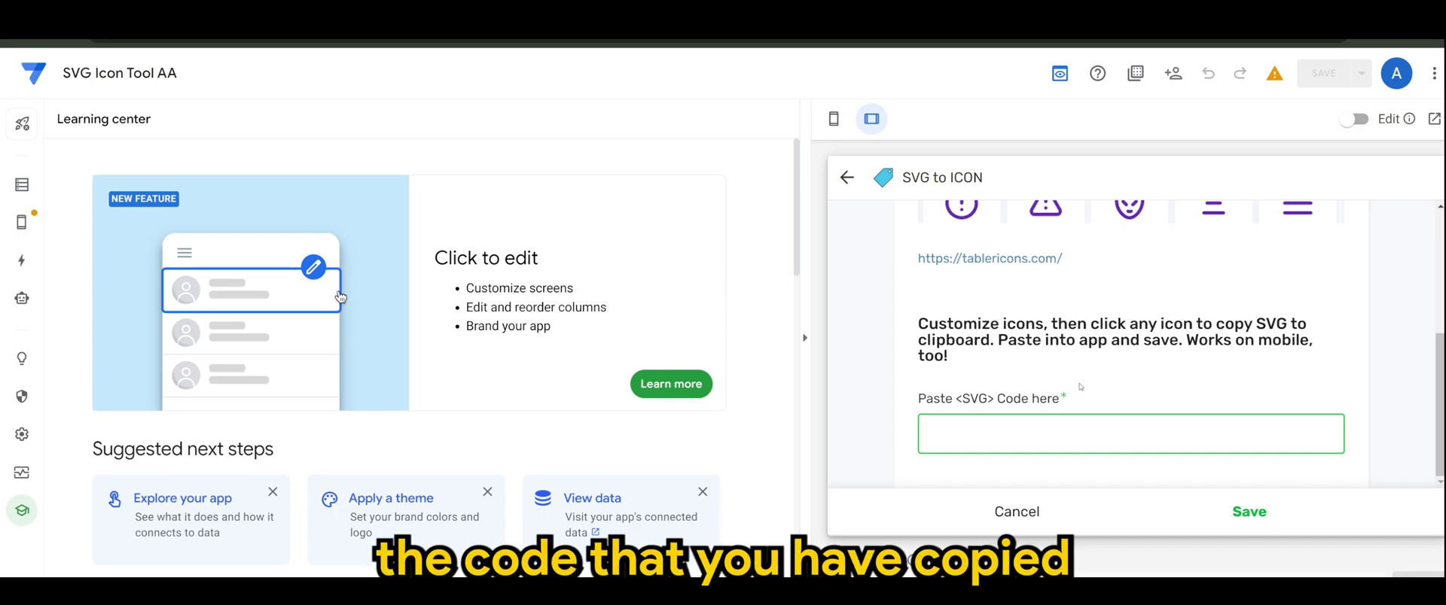
key(ctrl+v)
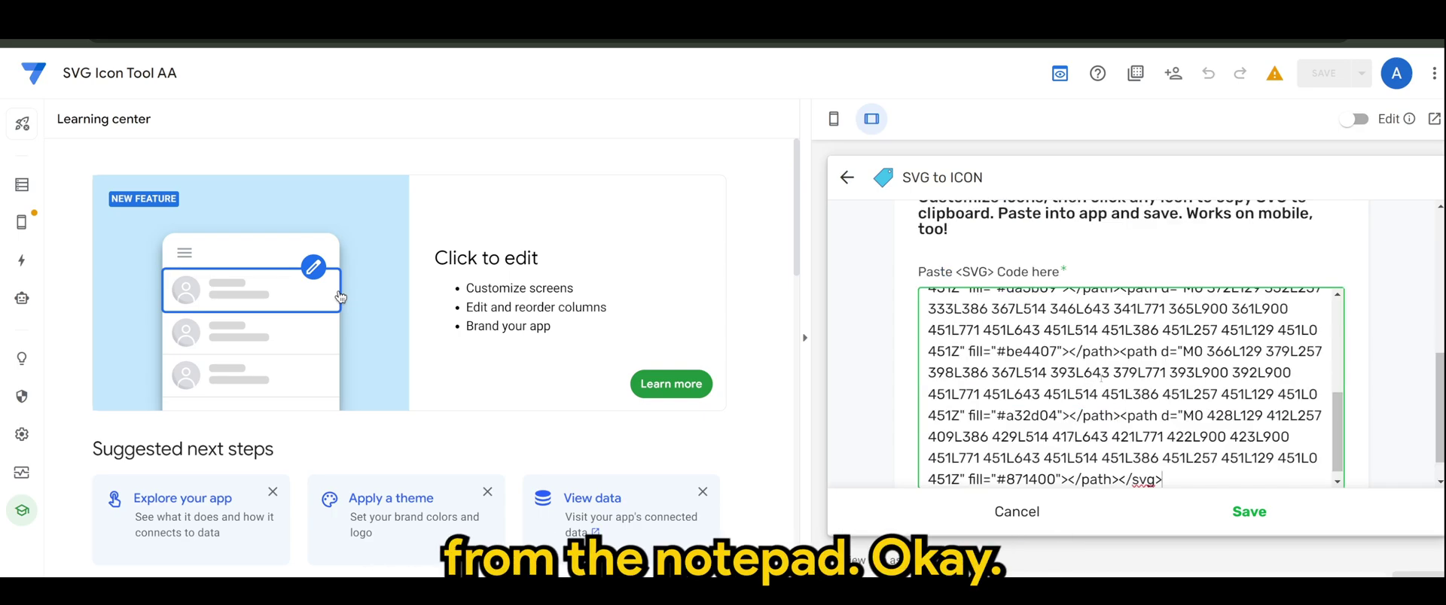
click(1249, 512)
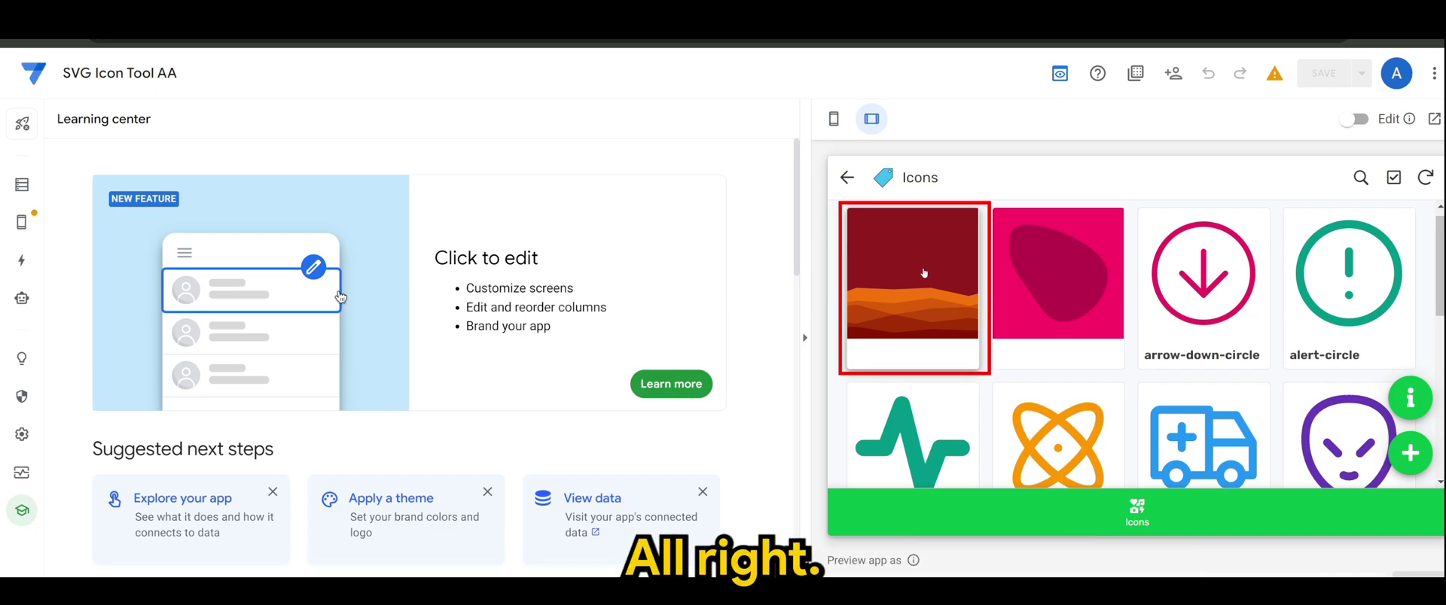
click(925, 274)
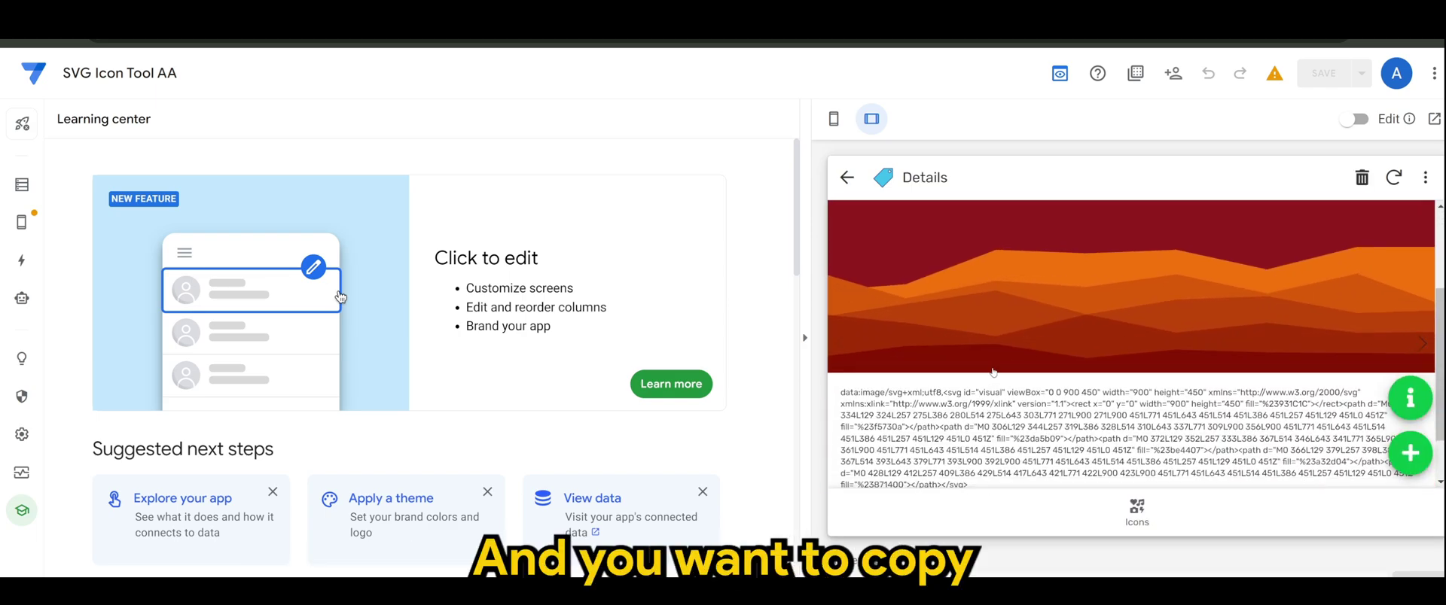
scroll(1004, 368, down, 1)
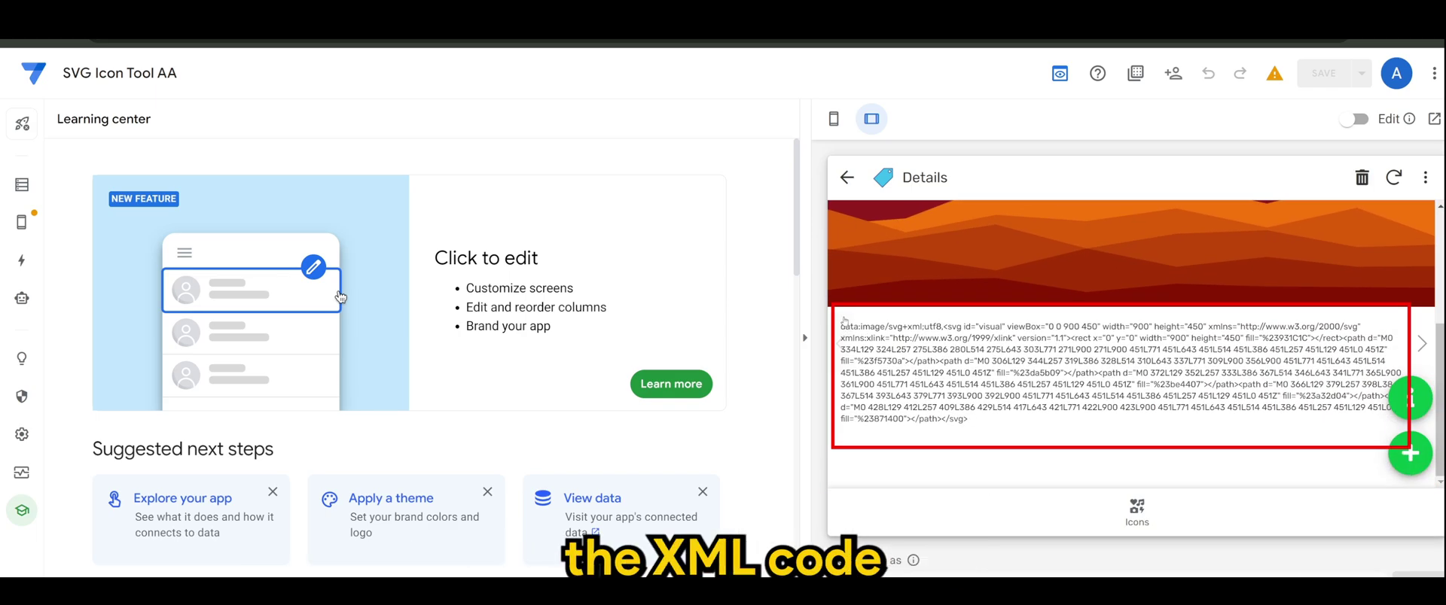
drag(967, 420, 862, 327)
scroll(1119, 373, up, 1)
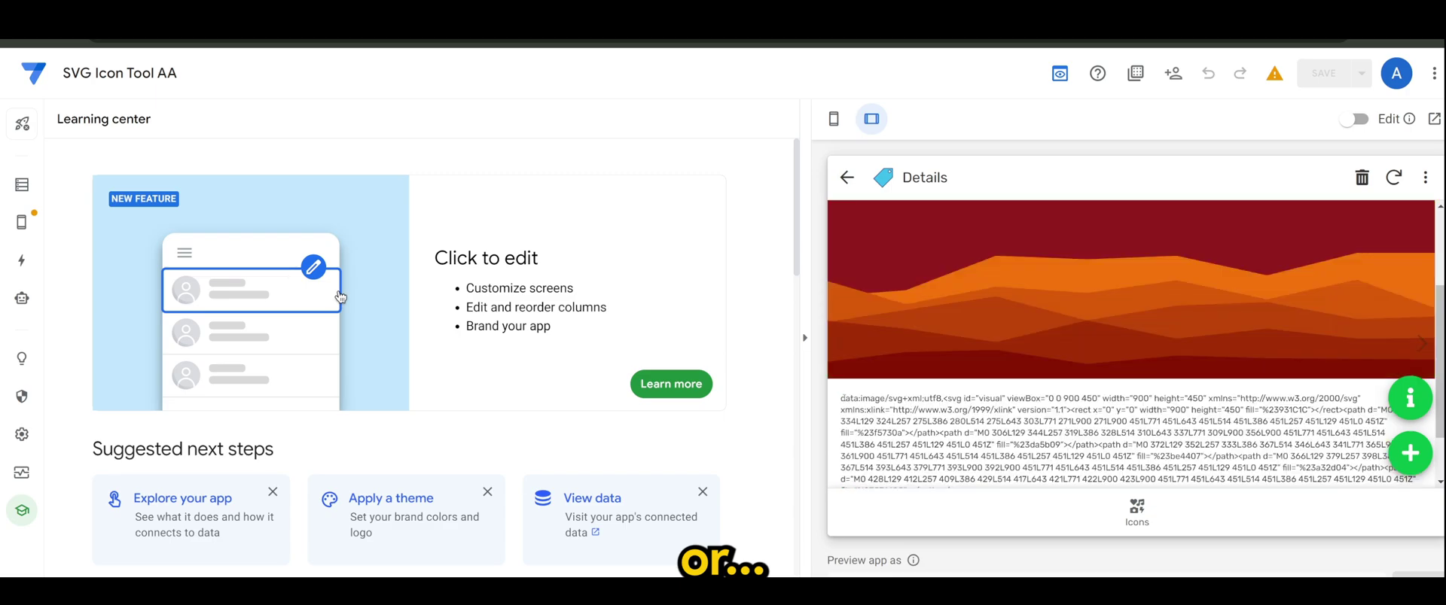
drag(914, 419, 969, 420)
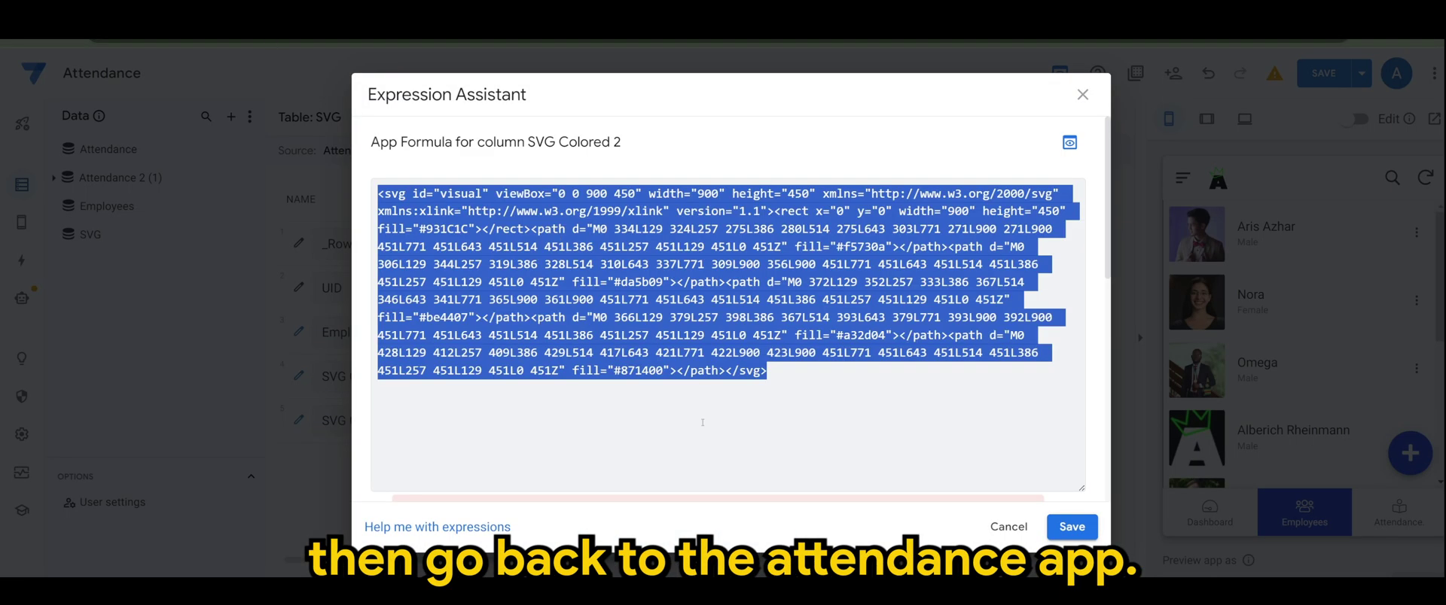
Paste the data-URI SVG formula and locate the double quotes around 'visual' and the viewBox
text(data:image/svg+xml;utf8,<svg id="visual" viewBox="0 0 900 450" width="900" height="450" xmlns="http://www.w3.org/2000/svg" xmlns:xlink="http://www.w3.org/1999/xlink" version="1.1"><rect x="0" y="0" width="900" height="450" fill="%23931C1C"></rect><path d="M0 334L129 324L257 275L386 280L514 275L643 303L771 271L900 271L900 451L771 451L643 451L514 451L386 451L257 451L129 451L0 451Z" fill="%23f5730a"></path><path d="M0 306L129 344L257 319L386 328L514 310L643 337L771 309L900 356L900 451L771 451L643 451L514 451L386 451L257 451L129 451L0 451Z" fill="%23da5b09"></path><path d="M0 372L129 352L257 333L386 367L514 346L643 341L771 365L900 361L900 451L771 451L643 451L514 451L386 451L257 451L129 451L0 451Z" fill="%23be4407"></path><path d="M0 366L129 379L257 398L386 367L514 393L643 379L771 393L900 392L900 451L771 451L643 451L514 451L386 451L257 451L129 451L0 451Z" fill="%23a32d04"></path><path d="M0 428L129 412L257 409L386 429L514 417L643 421L771 422L900 423L900 451L771 451L643 451L514 451L386 451L257 451L129 451L0 451Z" fill="%23871400"></path></svg>)
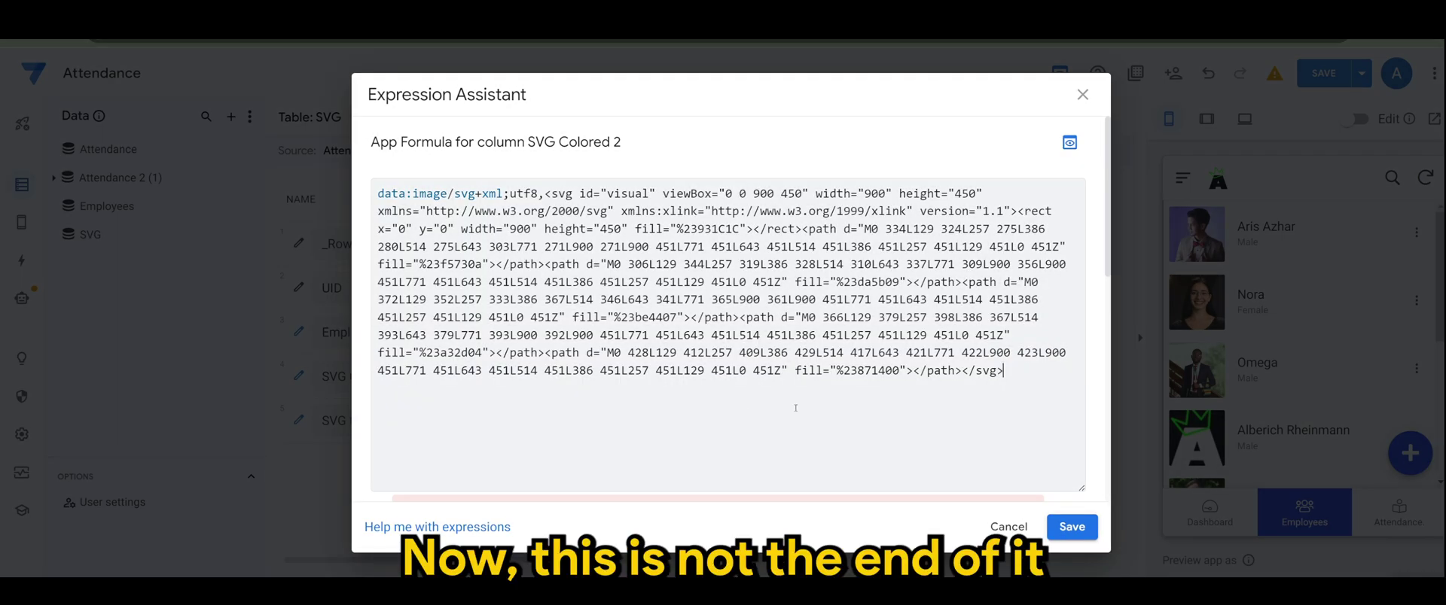
scroll(832, 401, down, 3)
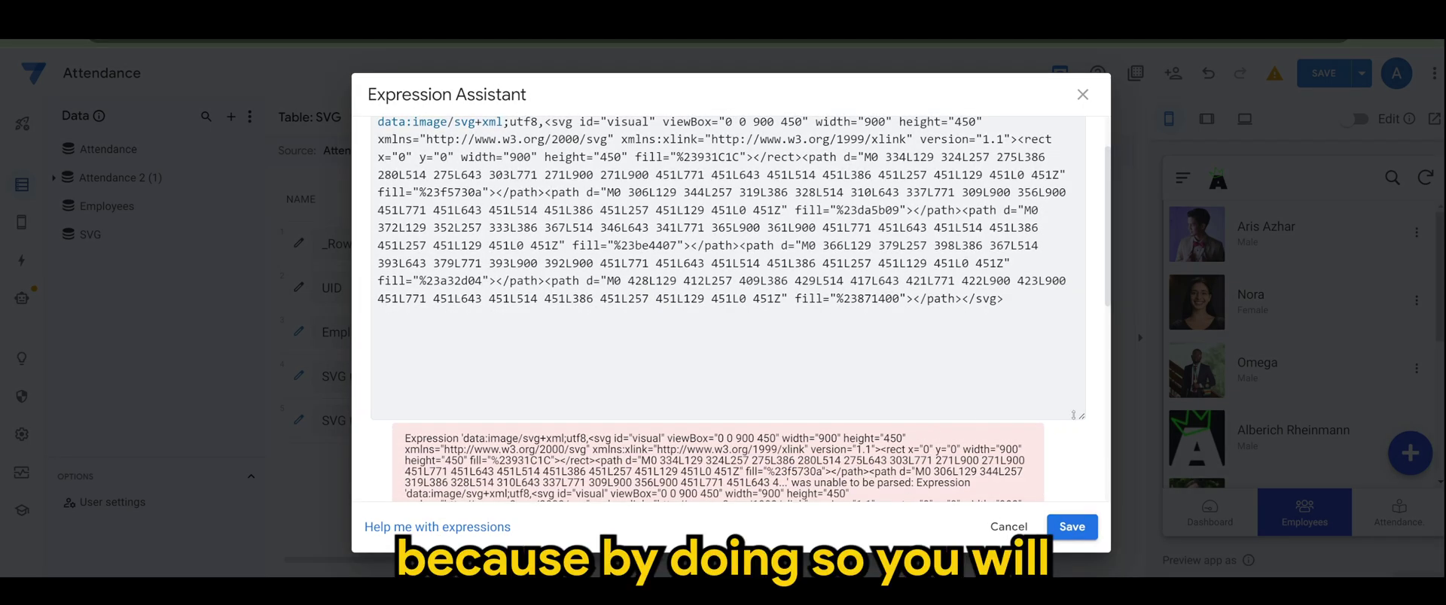
scroll(833, 402, down, 3)
scroll(833, 401, up, 5)
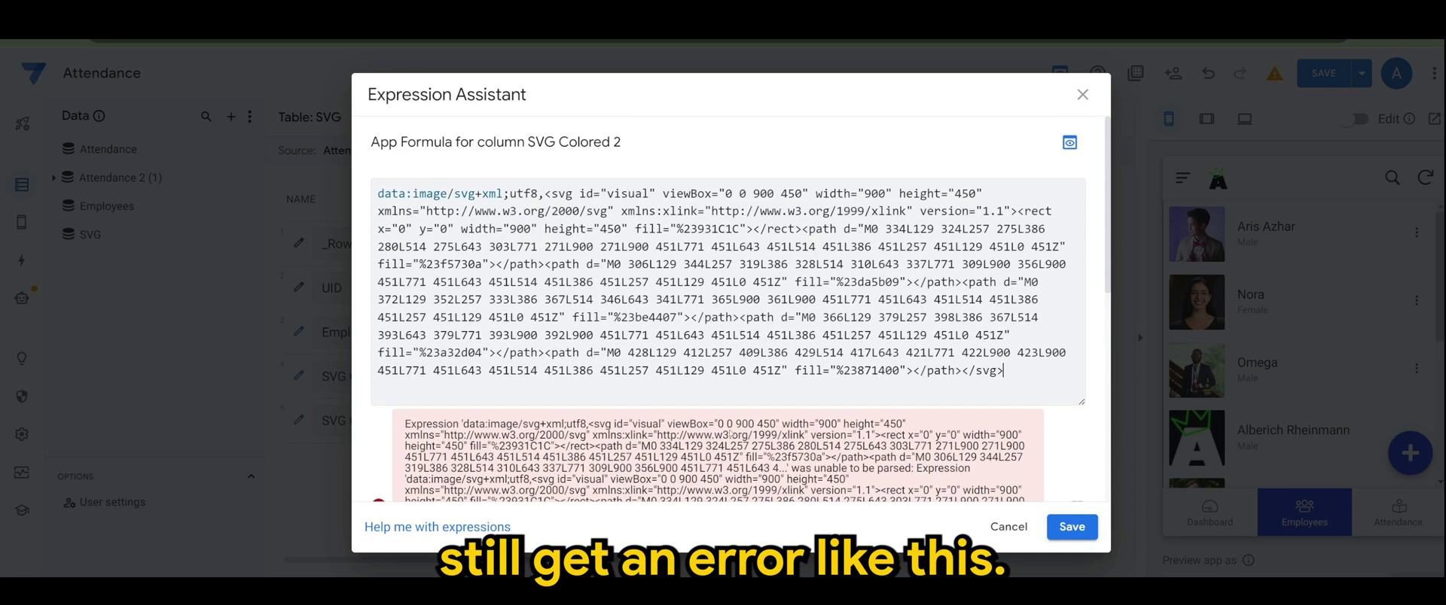
click(377, 193)
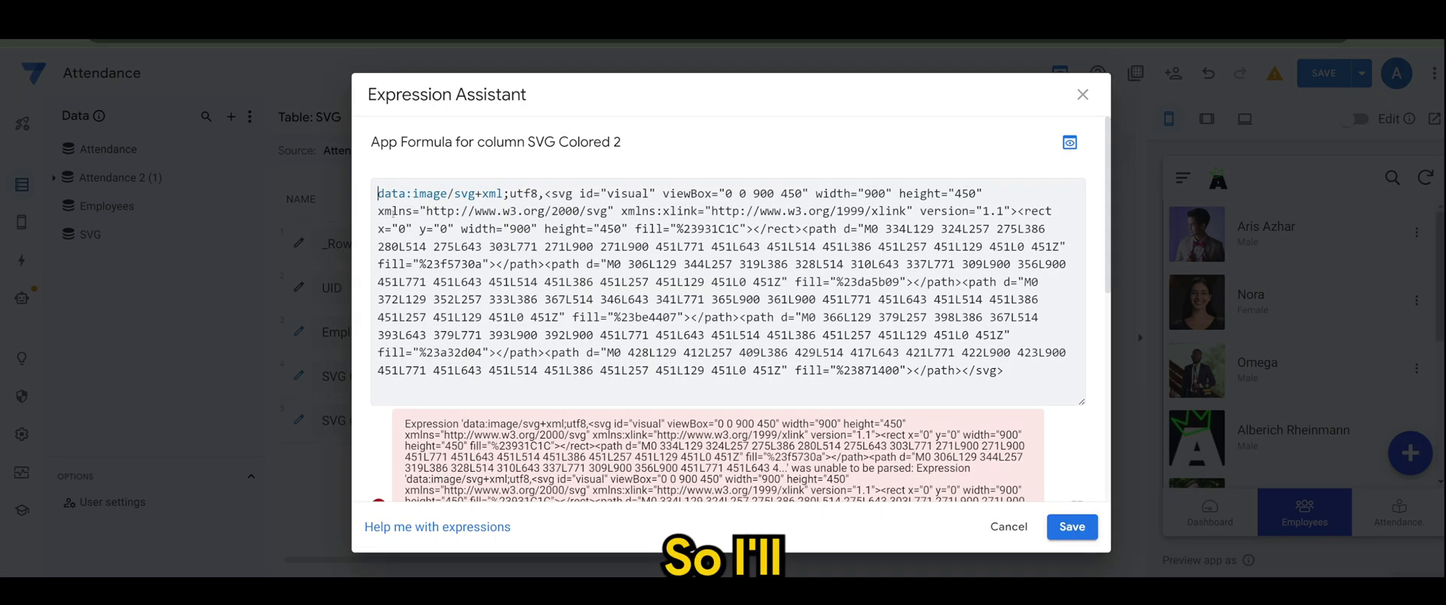
text(CONCATENATE)
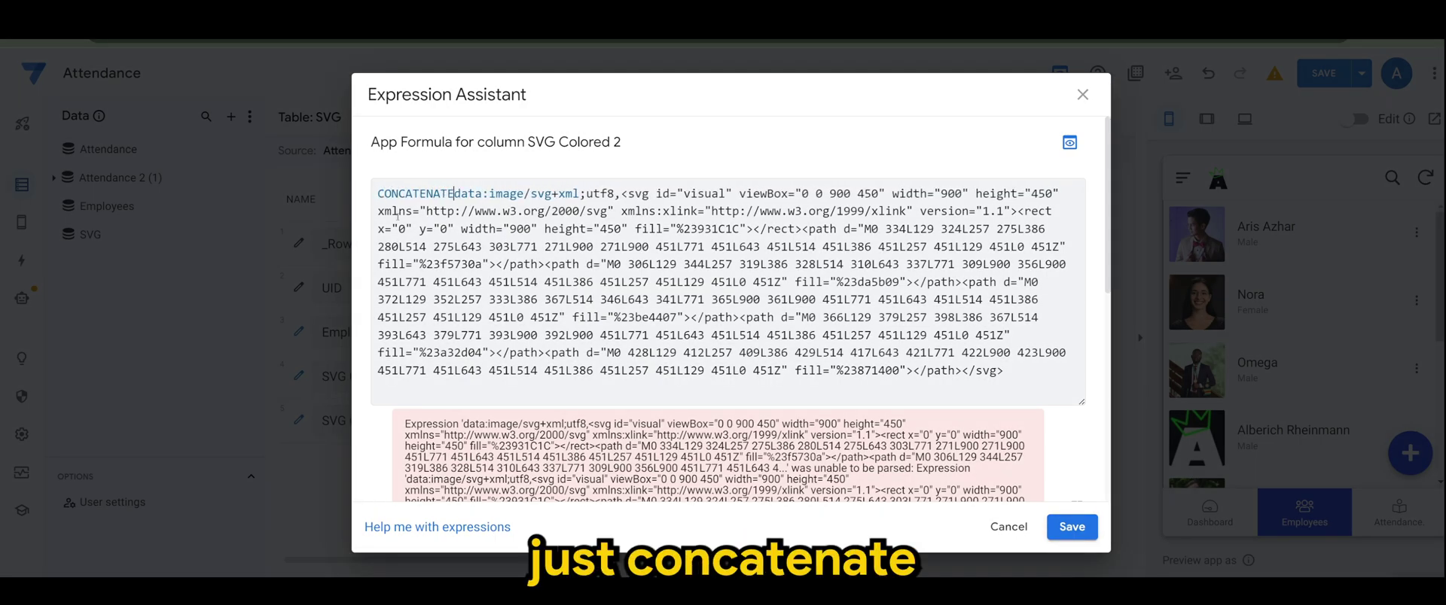
text(()
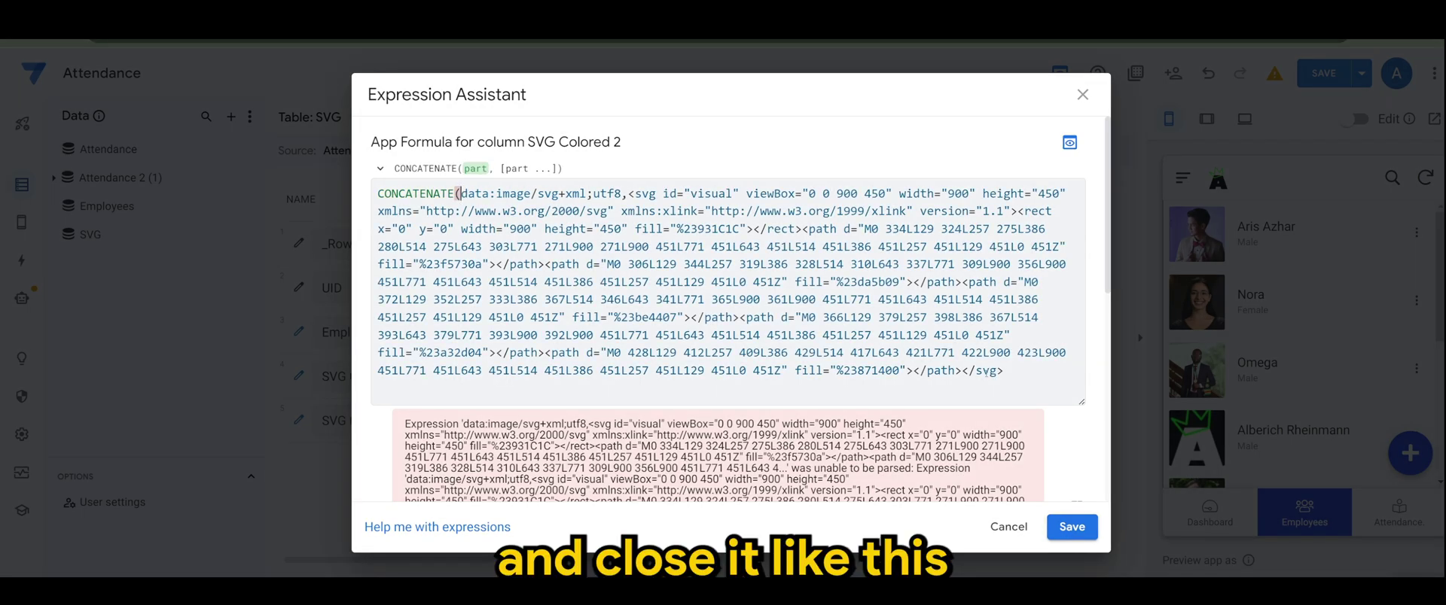
text(")
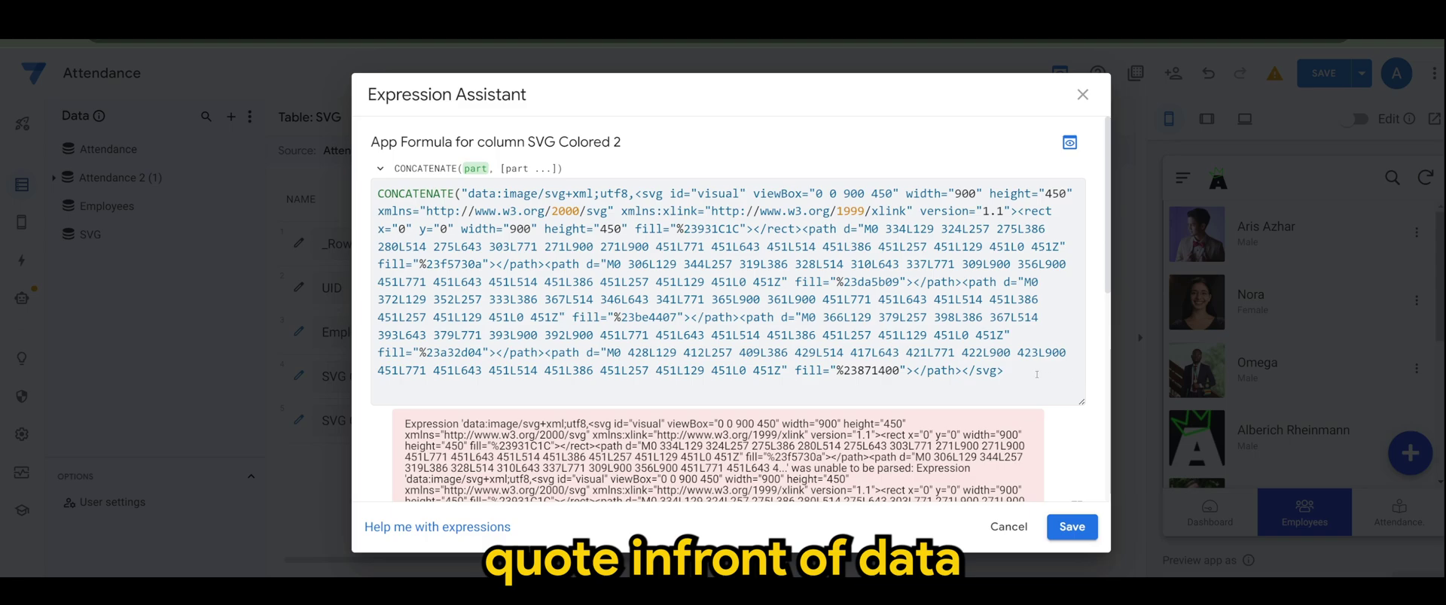
text(")
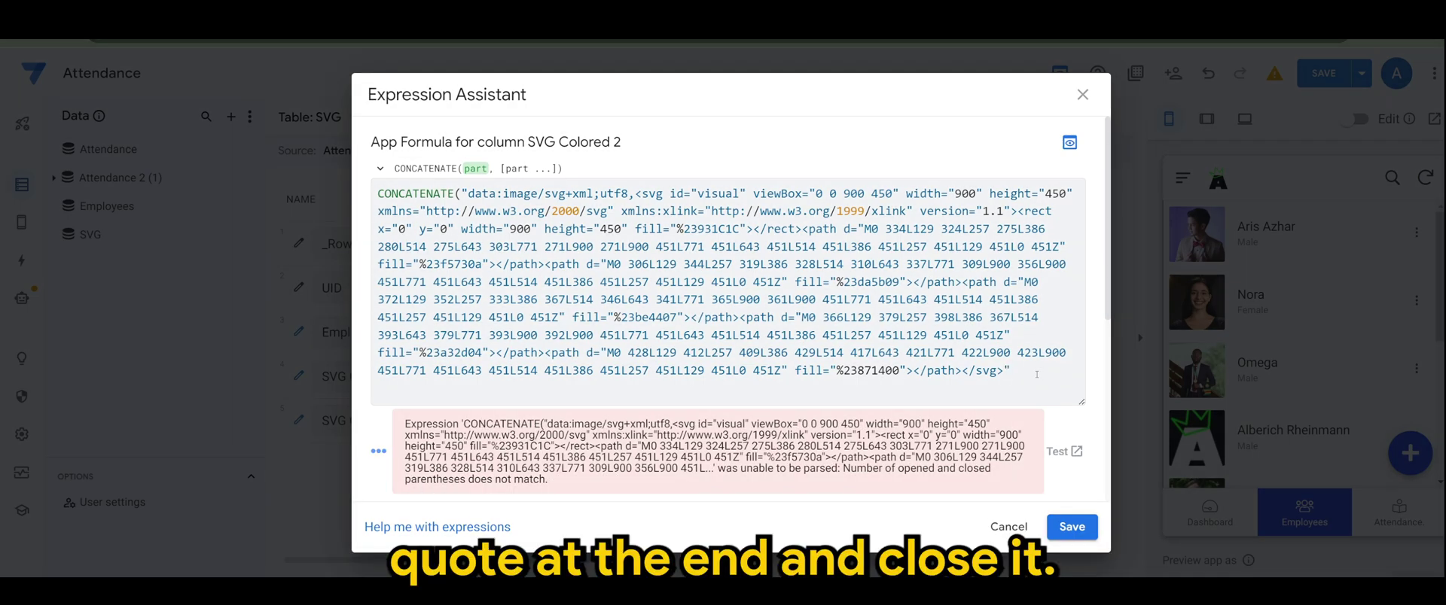
text())
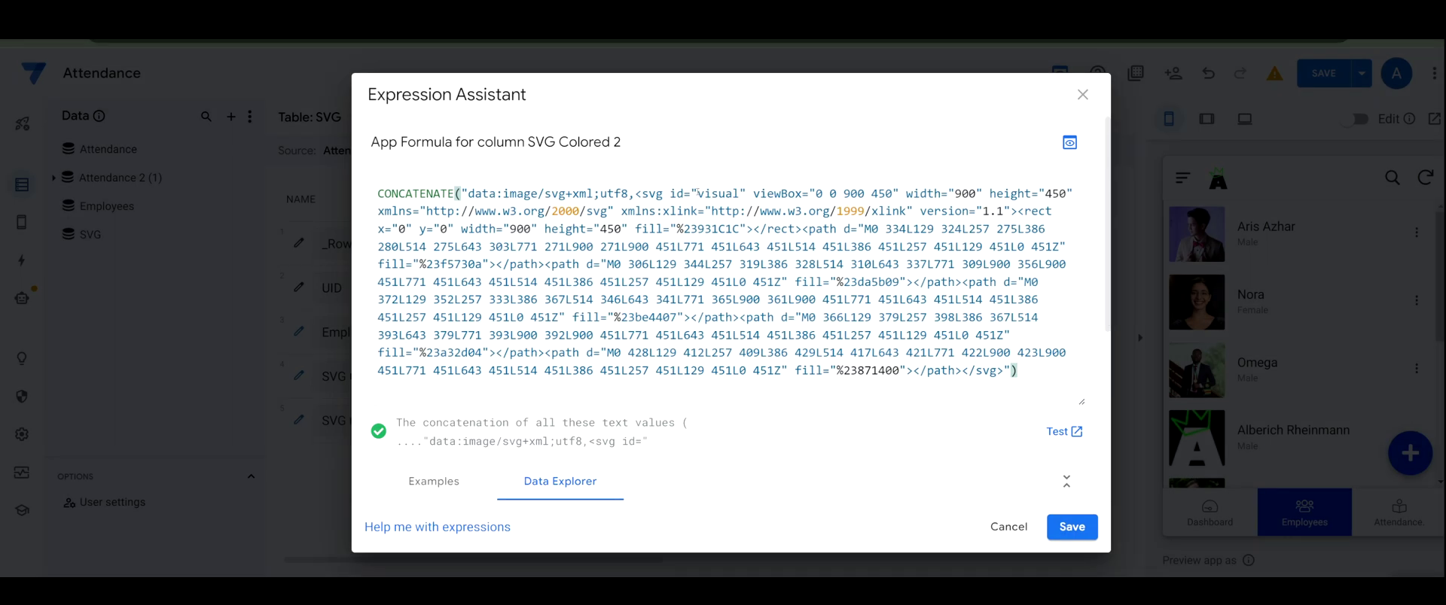
double_click(695, 193)
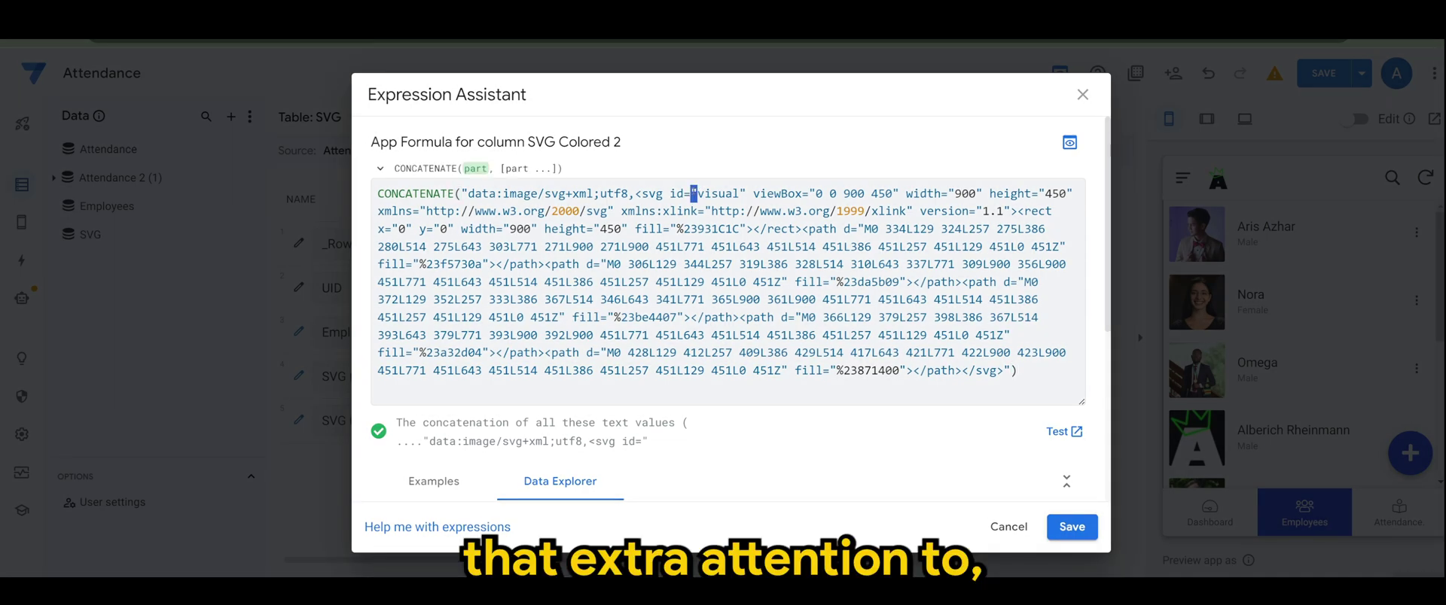
double_click(741, 193)
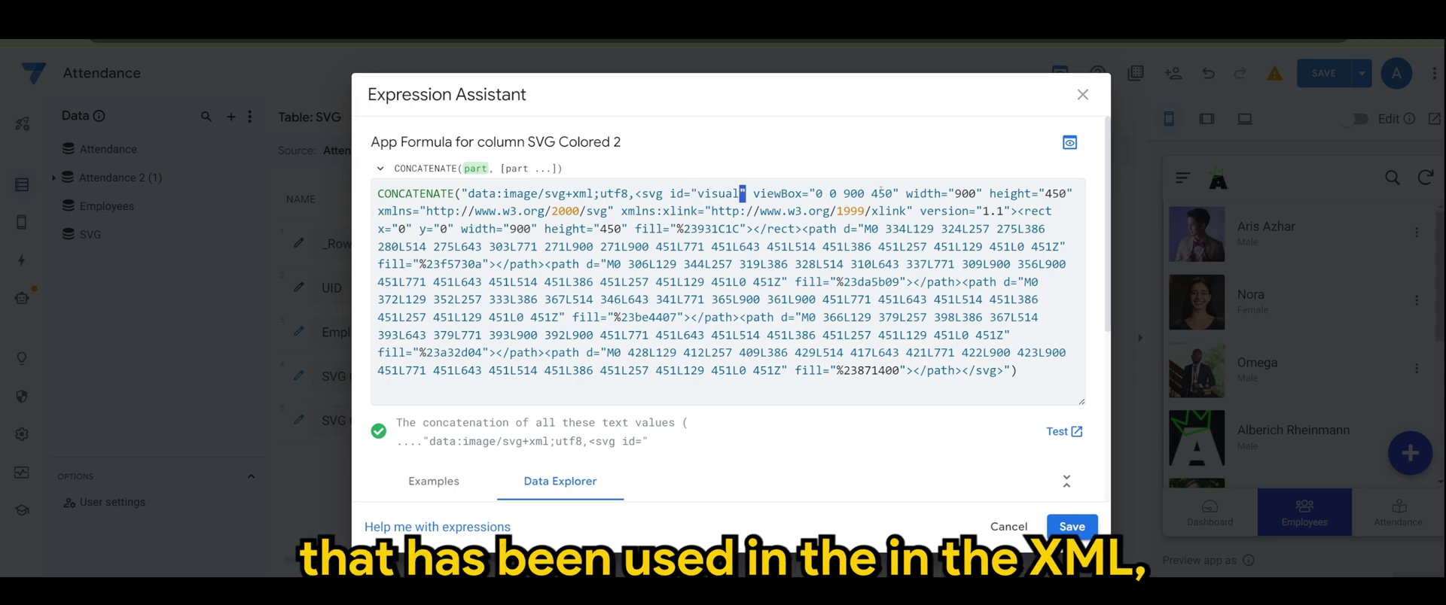
double_click(894, 194)
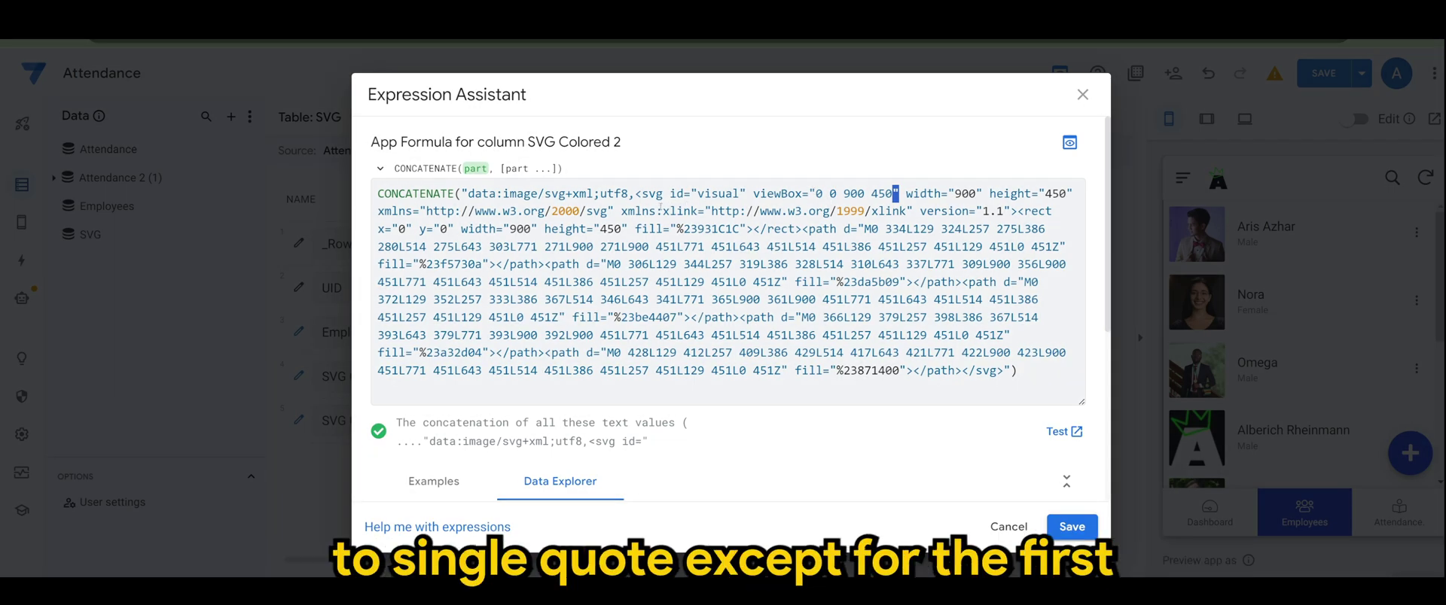
double_click(464, 192)
double_click(1006, 370)
Replace the double quotes around the id value 'visual' with single quotes
drag(693, 193, 747, 194)
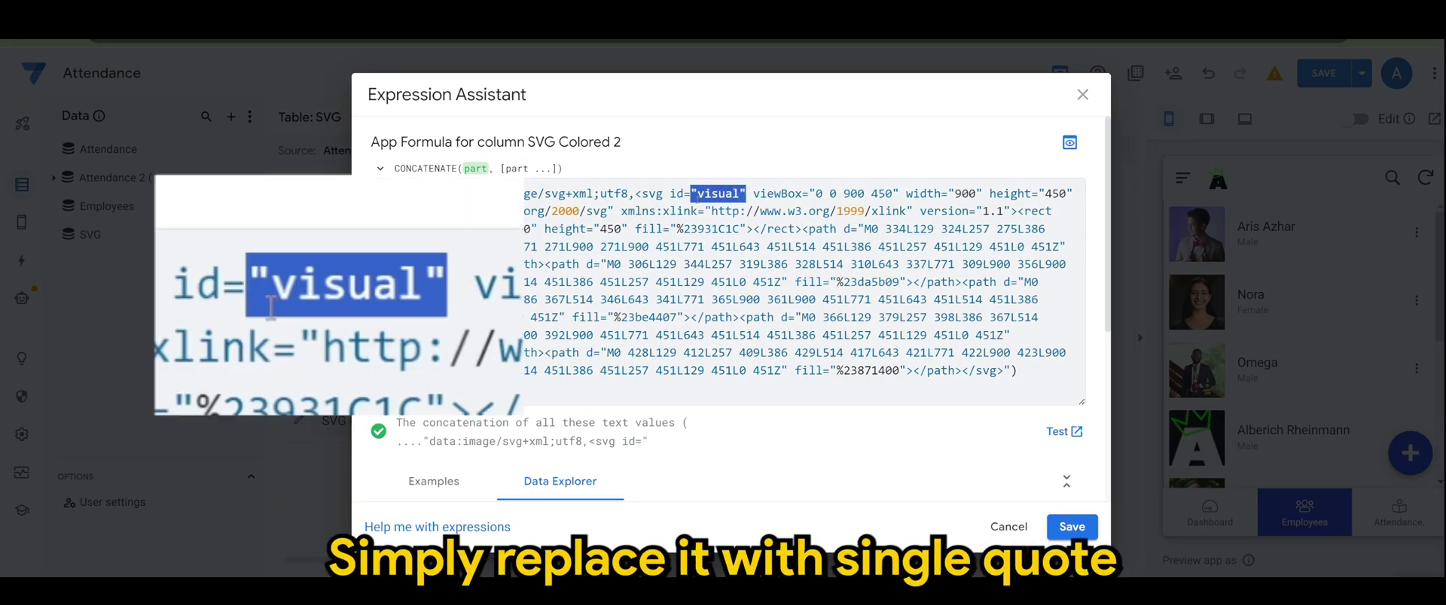
click(697, 193)
key(shift+Left)
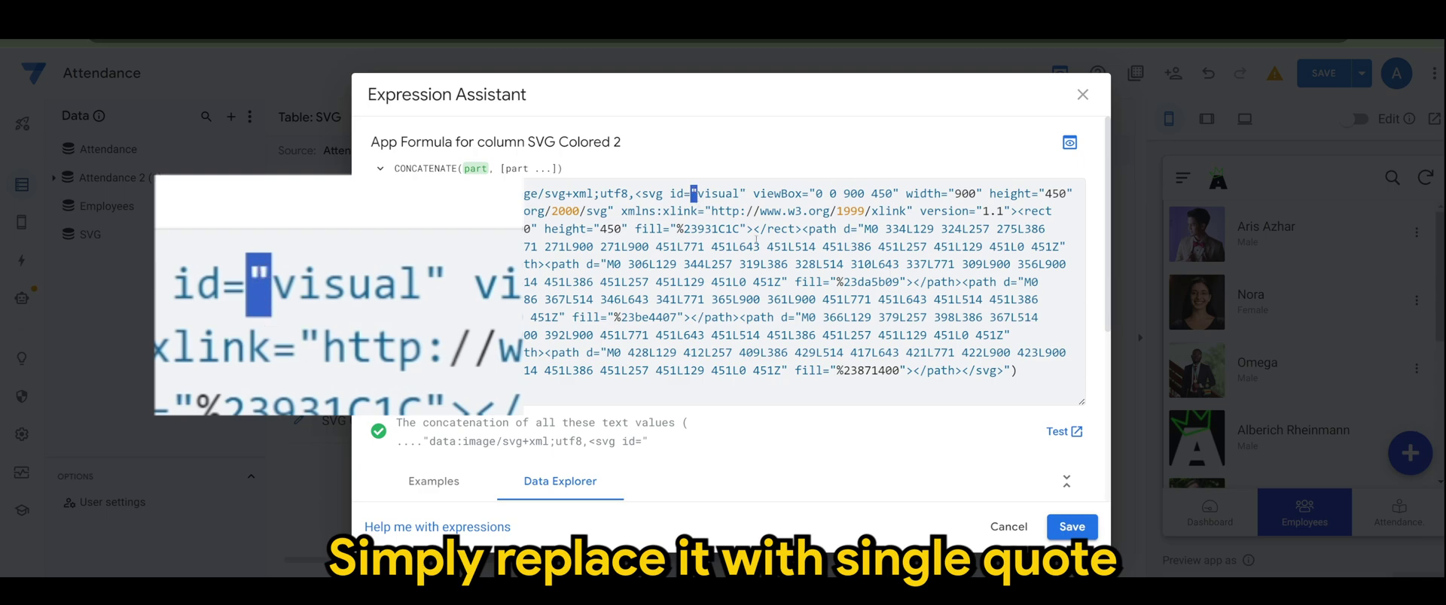
text(')
key(Delete)
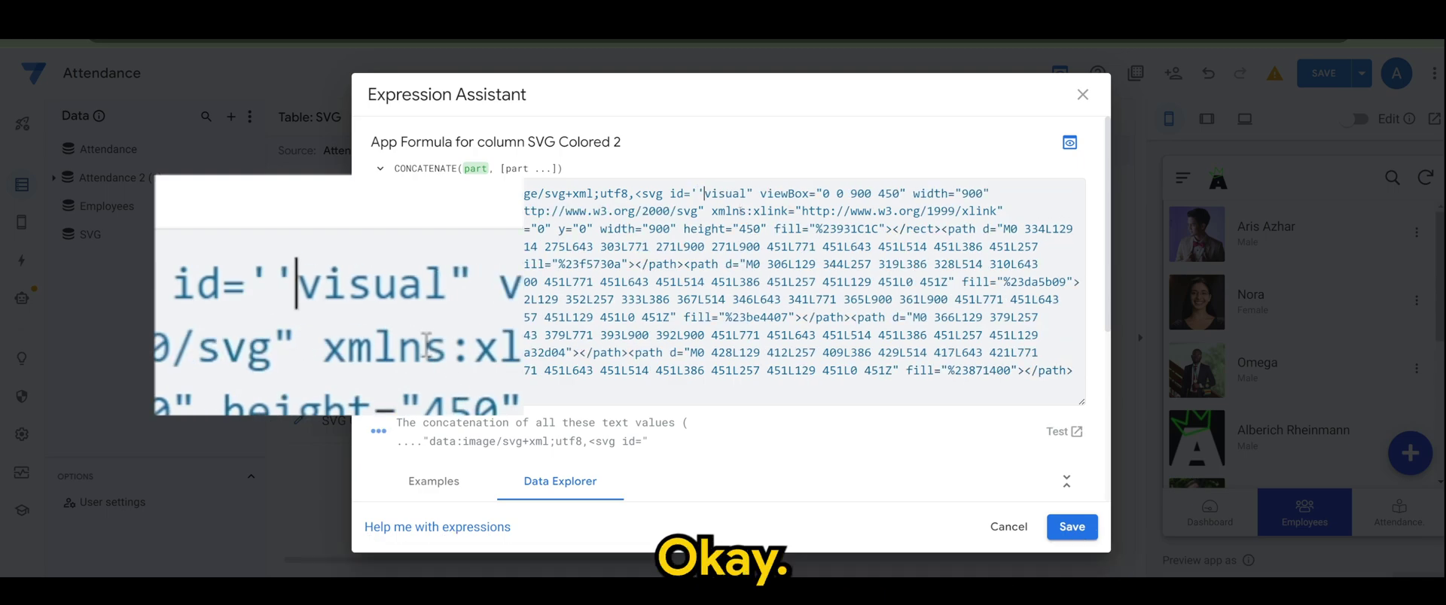
key(Delete)
key(shift+Left)
text(")
key(shift+Left)
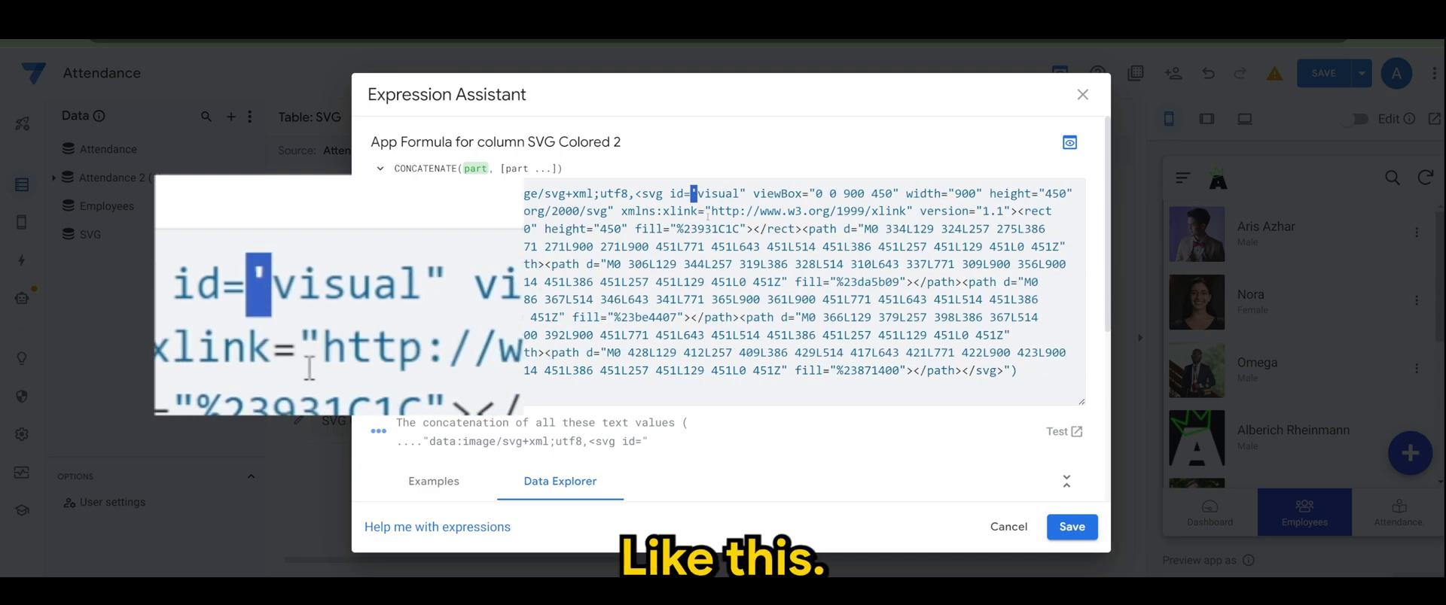
text(')
Swap the viewBox and remaining attribute double quotes for single quotes
double_click(434, 284)
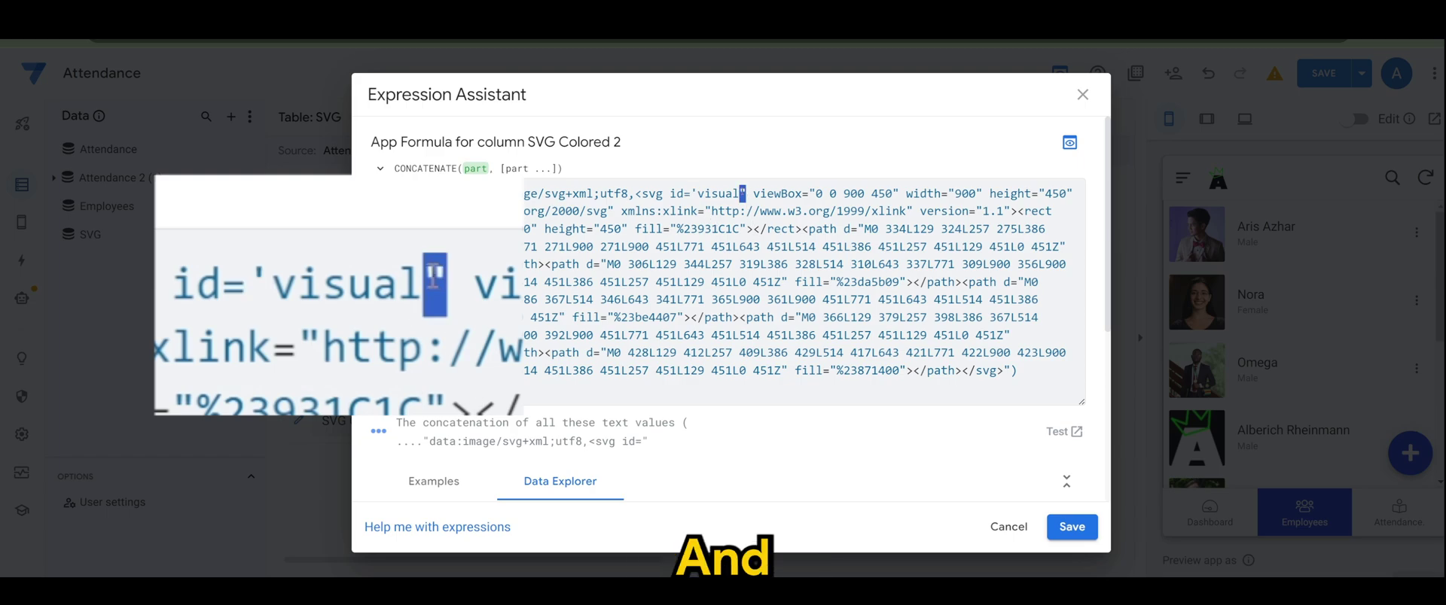
text(')
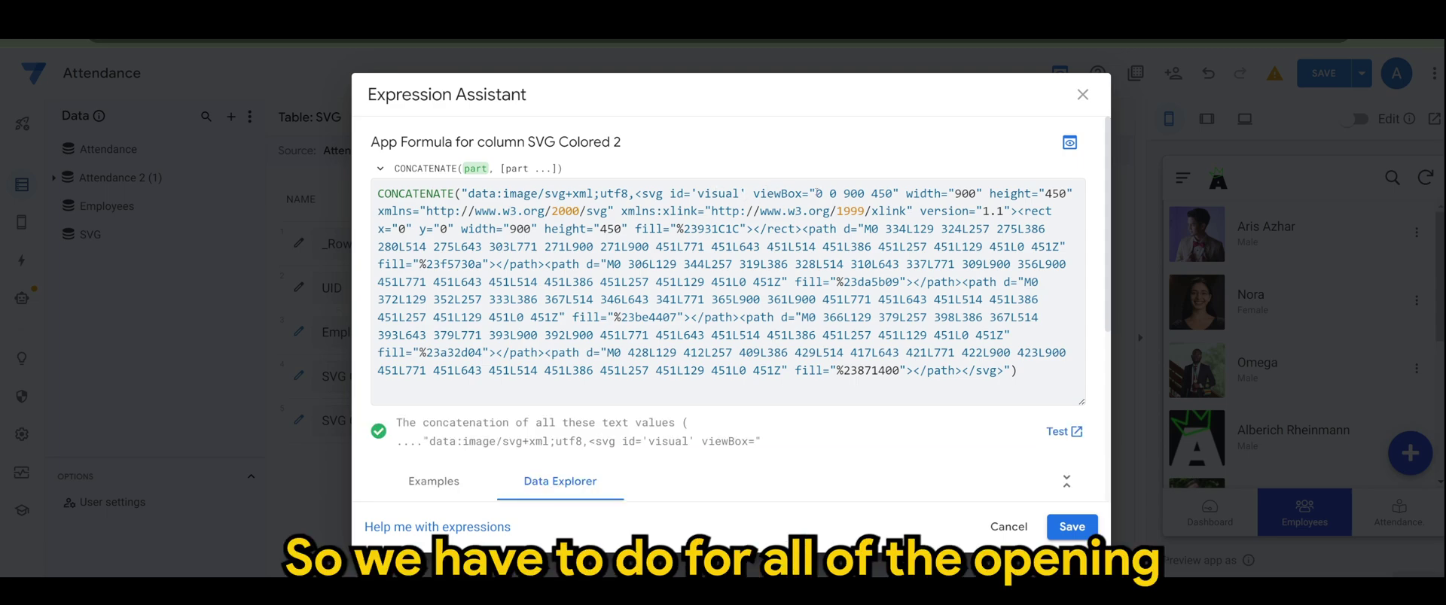
key(shift+Left)
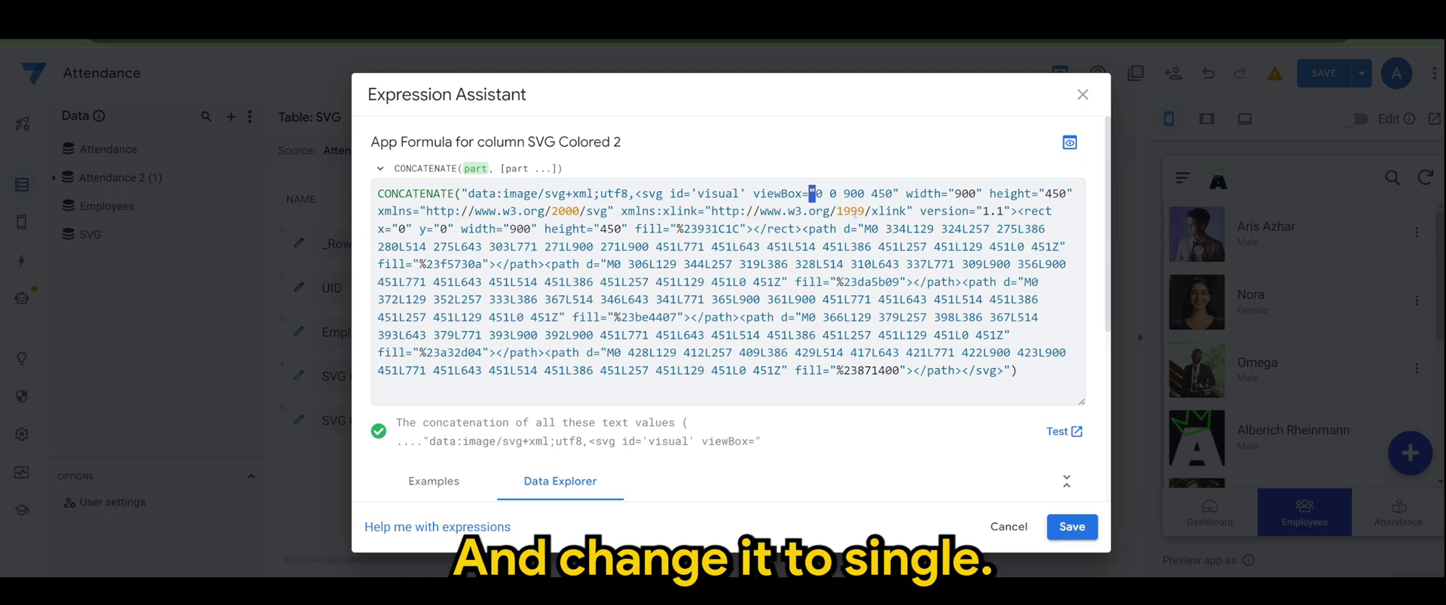
text(')
key(Right)
key(Right)
key(Right)
key(shift+Left)
text(')
key(Right)
key(Right)
key(Right)
key(shift+Left)
text(')
text(''''''')
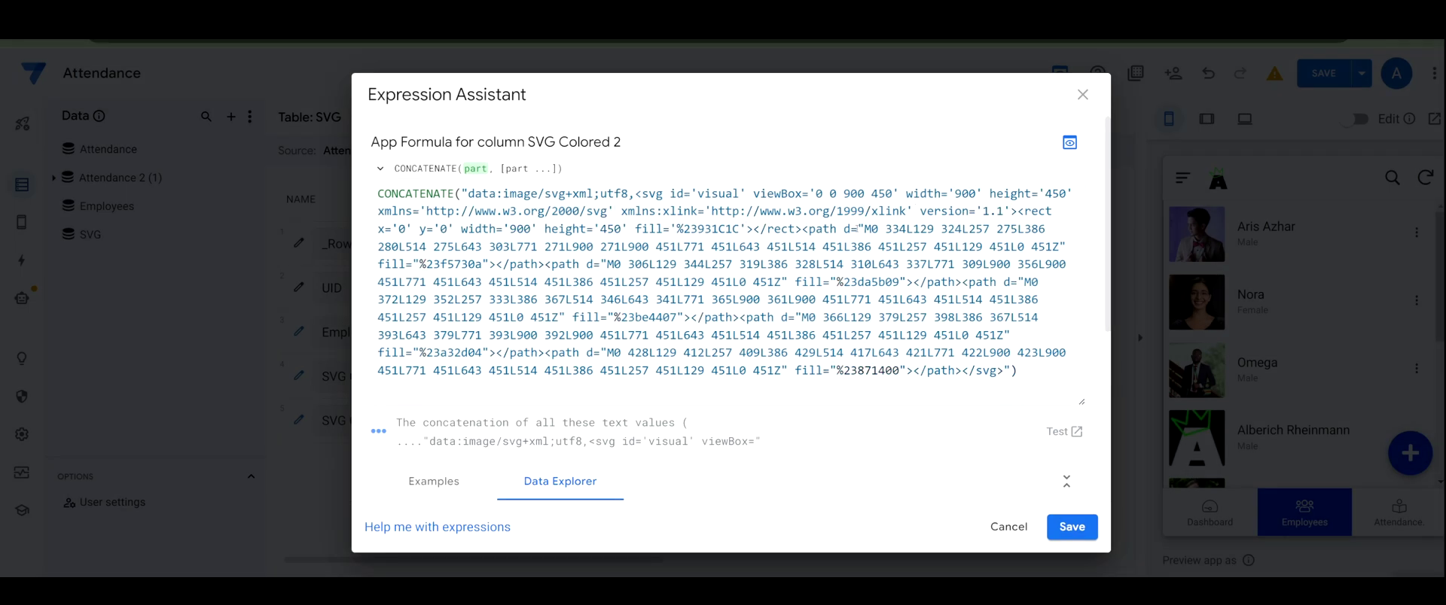
text('')
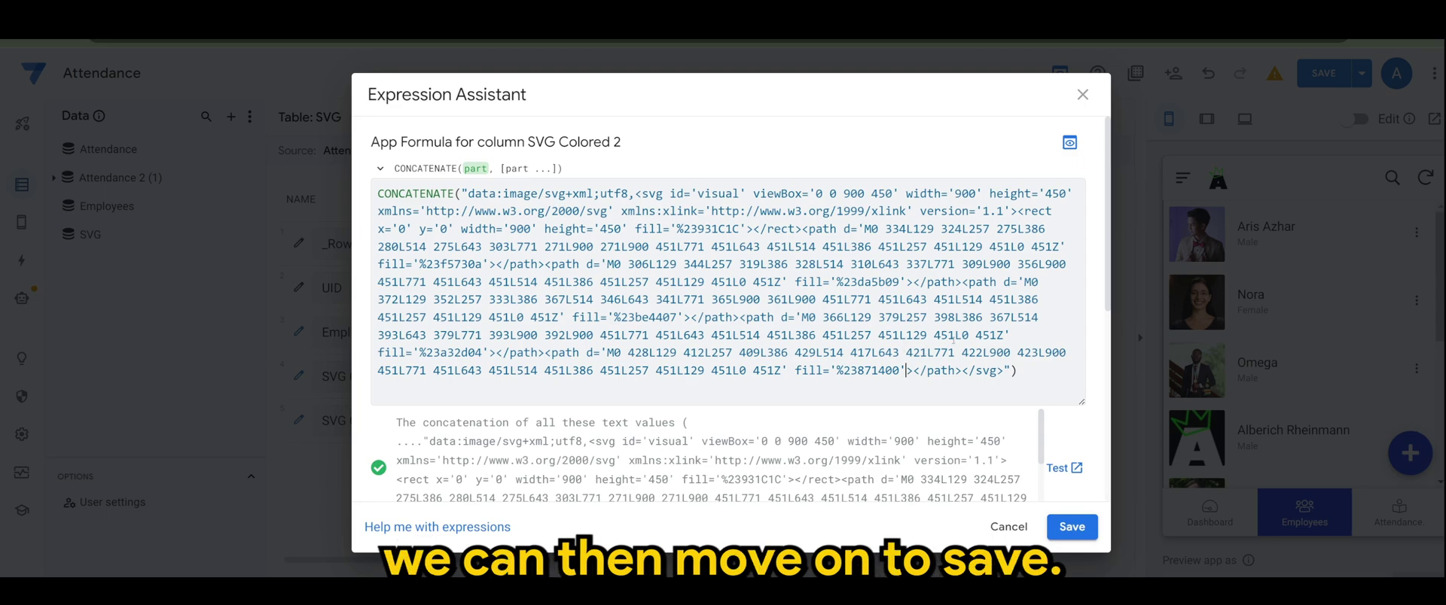
Set SVG Colored 2 to type Image, save the app, and open its SVG record in preview
click(1071, 526)
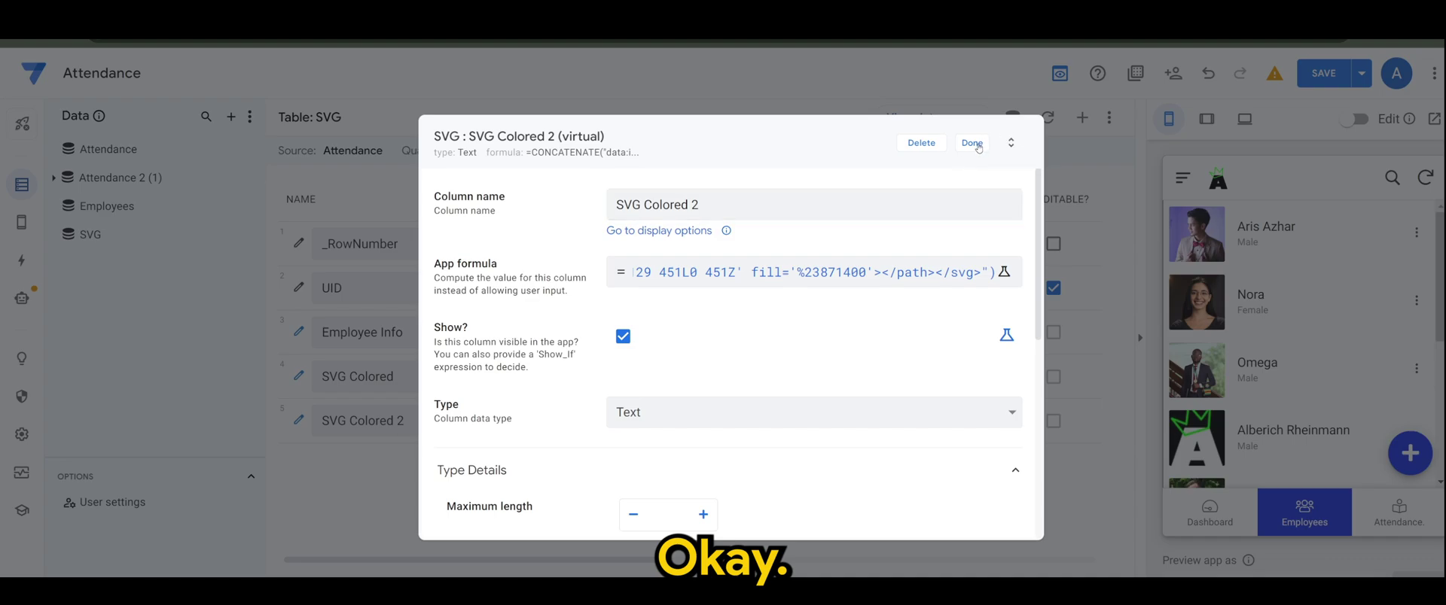
click(799, 411)
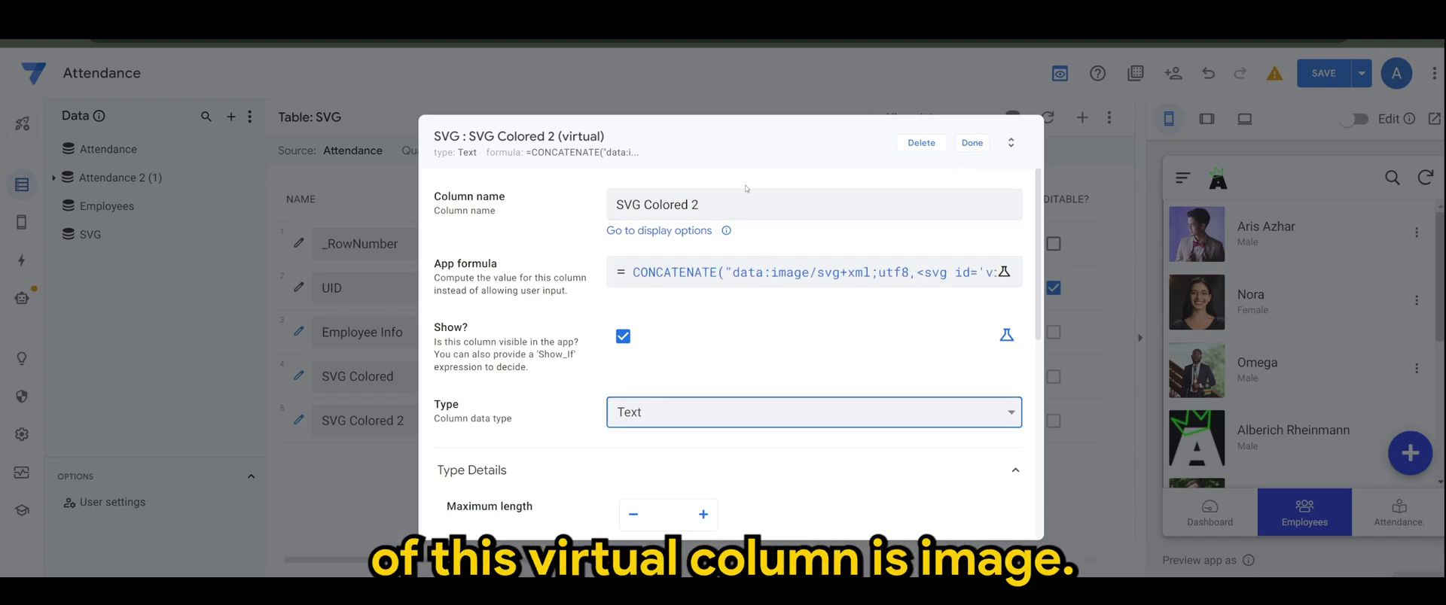
click(689, 398)
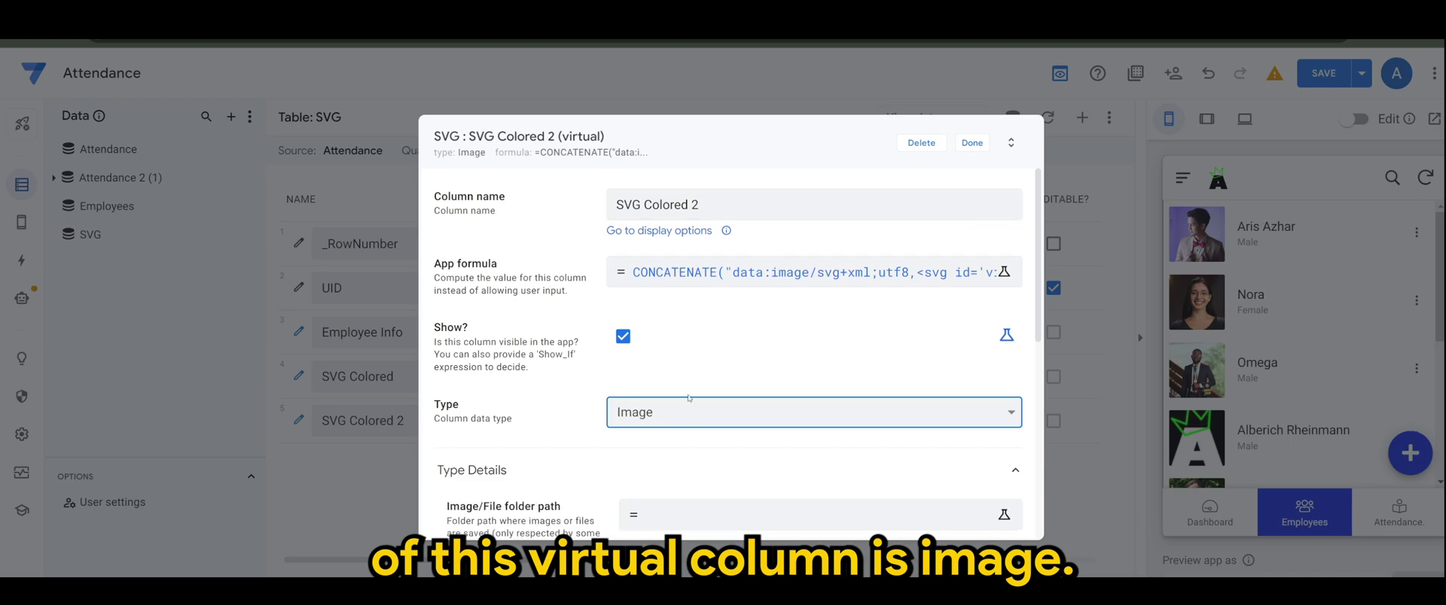
click(972, 142)
click(1323, 73)
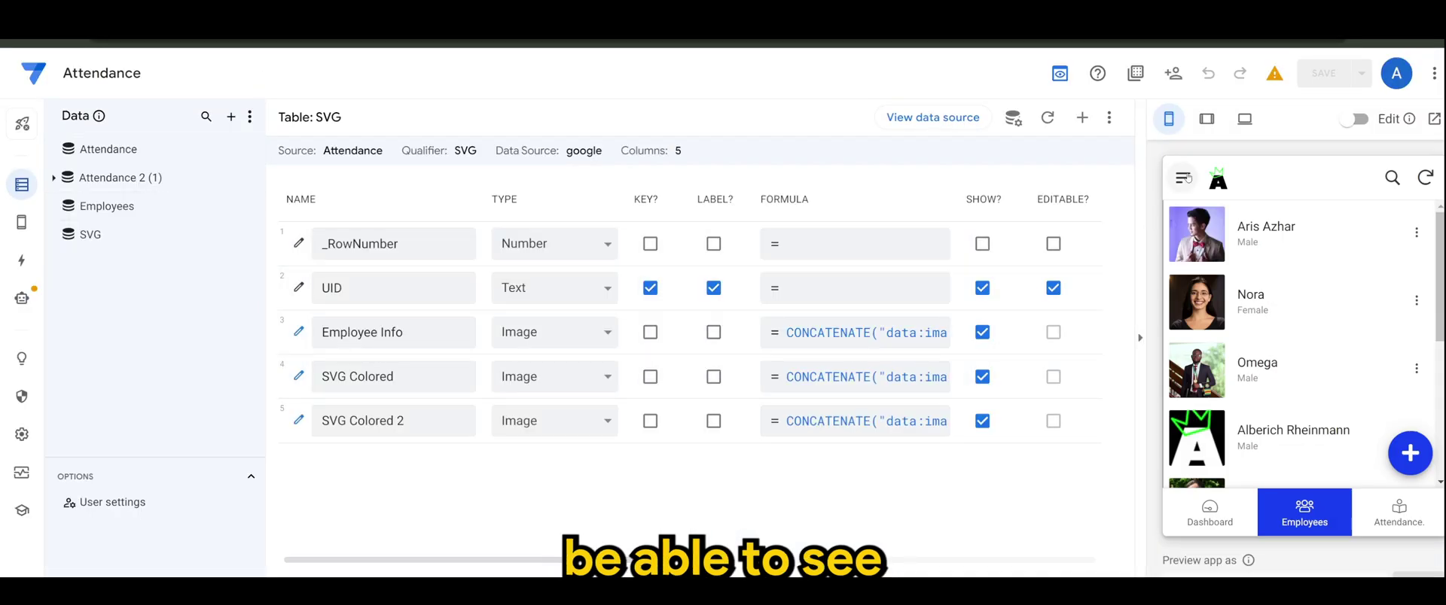
click(1184, 179)
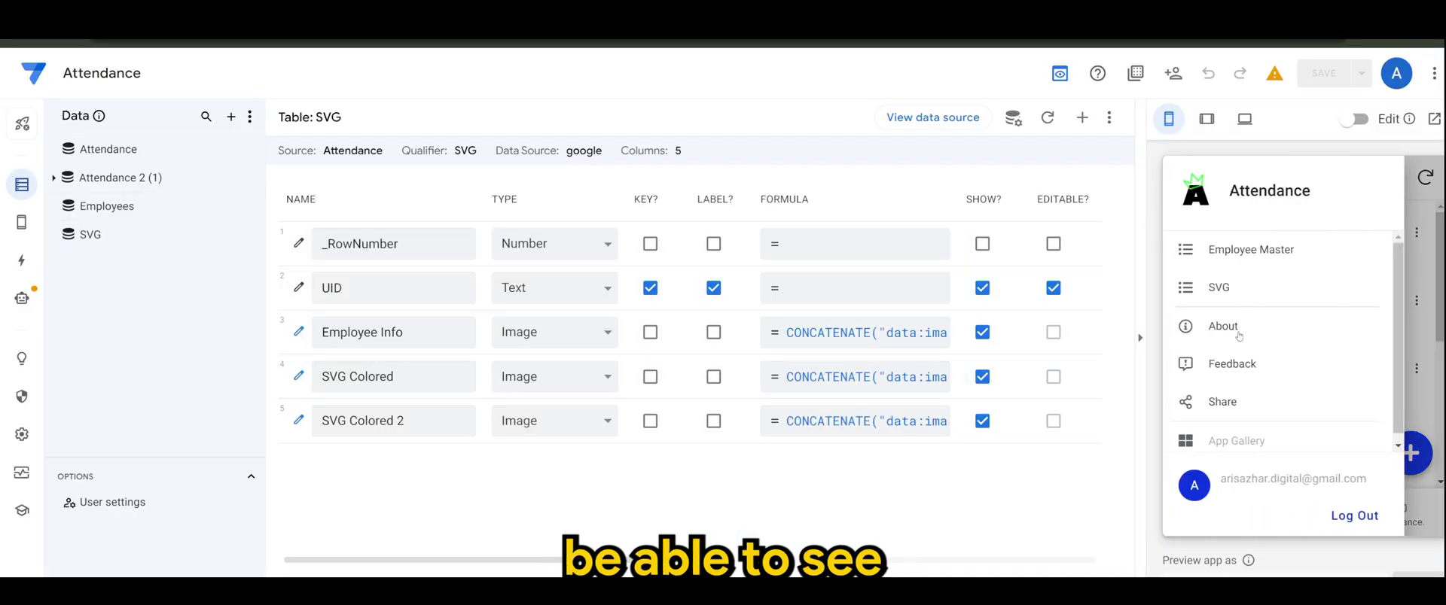
click(1409, 453)
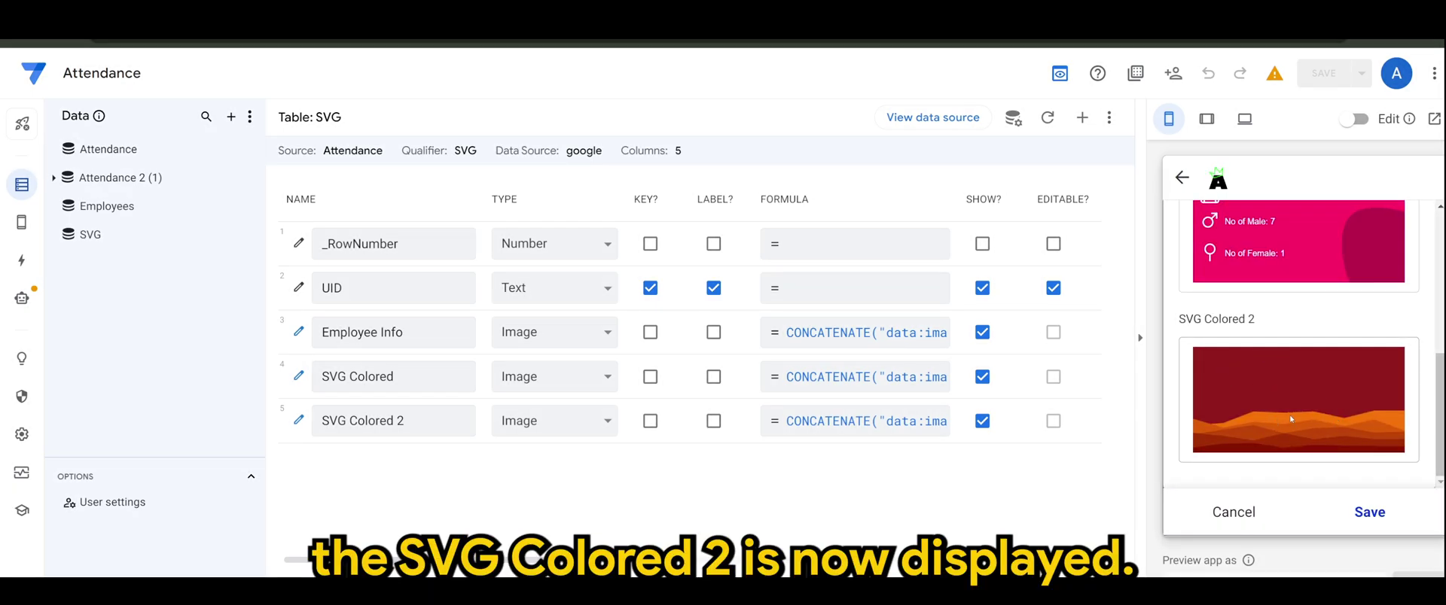
Add SVG Colored 2 to the SVG view's column order, save the app, and view the Dashboard
click(22, 222)
click(91, 332)
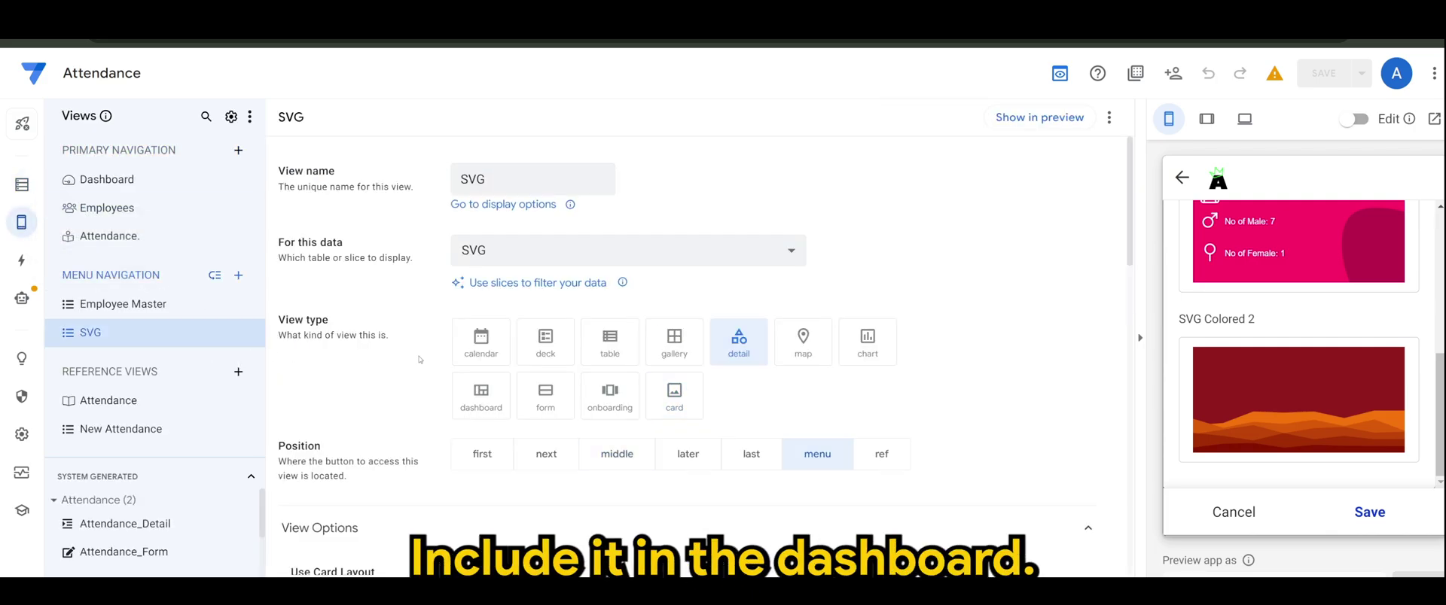
scroll(565, 373, down, 5)
click(488, 464)
click(531, 519)
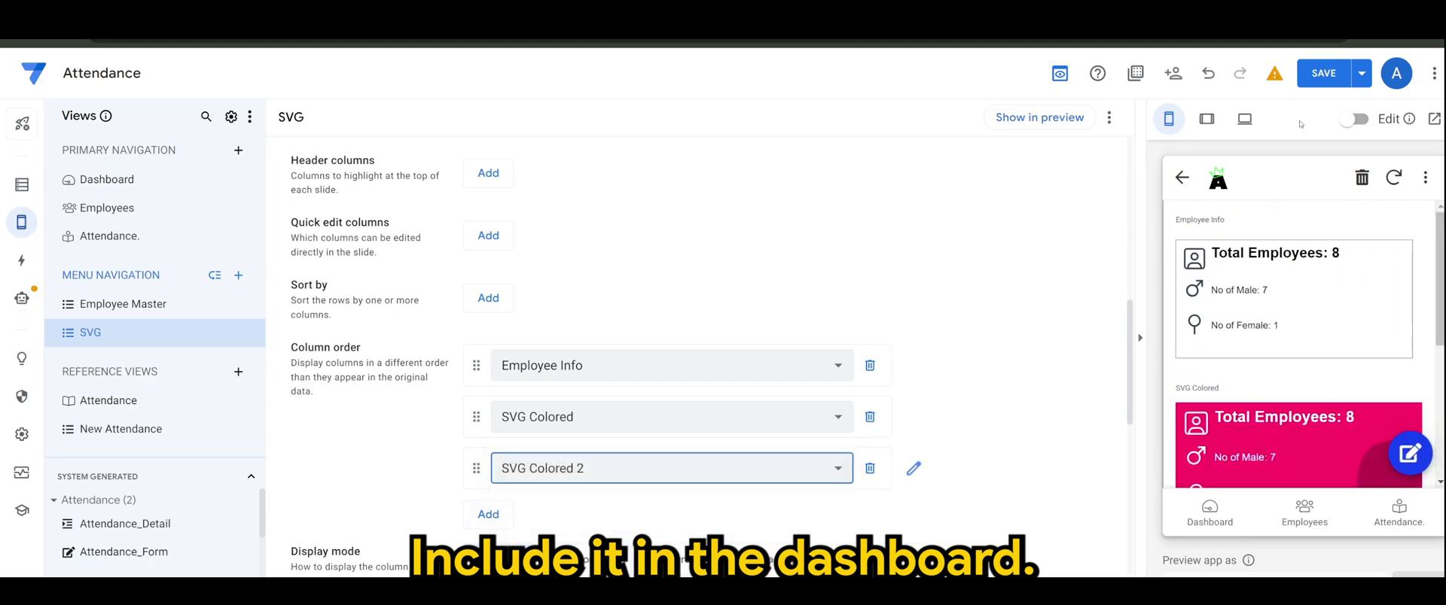
click(1322, 73)
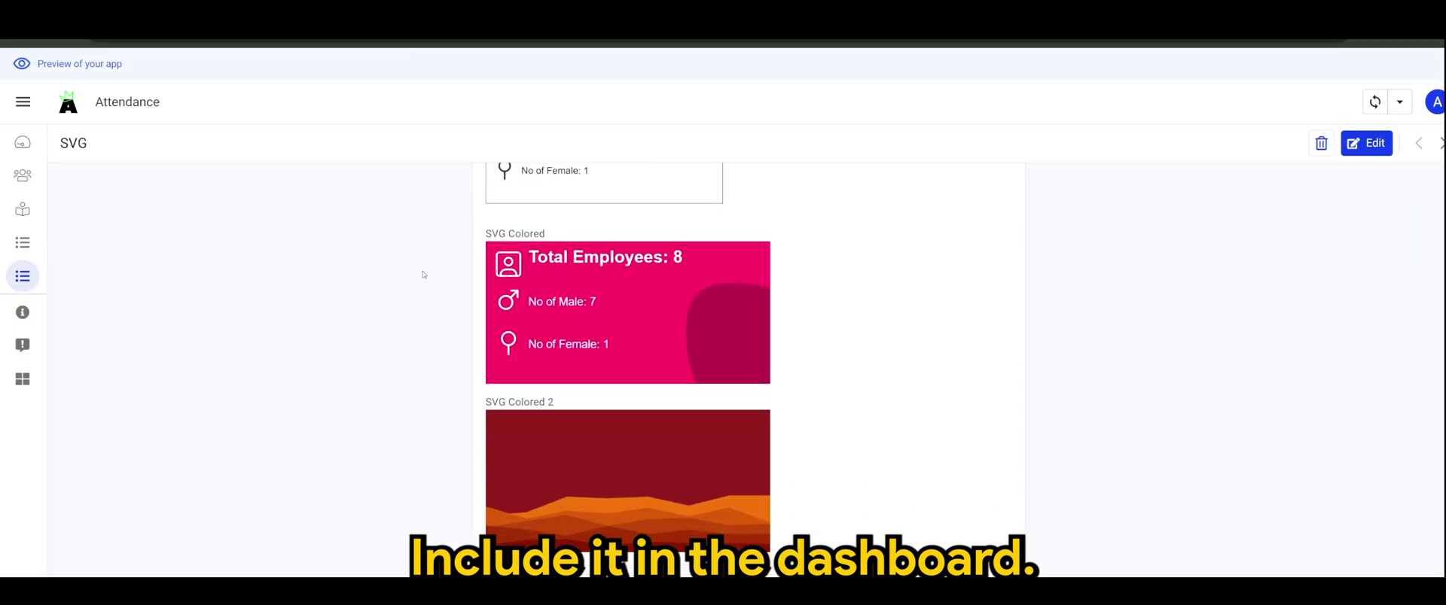
scroll(520, 384, down, 2)
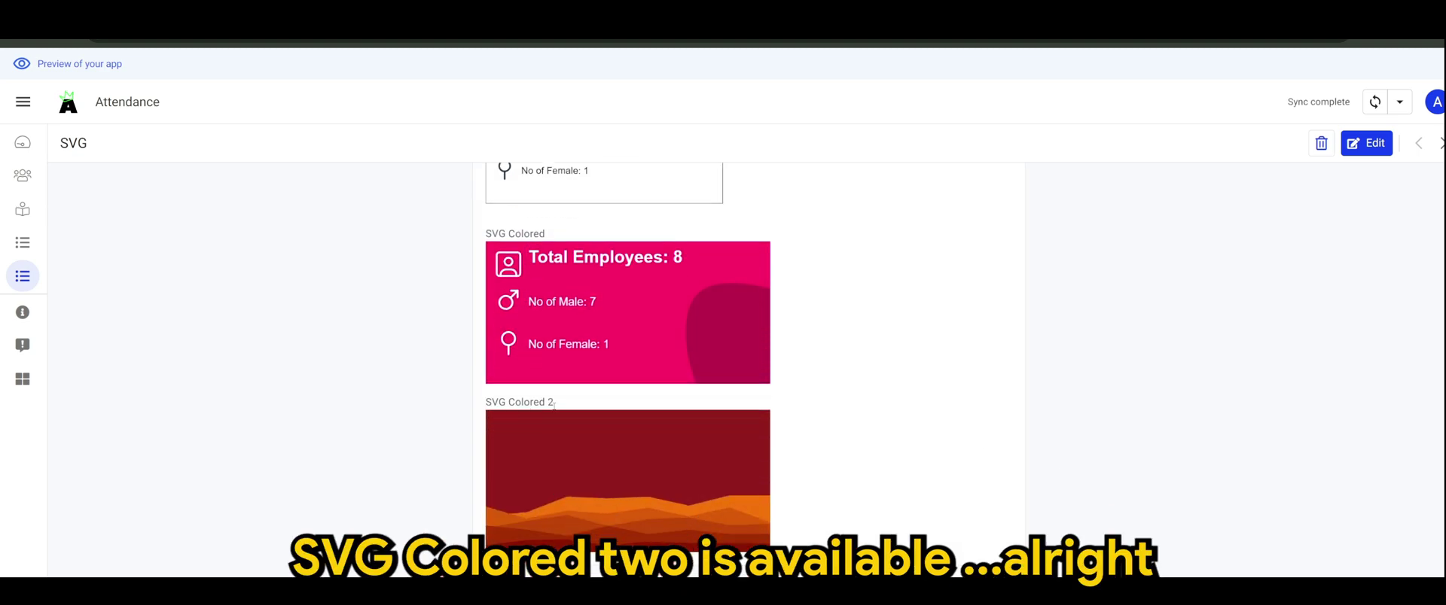
scroll(592, 481, up, 2)
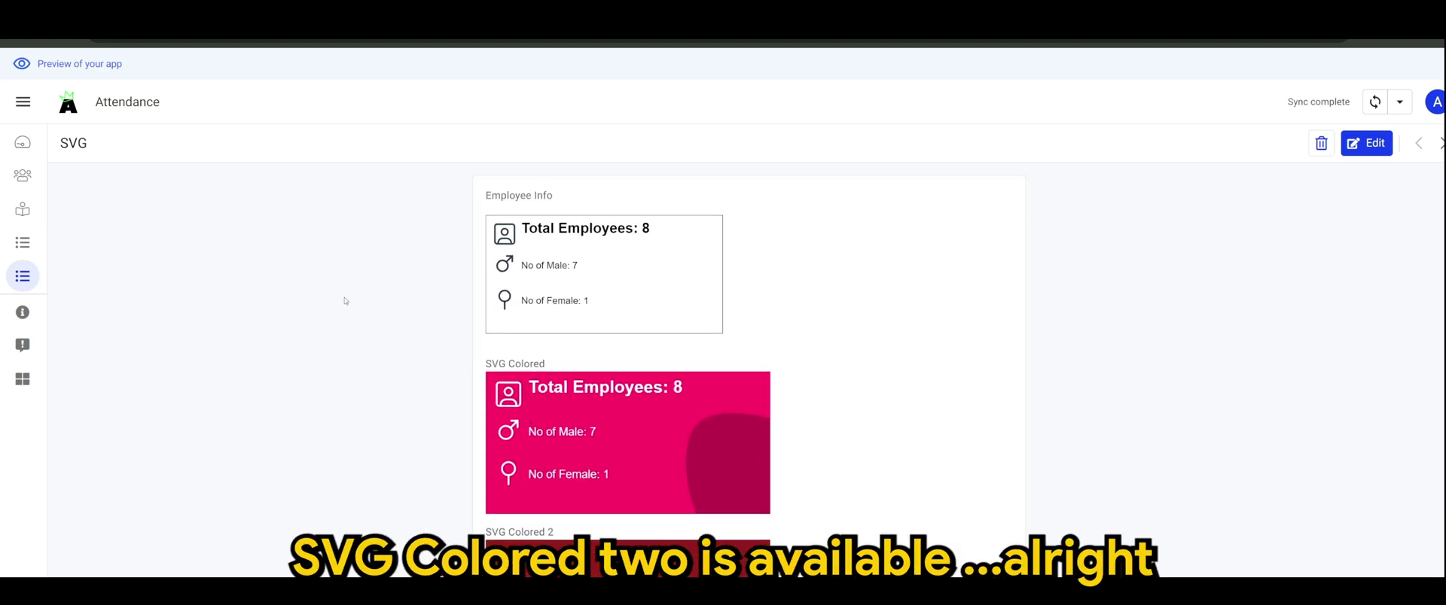
click(23, 142)
scroll(254, 493, up, 2)
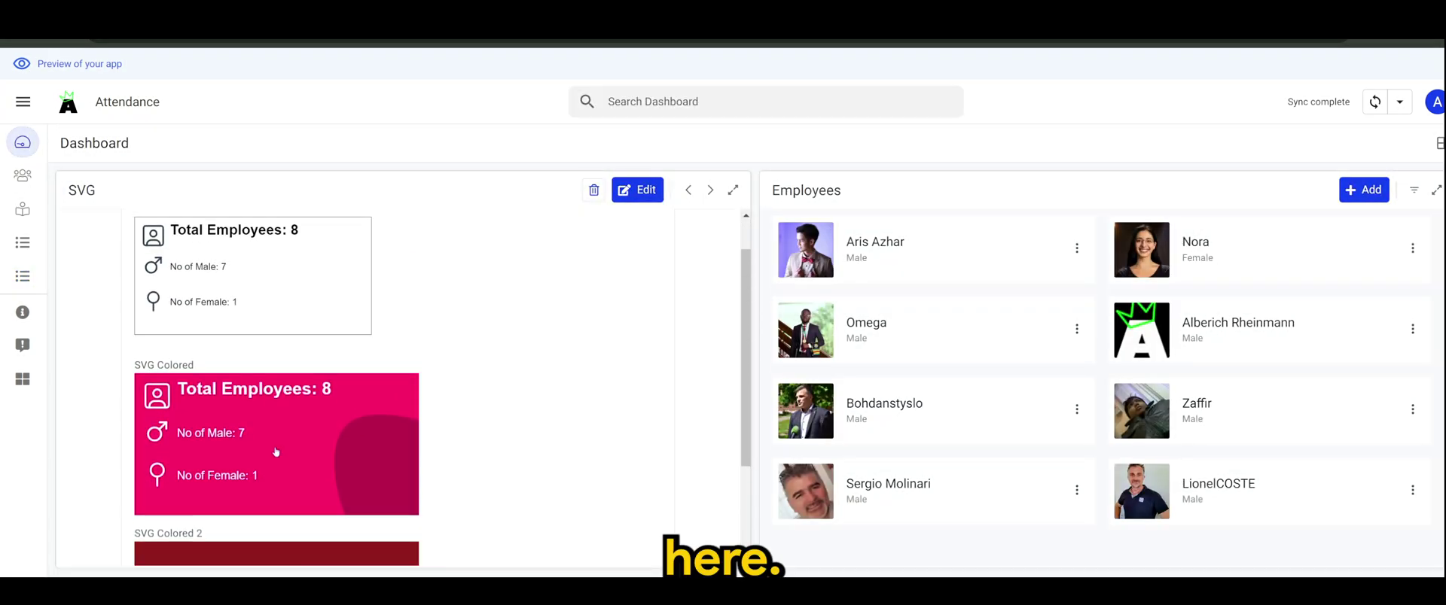
scroll(253, 493, down, 2)
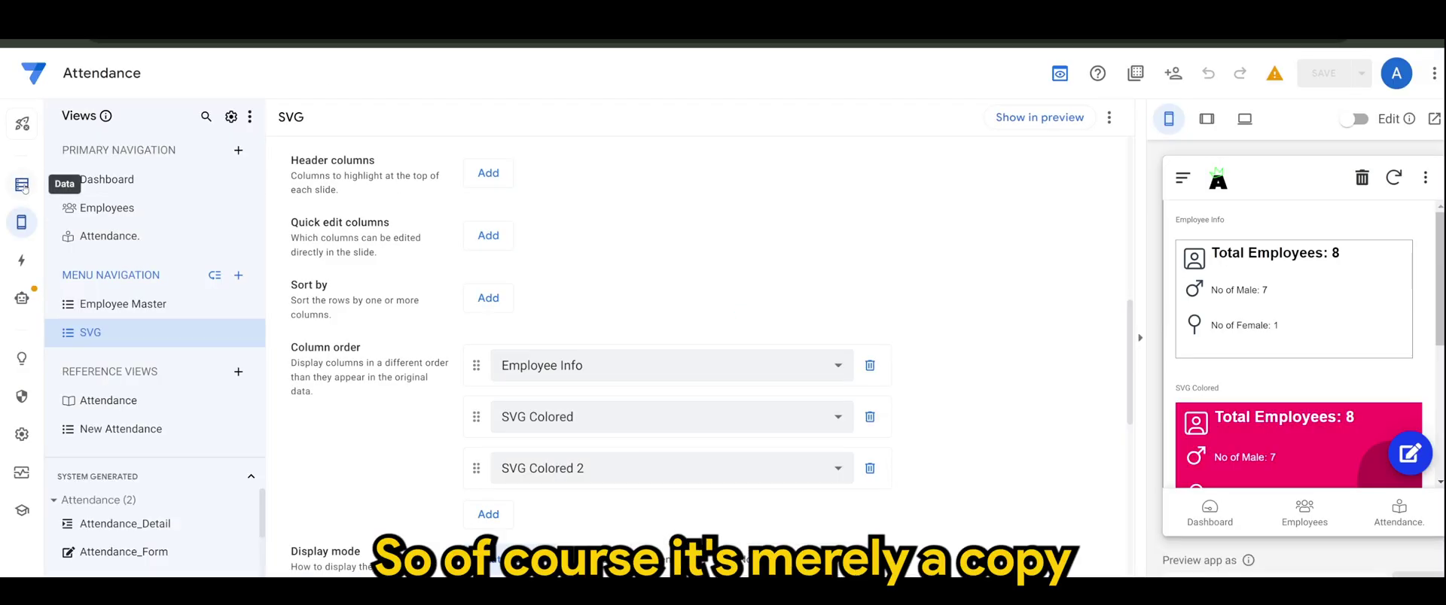
Open the Employee Info column's formula with the editor enlarged to show every line
click(21, 183)
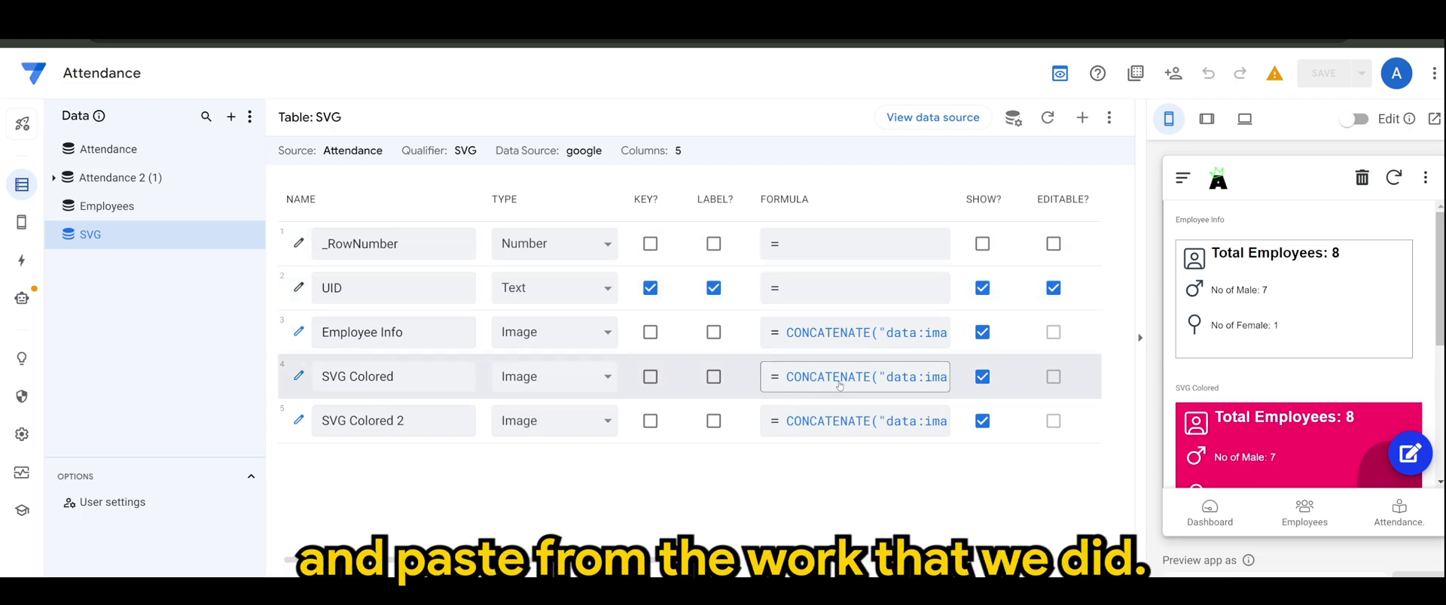
click(841, 333)
drag(1080, 241, 1072, 523)
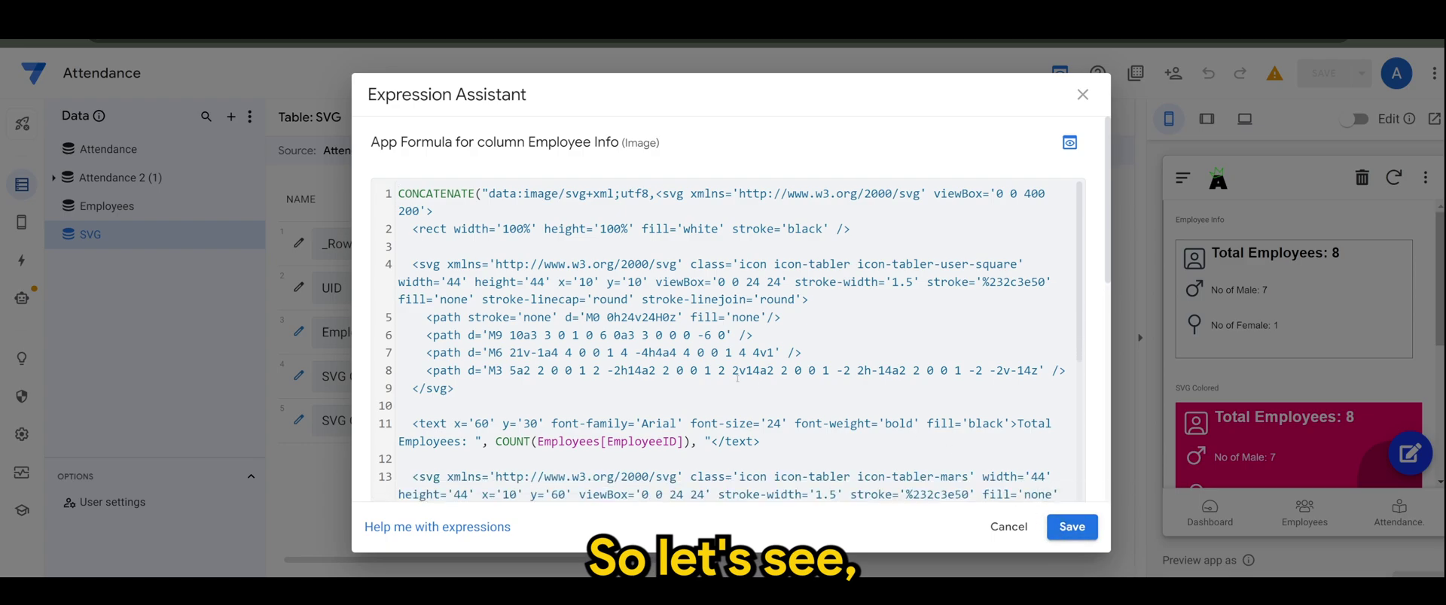
drag(412, 228, 850, 228)
click(475, 282)
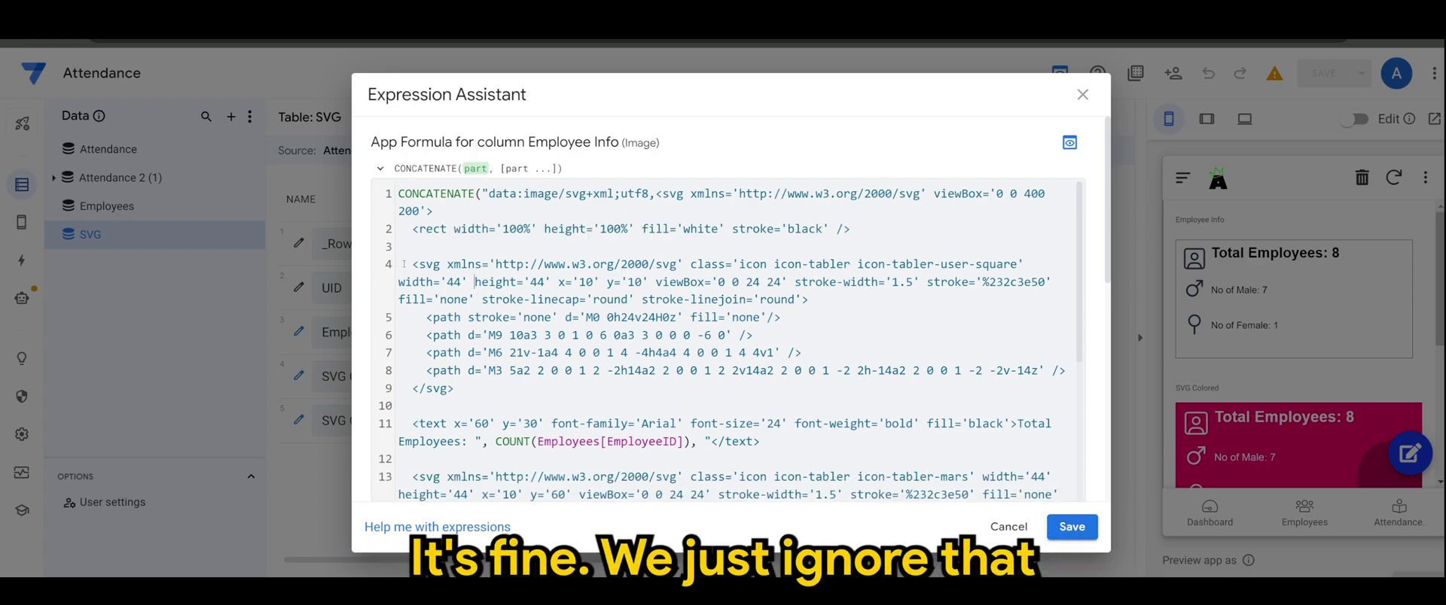
Select the male and female icon and count text markup, then close the formula
key(shift+Right)
key(shift+Right)
key(shift+Right)
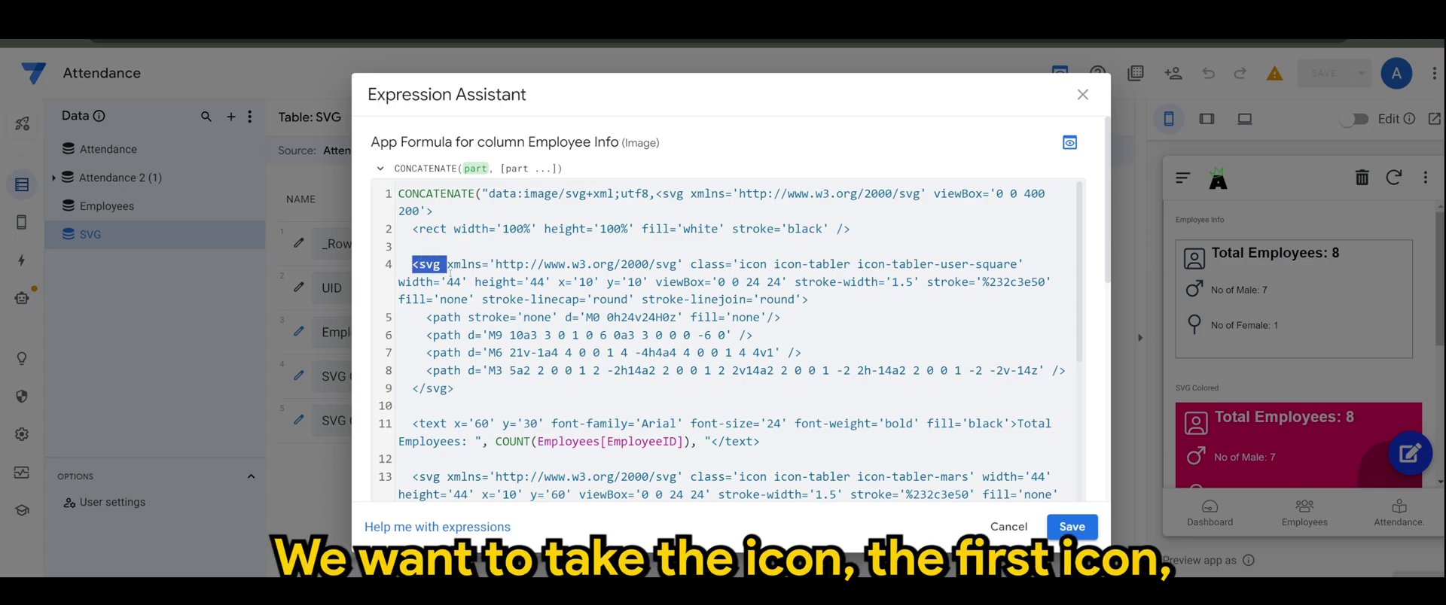
key(shift+Down)
key(shift+Right)
key(shift+Right)
key(shift+Right)
key(shift+Down)
key(shift+Down)
key(shift+Down)
key(shift+Down)
key(shift+End)
key(shift+Down)
key(shift+Down)
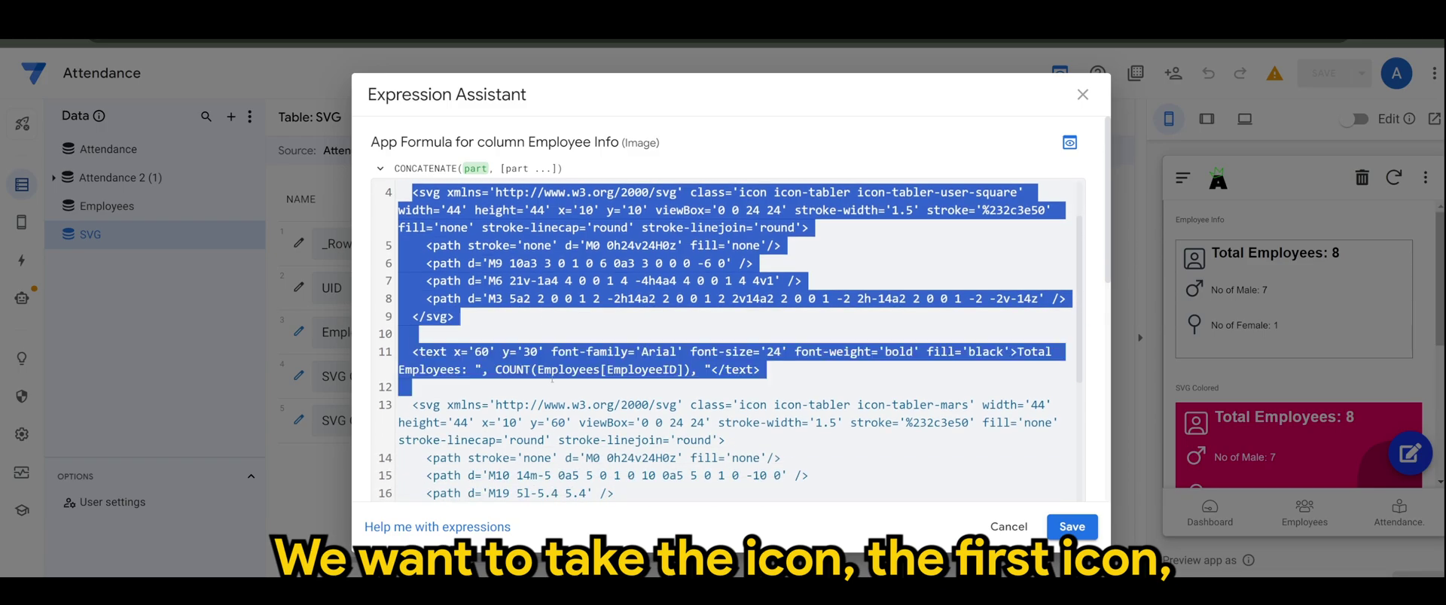
key(shift+End)
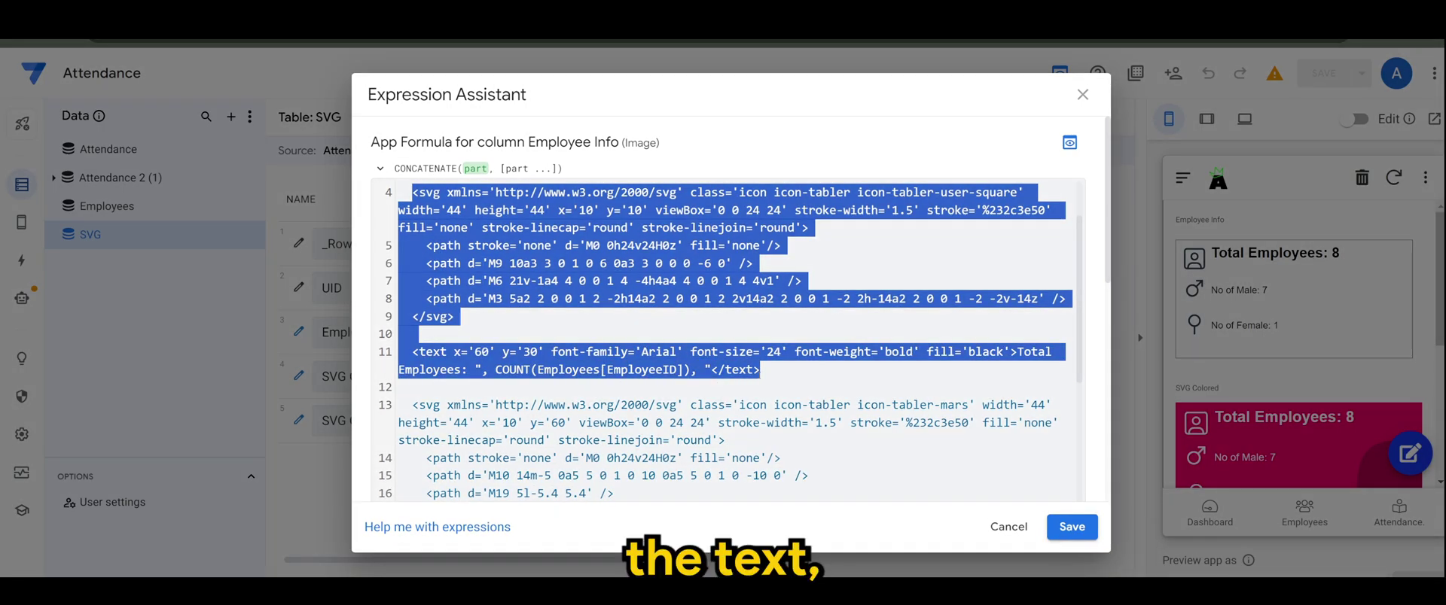
key(shift+Down)
key(shift+Down)
key(shift+Down)
key(shift+Down)
key(shift+Down)
key(shift+Down)
key(shift+End)
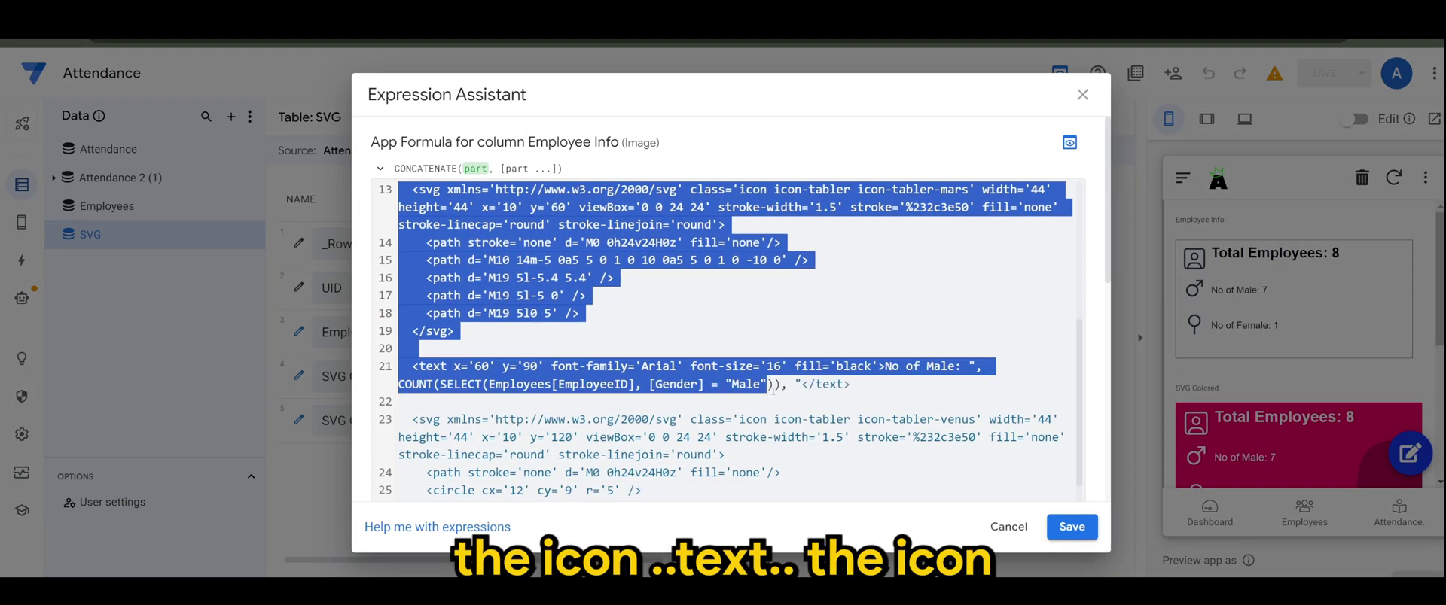
mouse_move(779, 386)
mouse_down()
mouse_move(778, 456)
mouse_move(878, 418)
mouse_up()
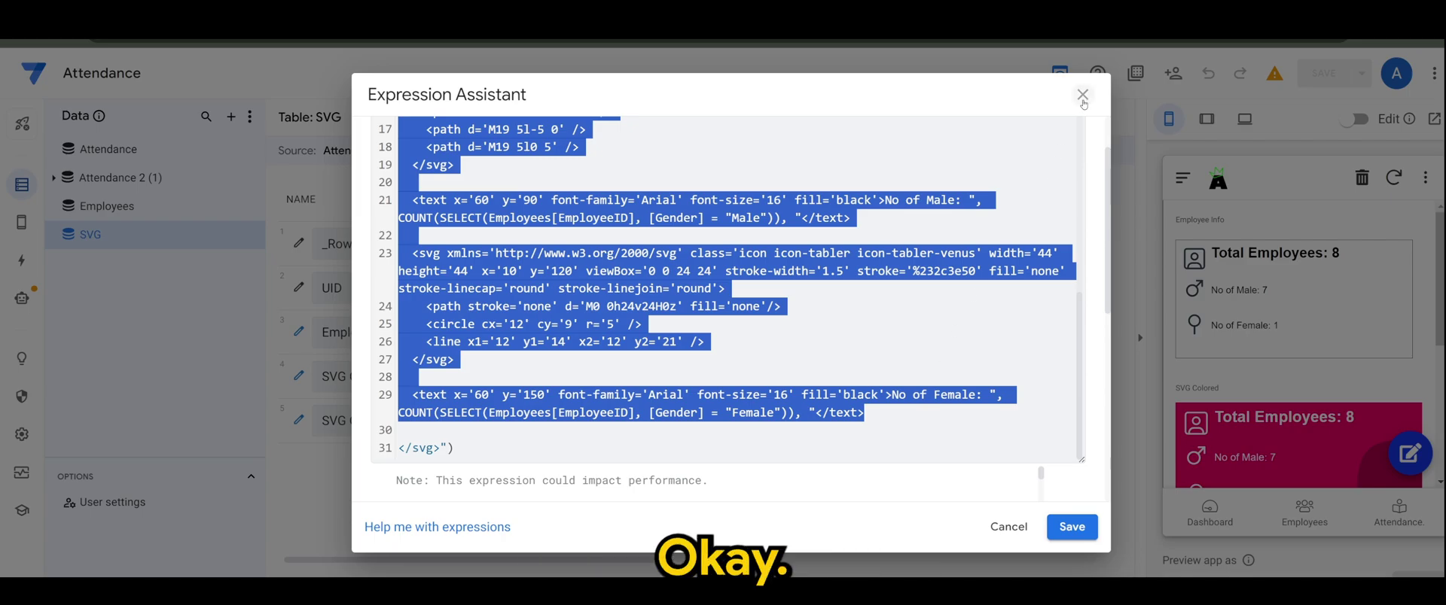
key(Escape)
Open the enlarged SVG Colored 2 formula and add blank lines before the closing svg tag
click(855, 420)
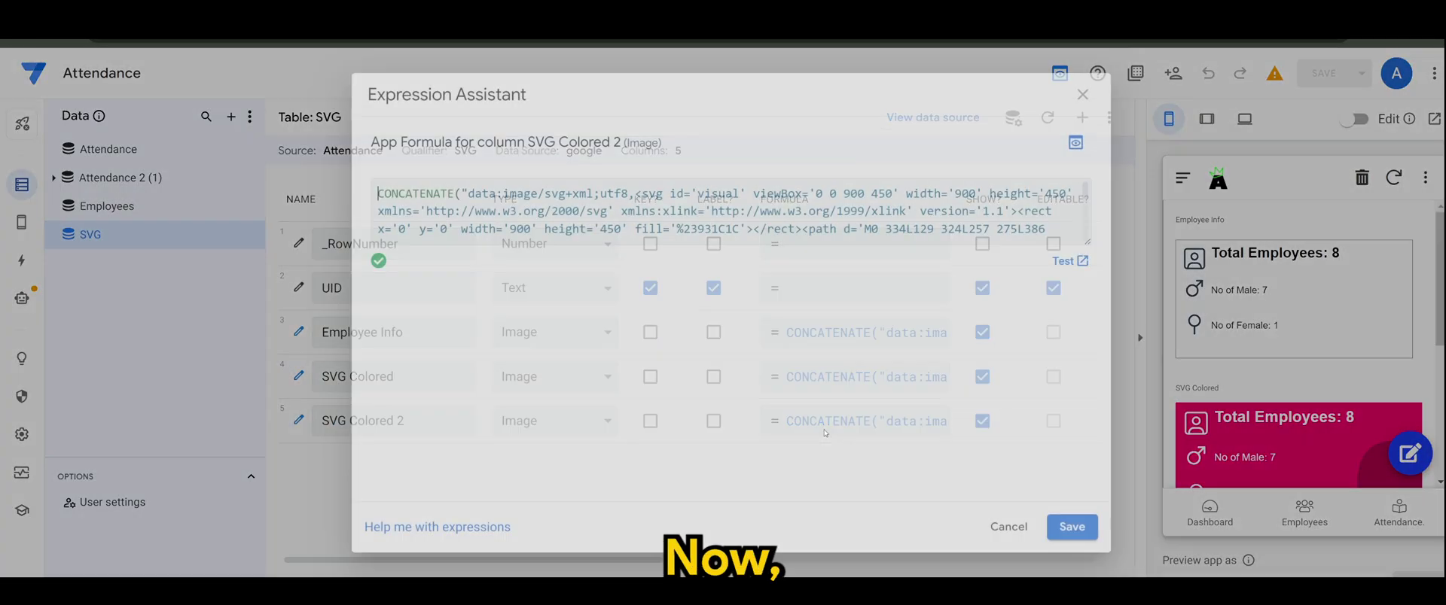
drag(1080, 275, 1022, 472)
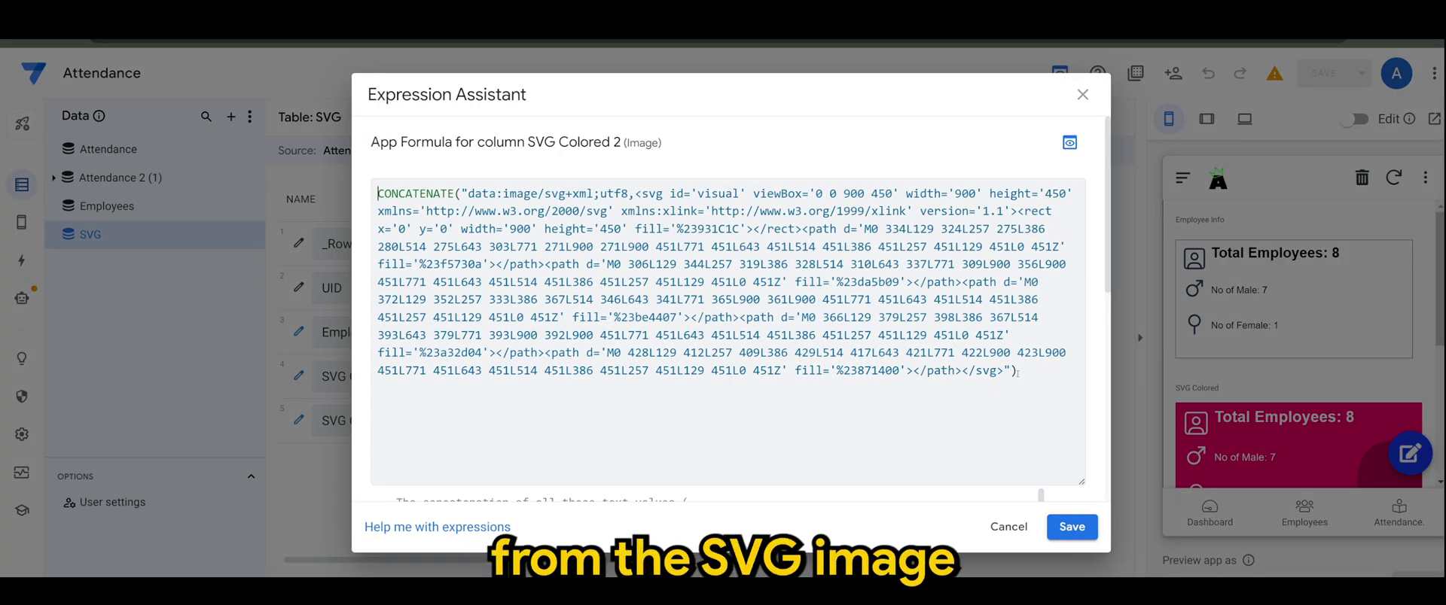
drag(1017, 371, 378, 194)
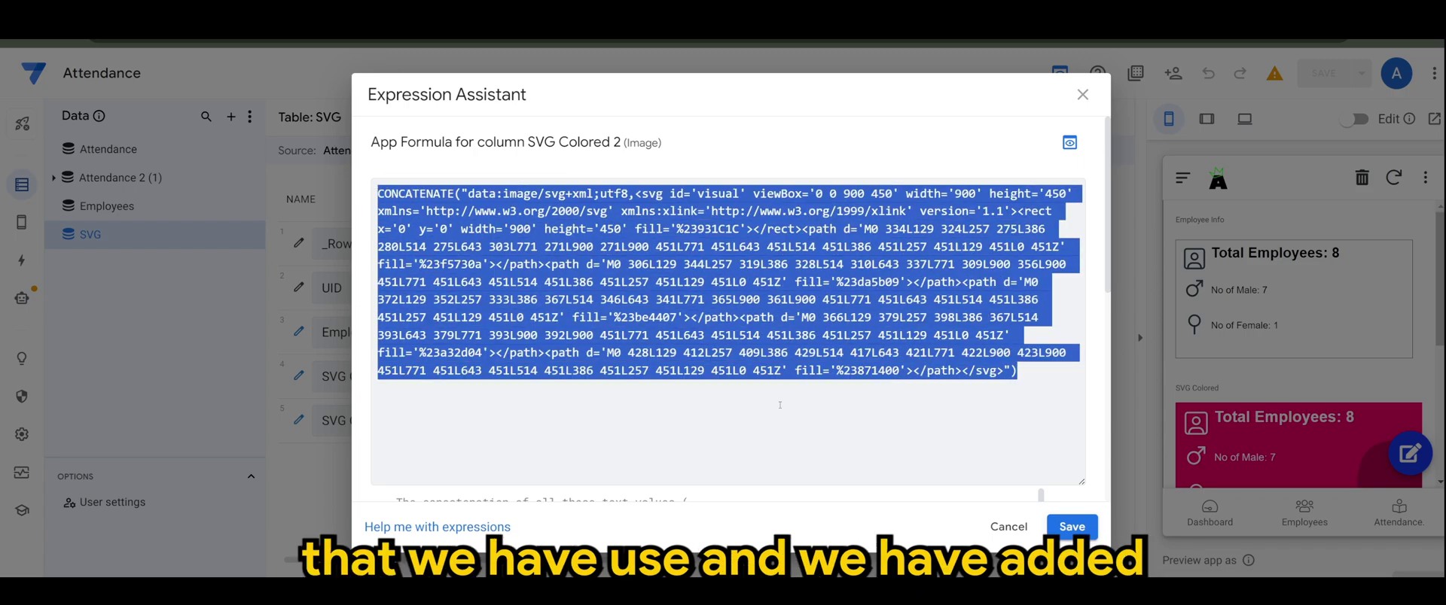
click(860, 425)
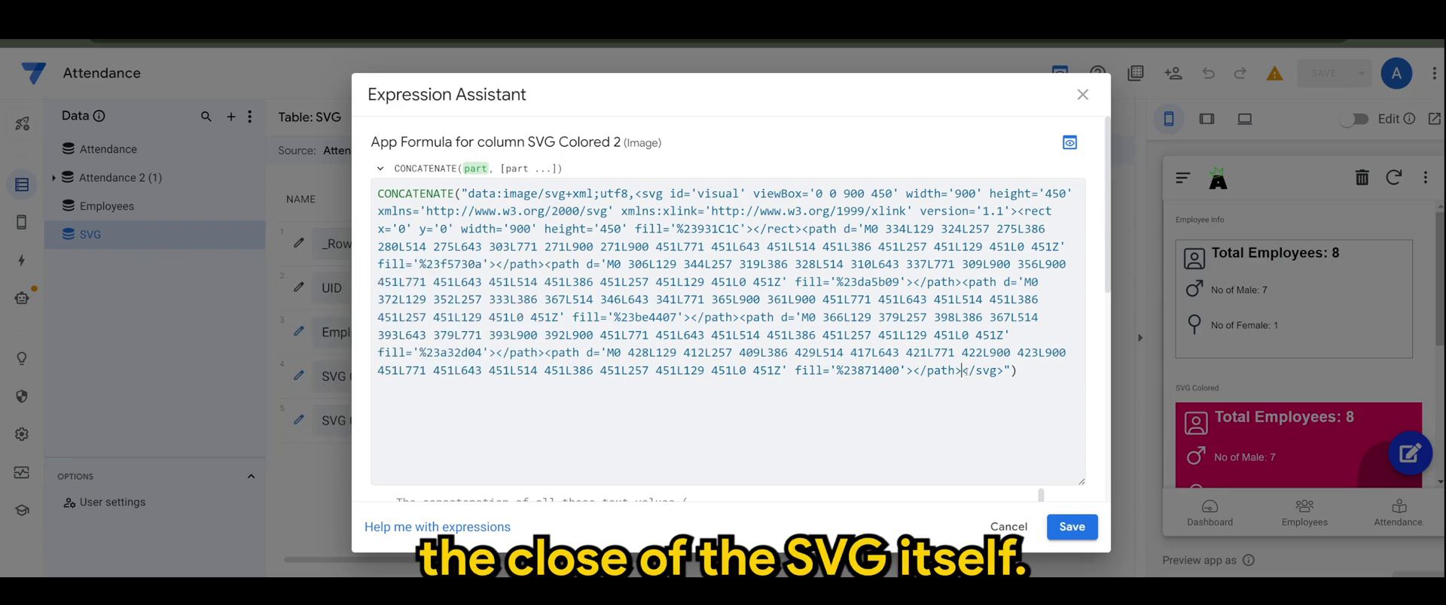
key(Return)
key(Return)
key(Return)
key(Return)
key(Return)
key(Return)
key(Return)
key(Return)
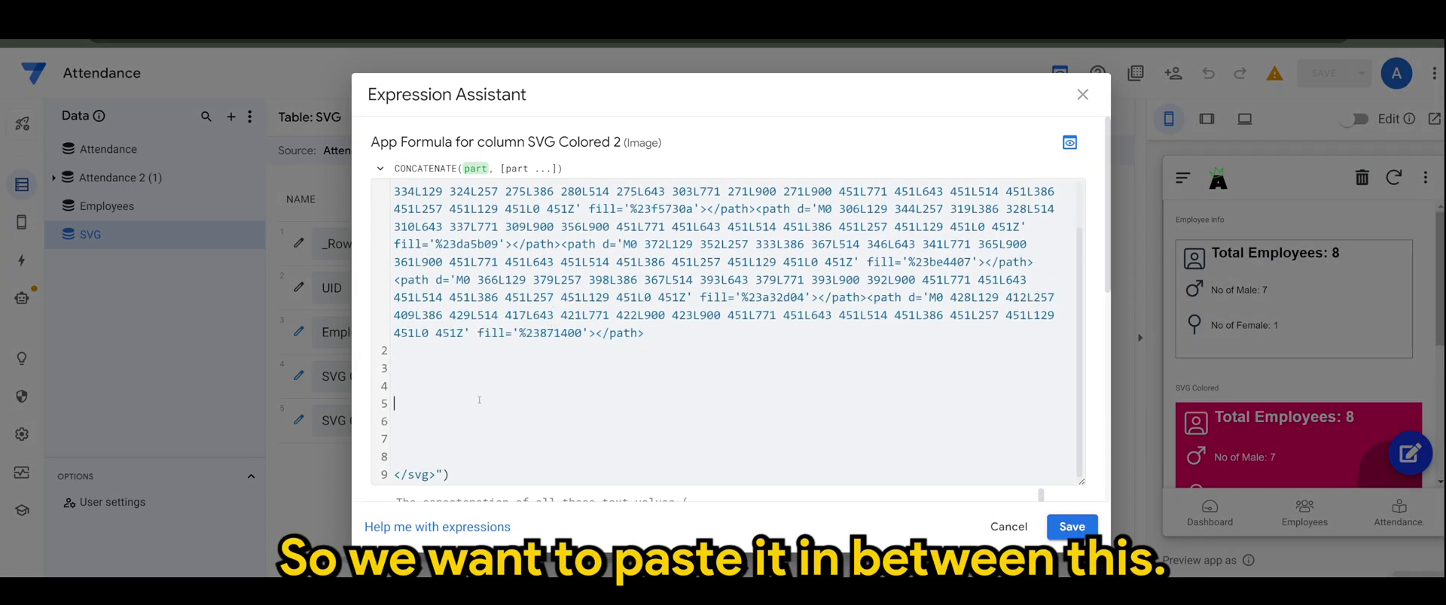
scroll(723, 339, down, 3)
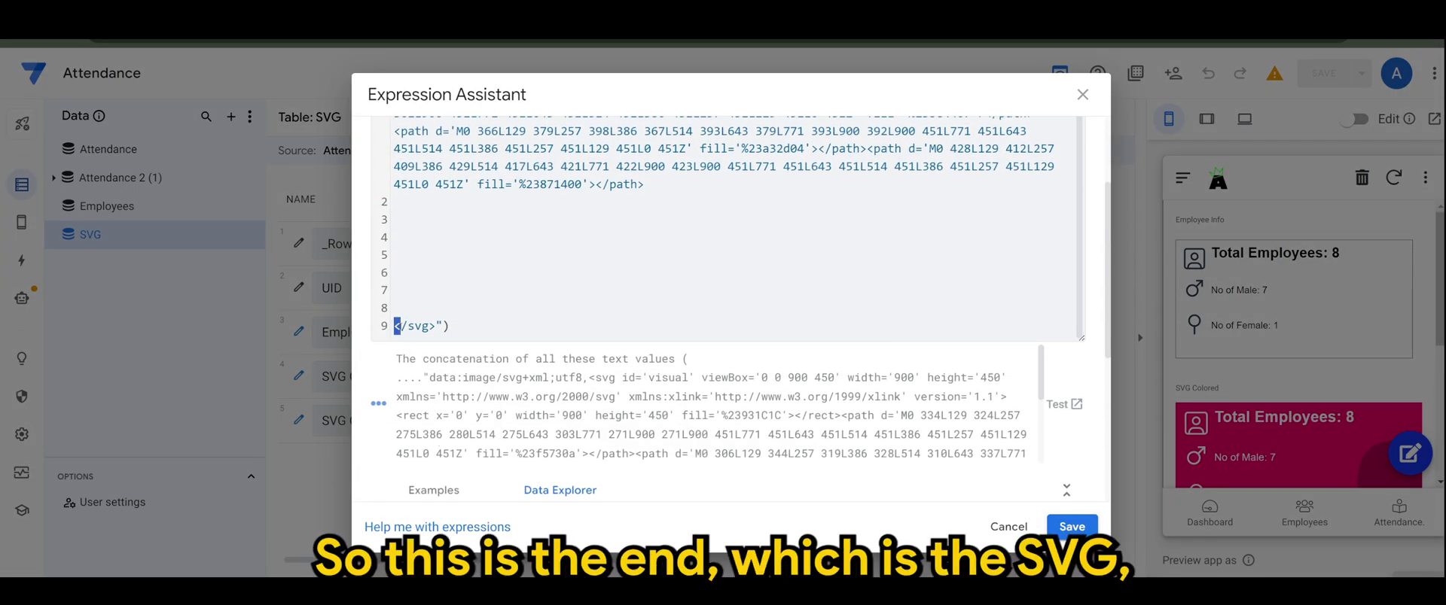
Paste the icon and count markup before </svg>"), then save the formula and app
drag(396, 326, 453, 326)
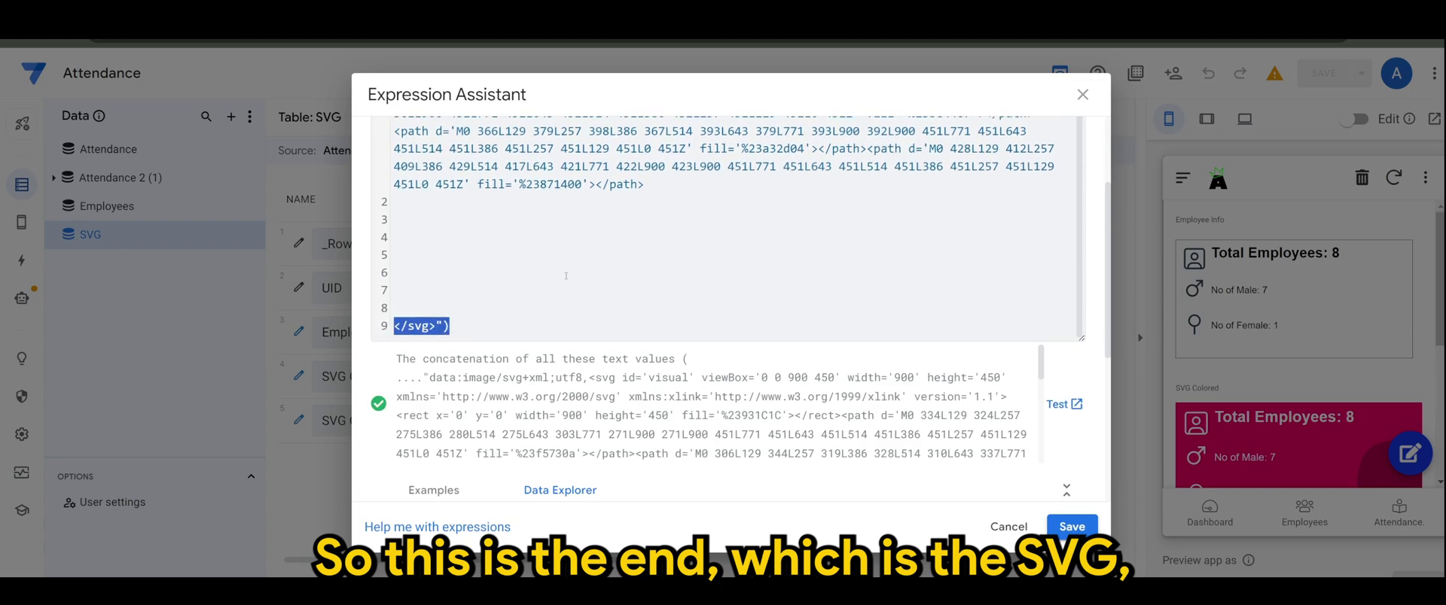
scroll(723, 282, up, 5)
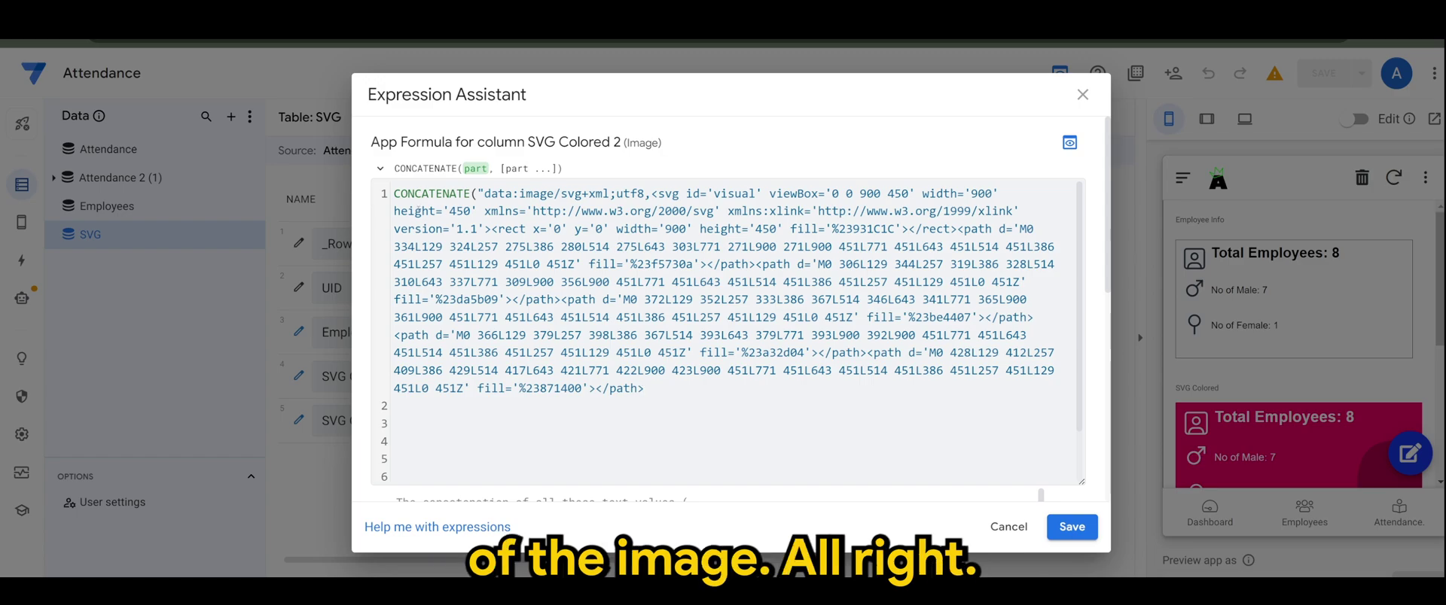
scroll(609, 326, down, 2)
click(422, 364)
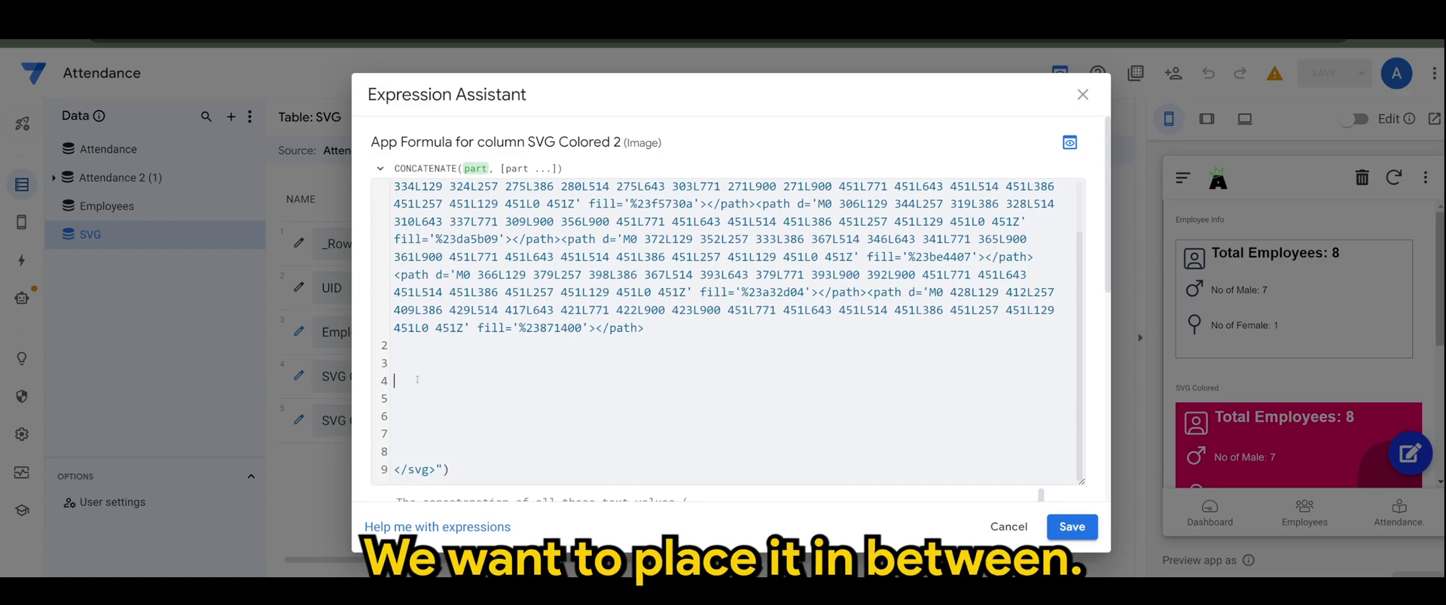
key(ctrl+v)
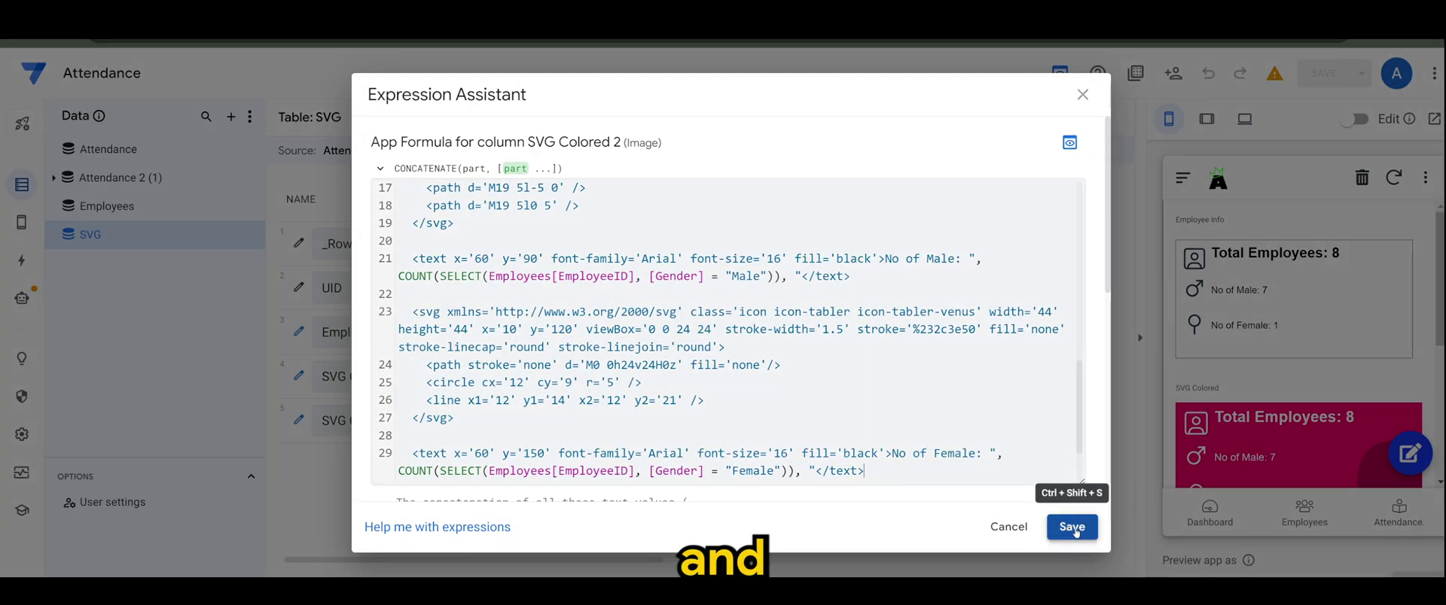
scroll(984, 425, down, 5)
scroll(984, 425, down, 5)
click(1070, 527)
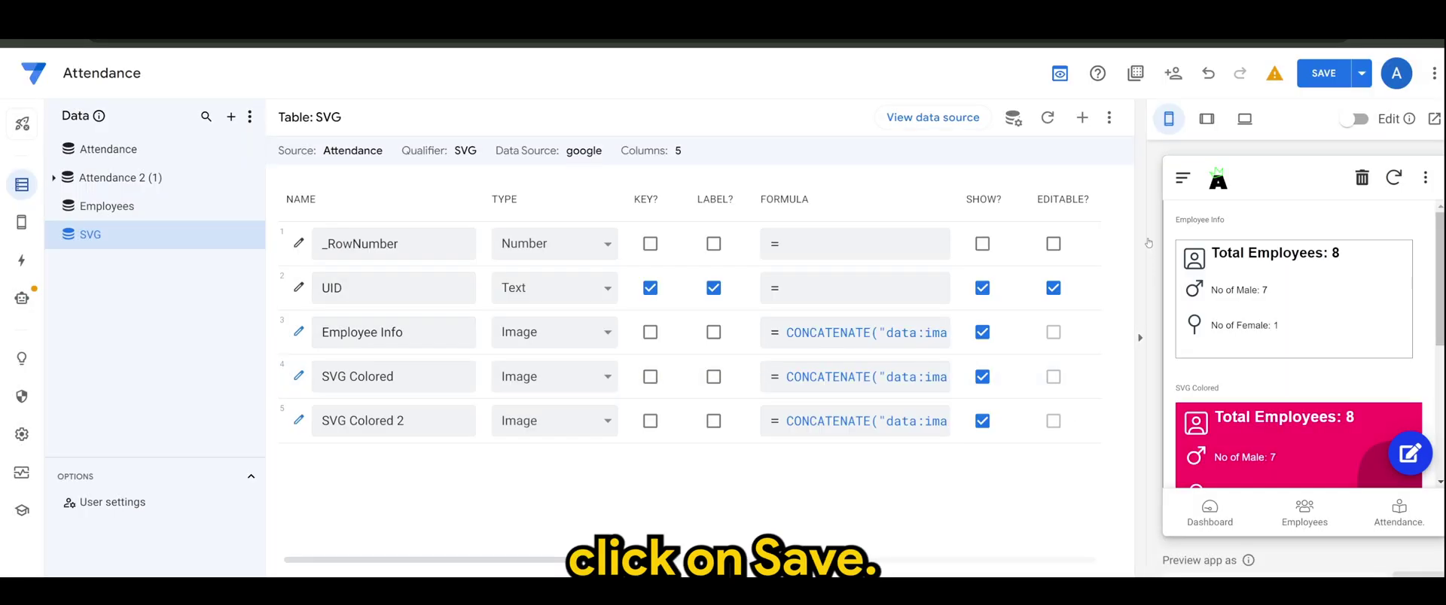
click(1325, 72)
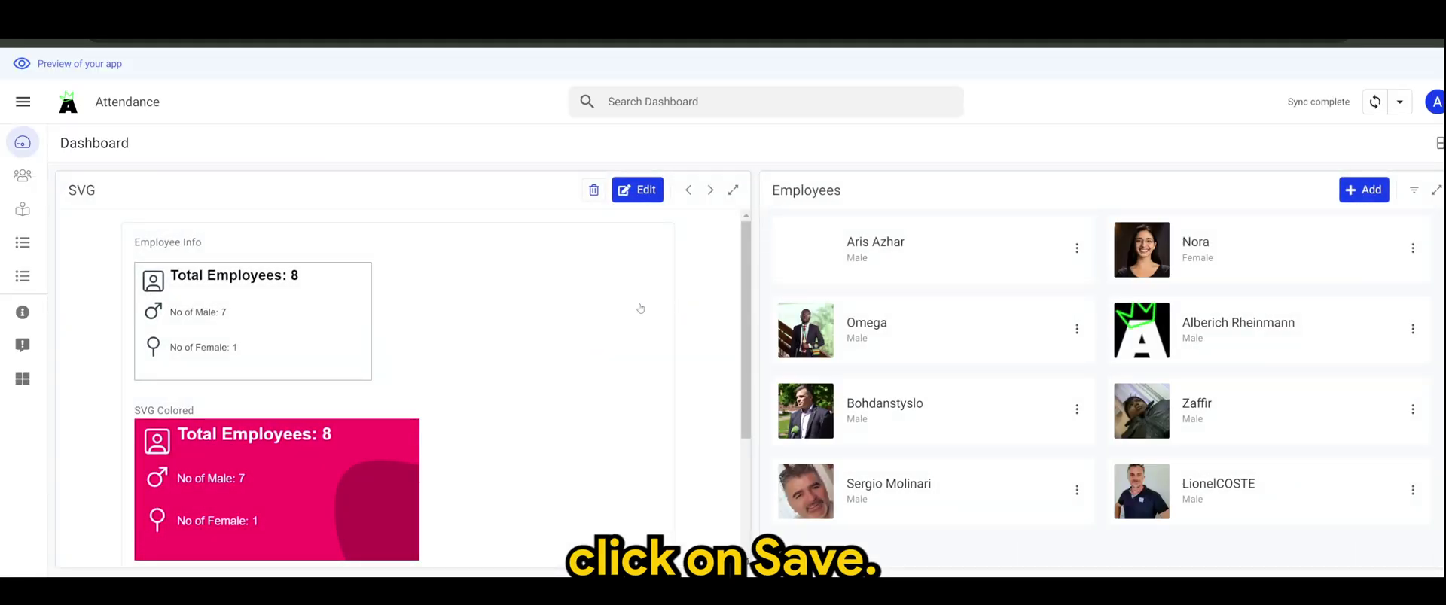
scroll(594, 312, down, 3)
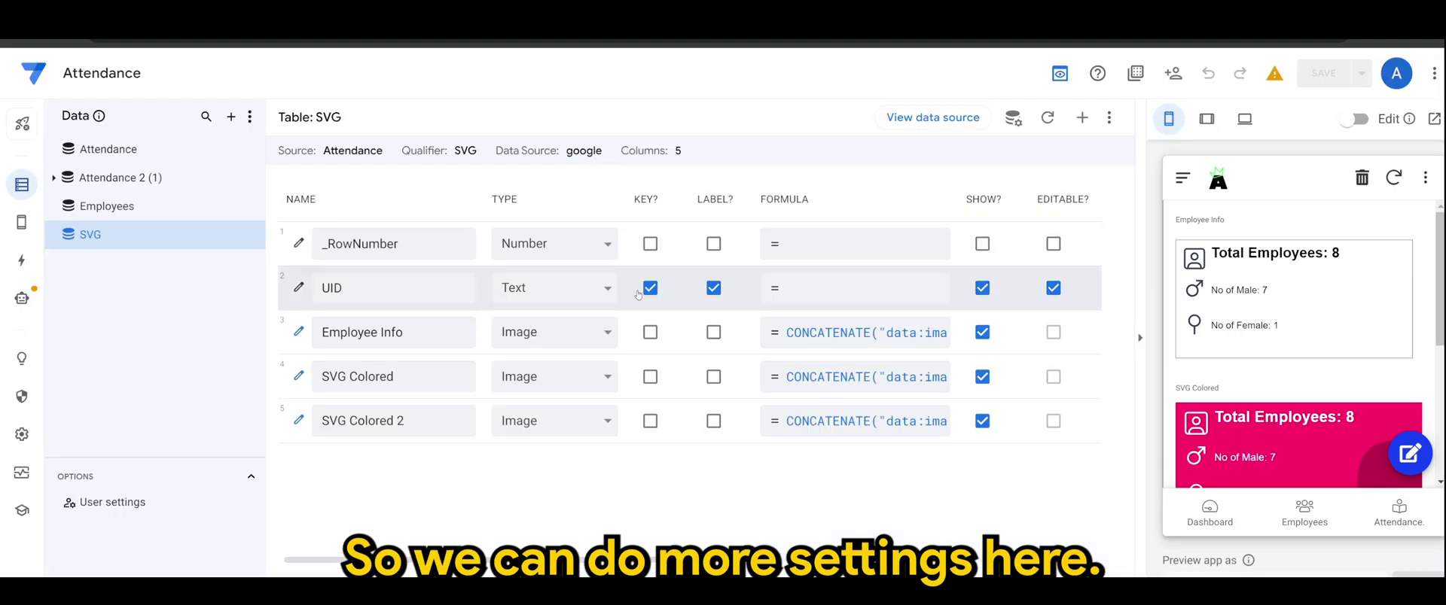
Change the viewBox from '0 0 900 450' to '0 0 400 200' and save the formula
click(829, 427)
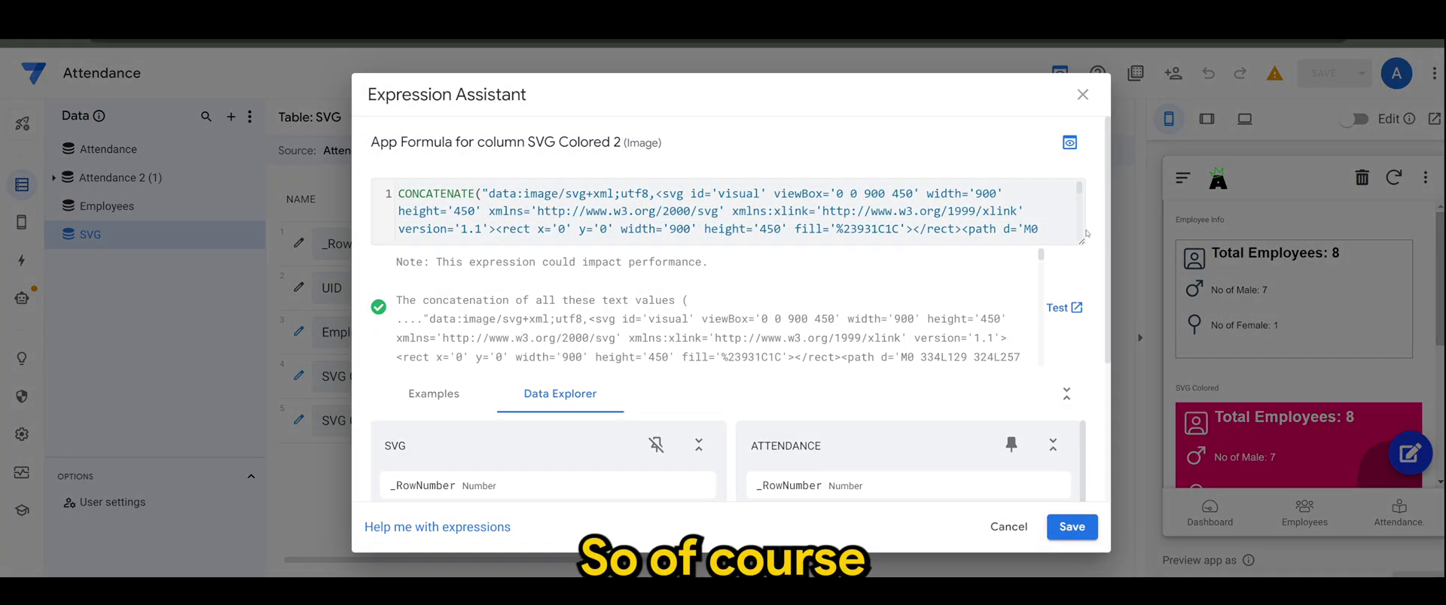
drag(1081, 243, 1081, 417)
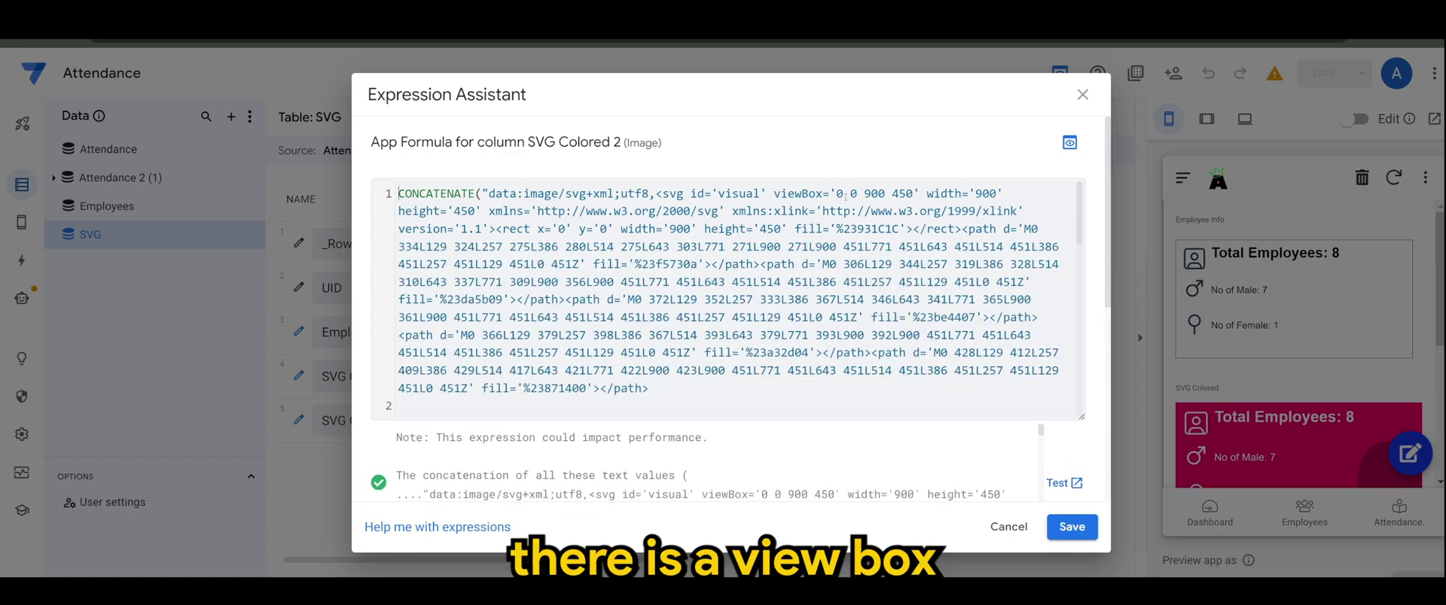
click(868, 193)
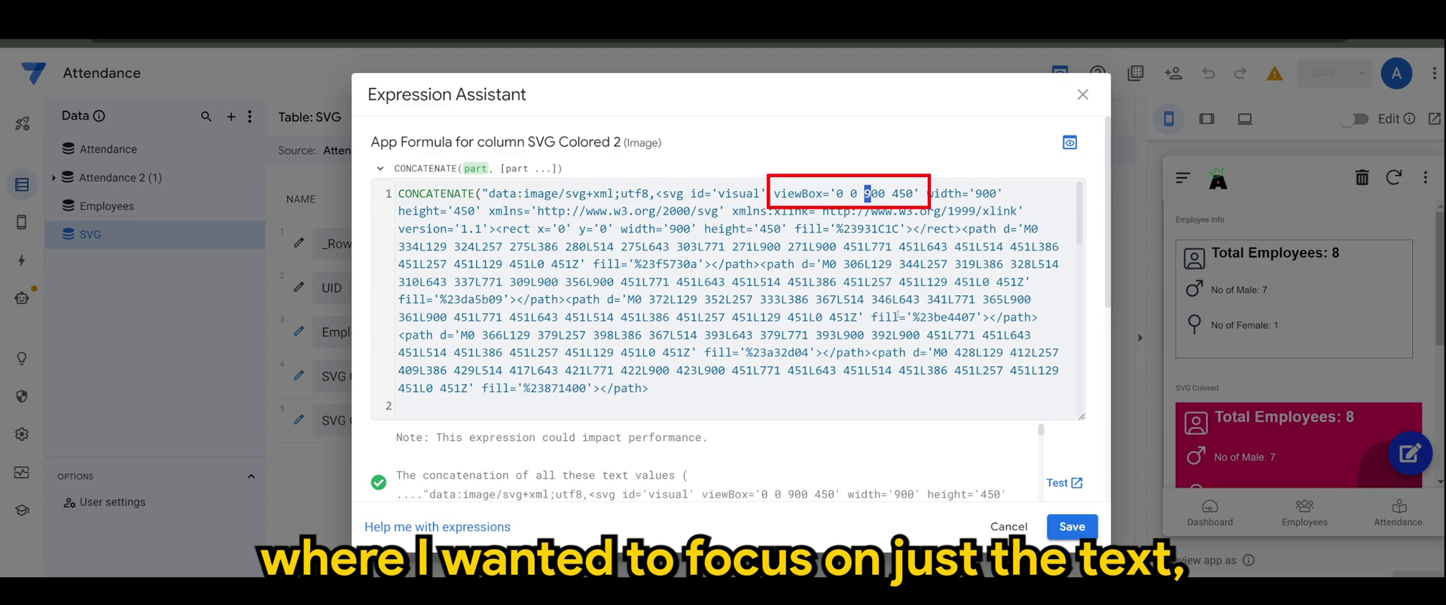
text(4)
key(shift+Left)
key(shift+Left)
text(20)
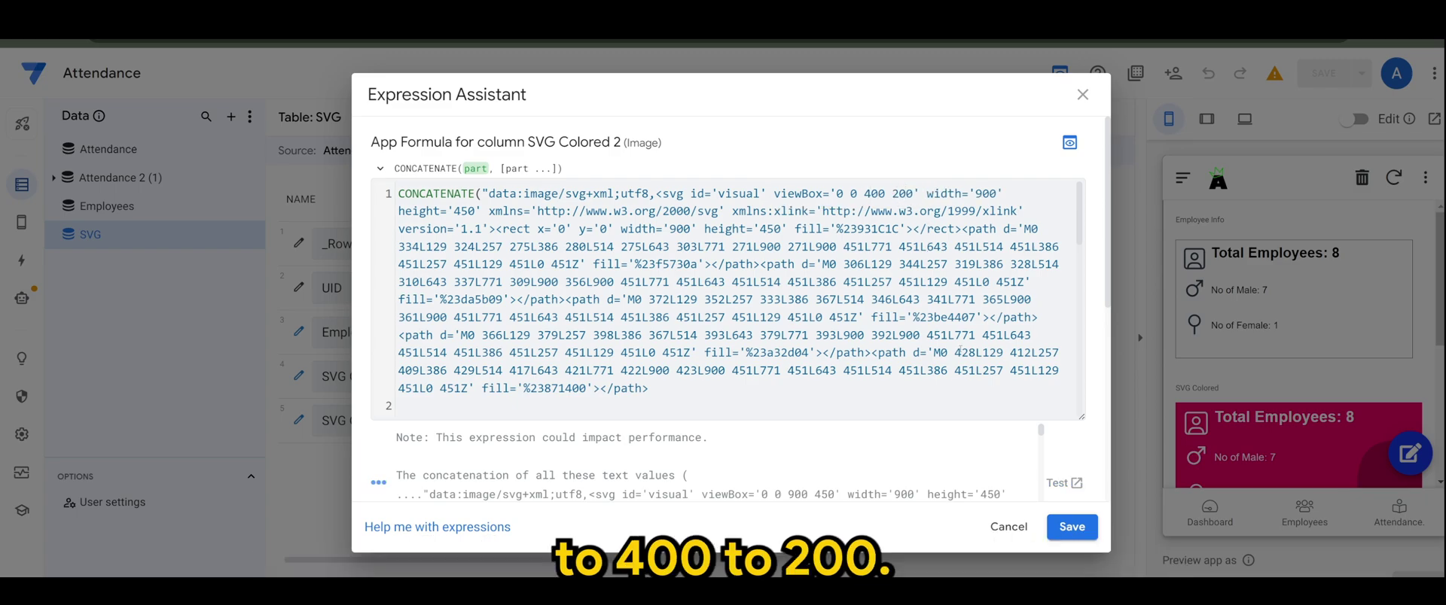
click(1071, 526)
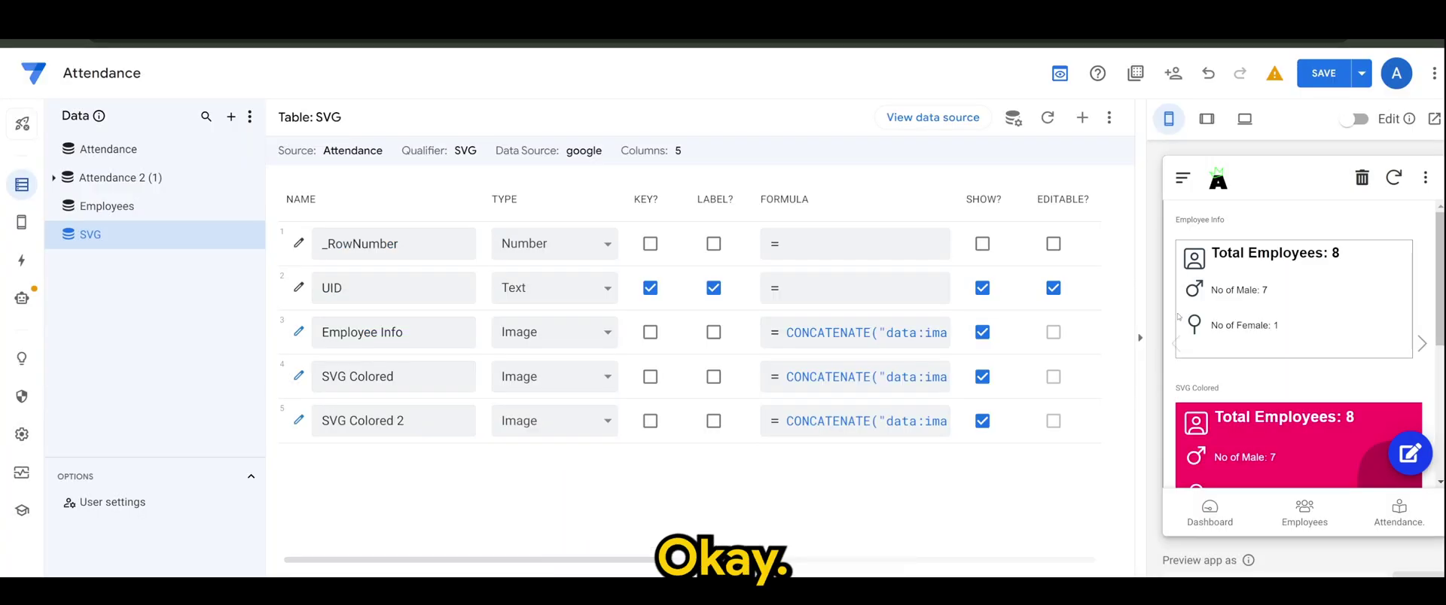
Save the app with the resized SVG Colored 2 card
click(1333, 73)
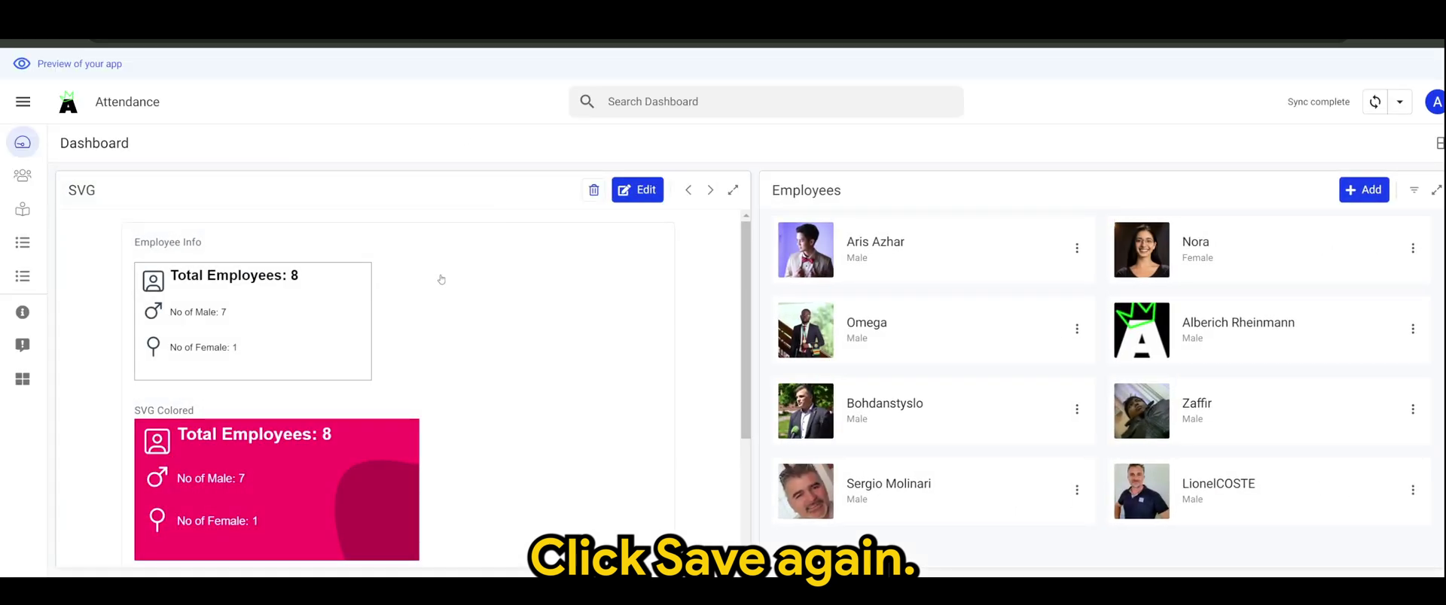
scroll(254, 448, down, 3)
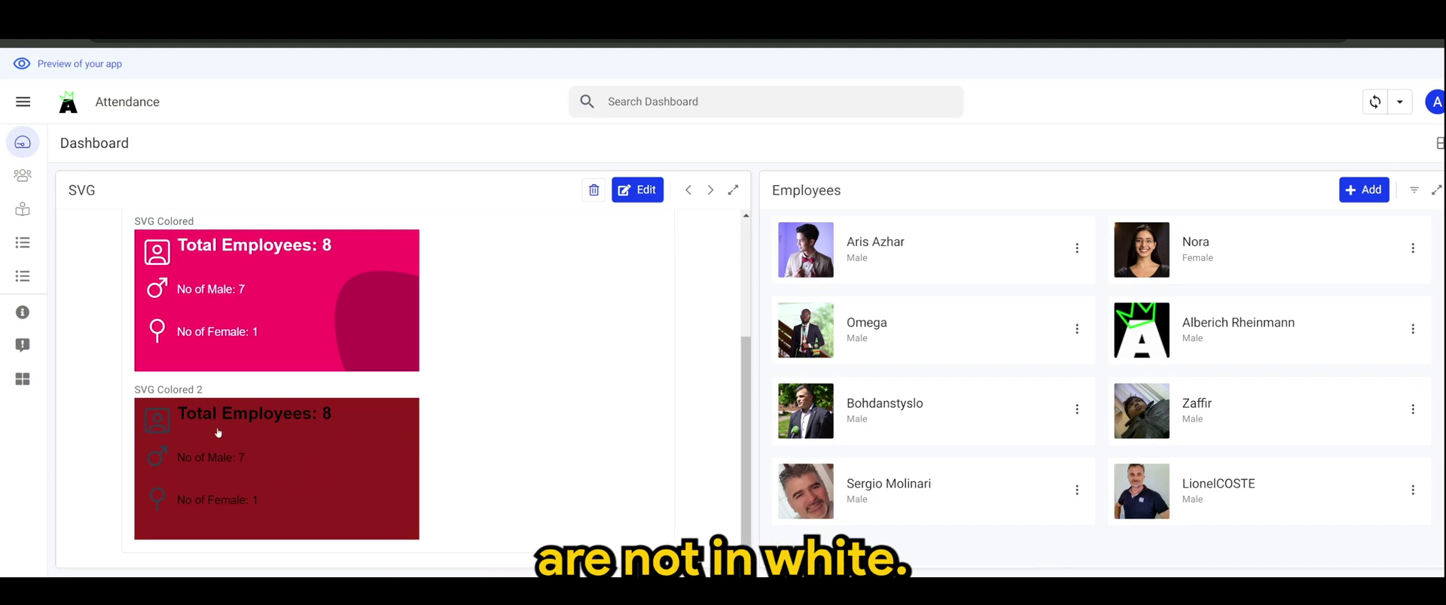
scroll(204, 434, up, 2)
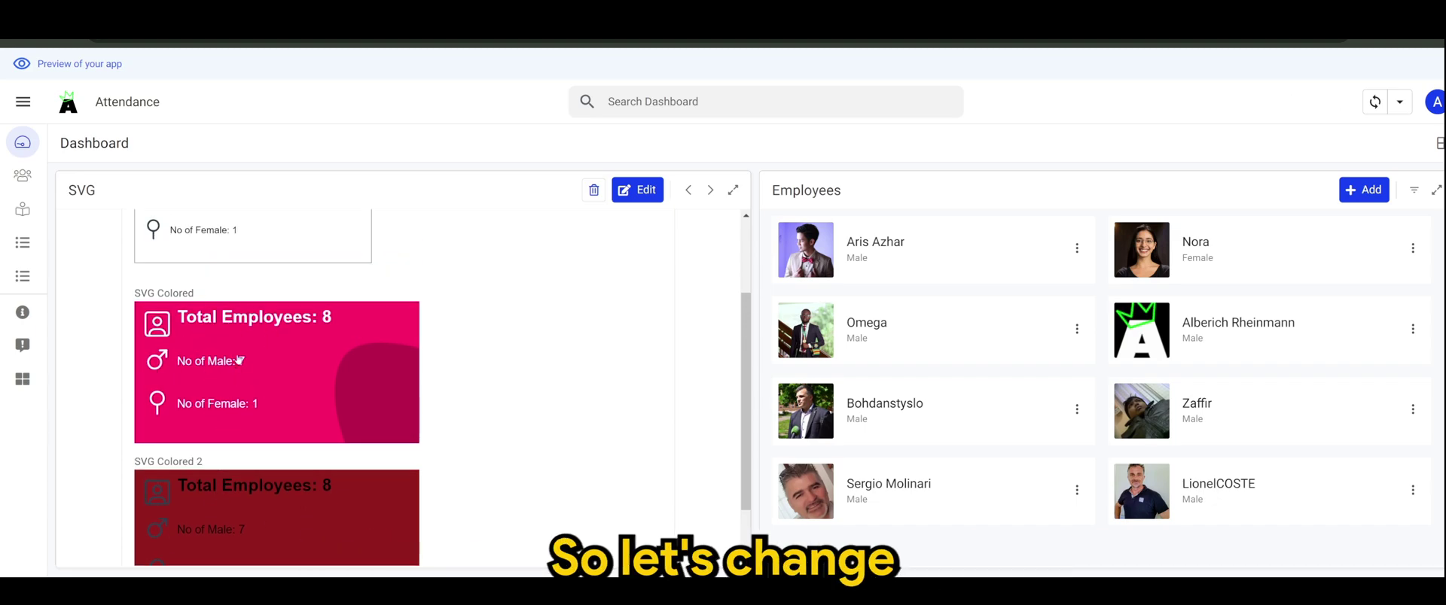
scroll(269, 348, down, 2)
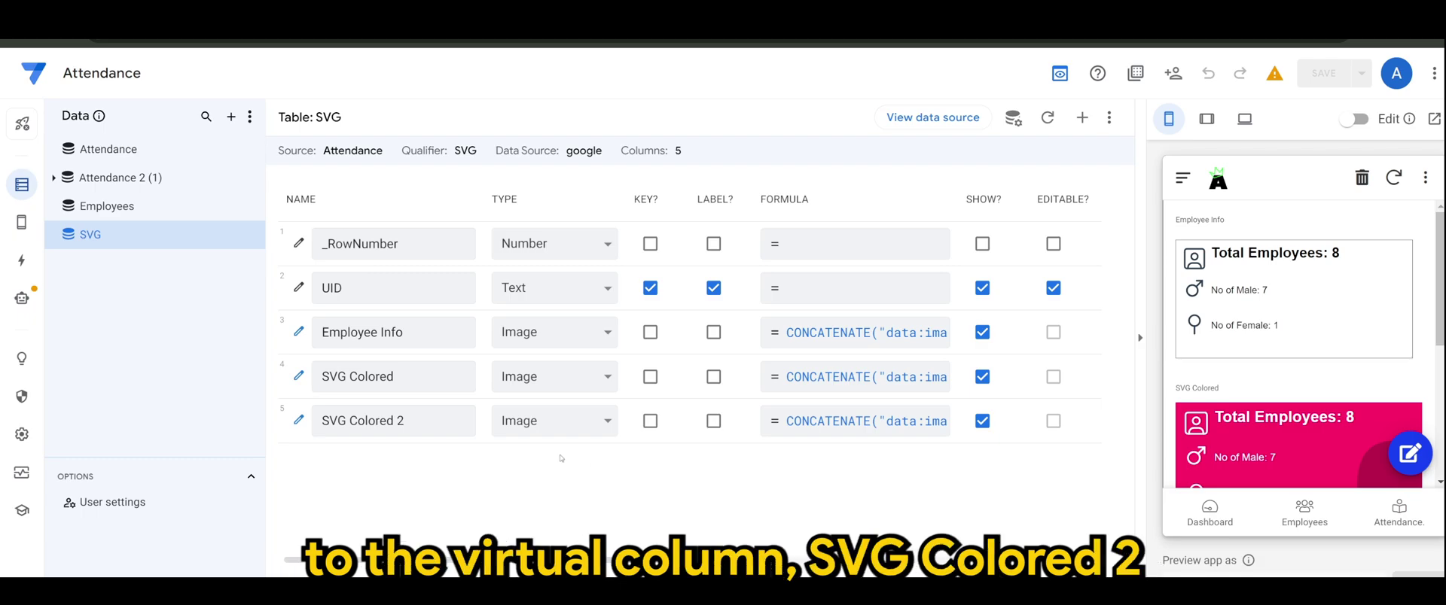
Open the expanded SVG Colored 2 formula and locate the Total Employees icon markup
click(341, 424)
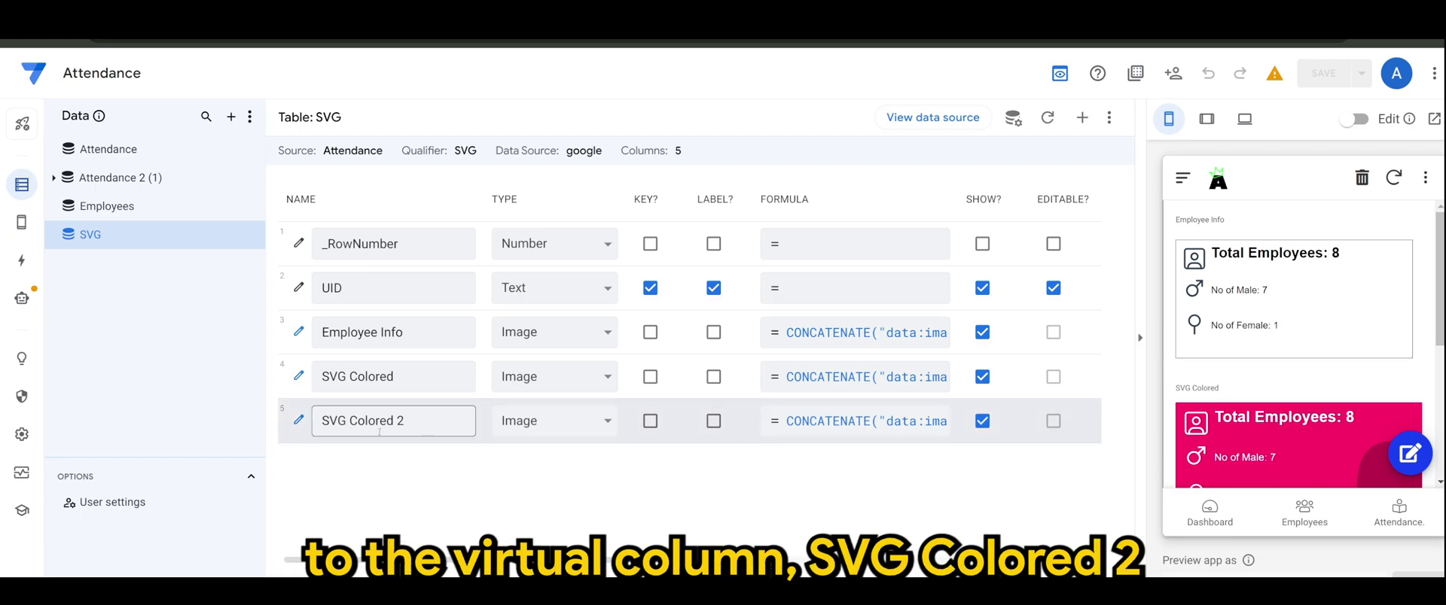
click(856, 422)
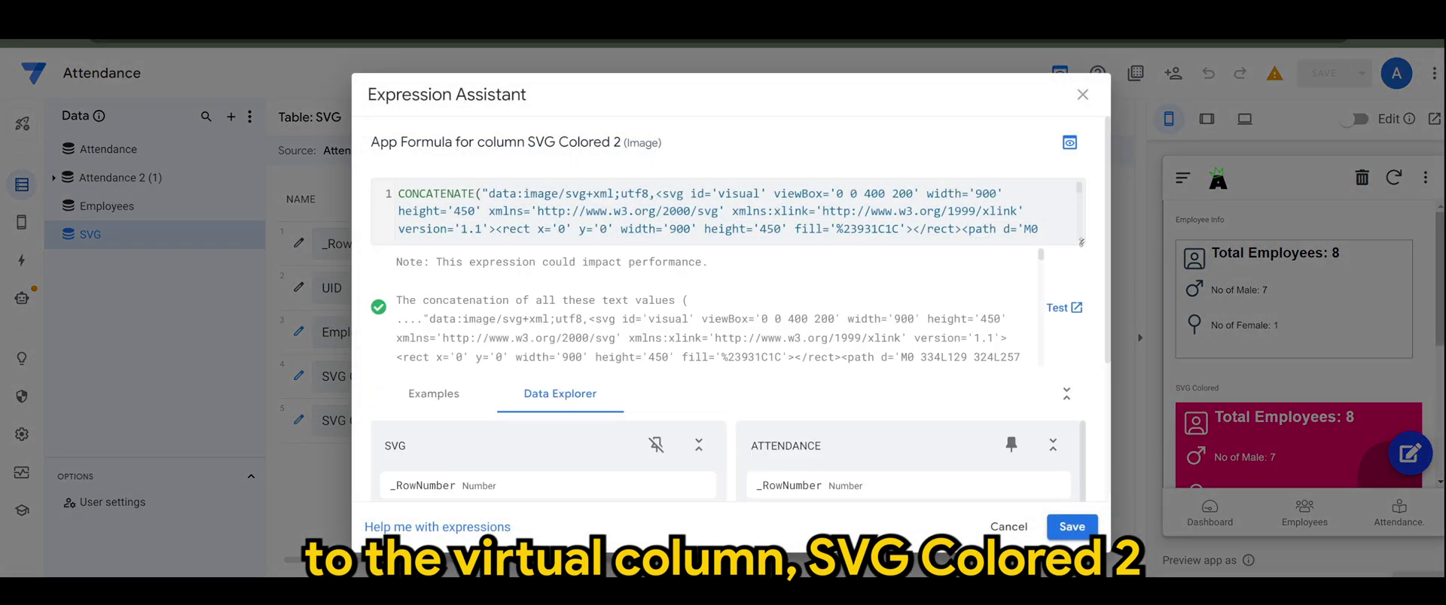
drag(1080, 241, 1080, 497)
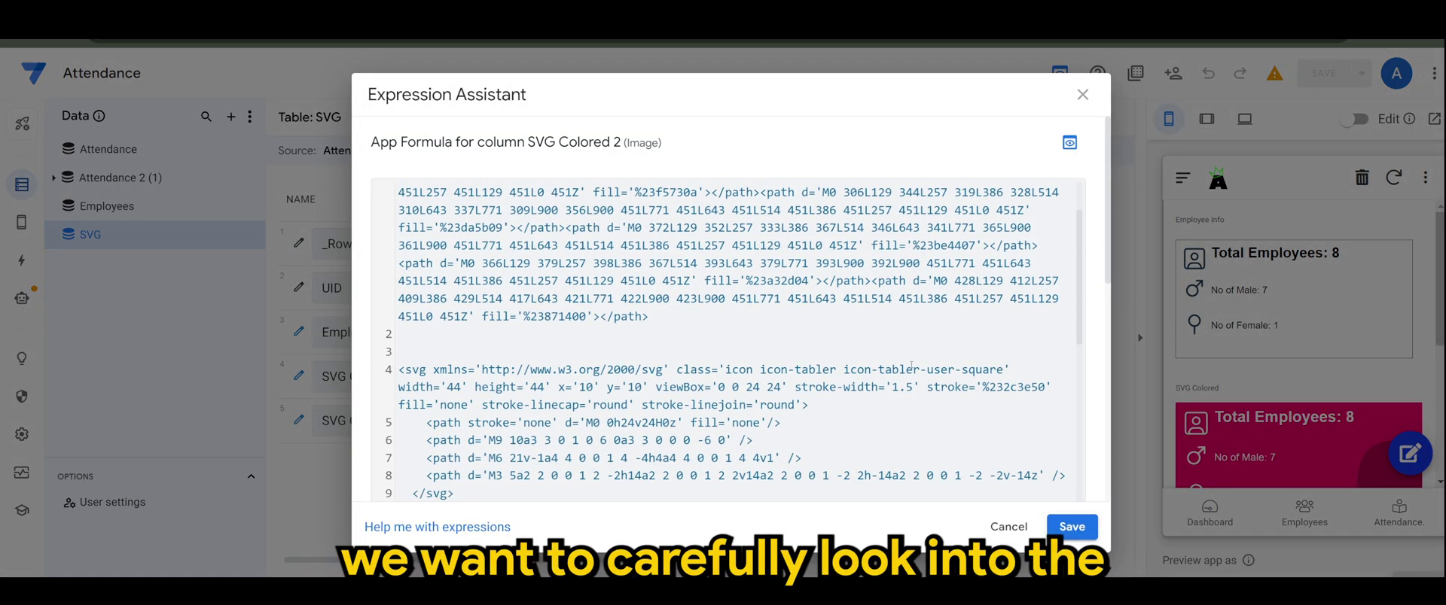
scroll(911, 366, down, 3)
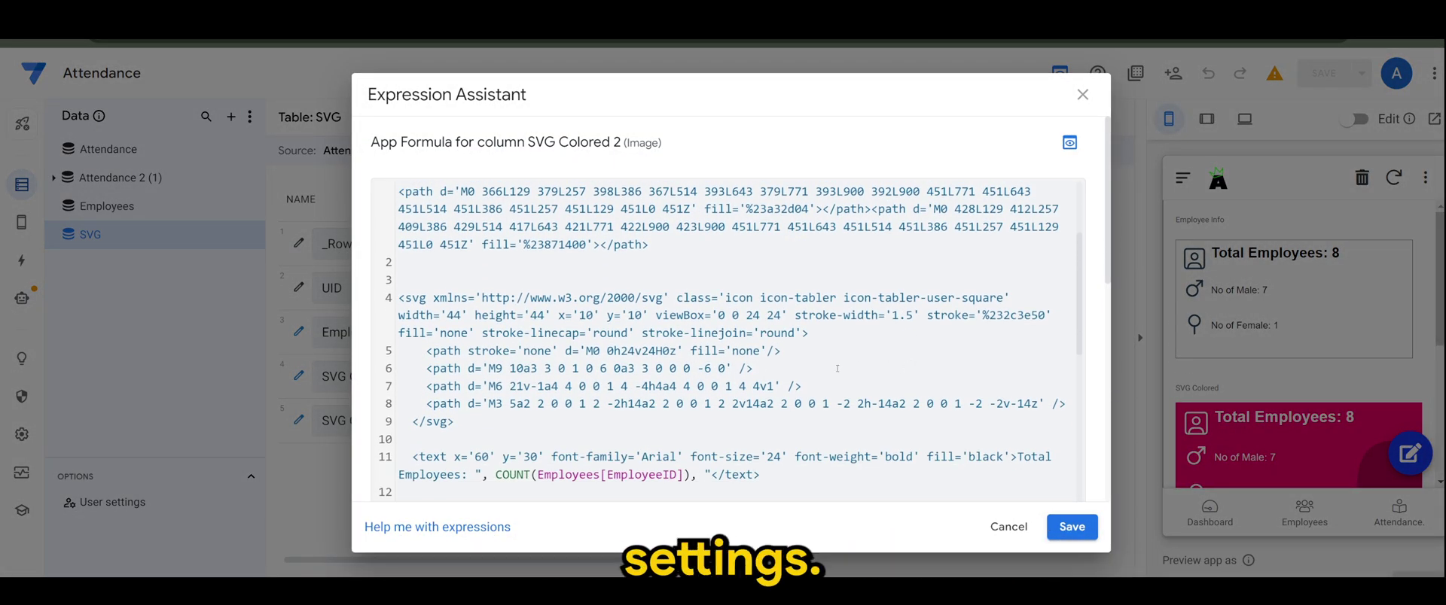
scroll(818, 368, up, 4)
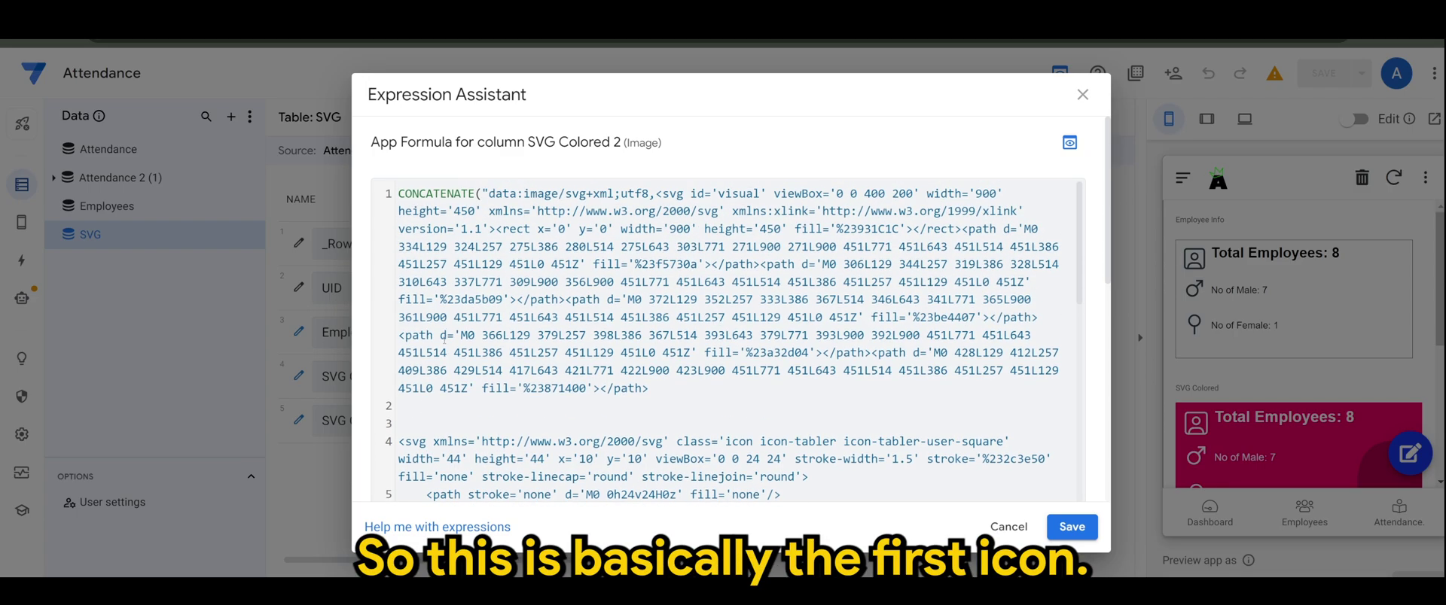
scroll(733, 342, down, 2)
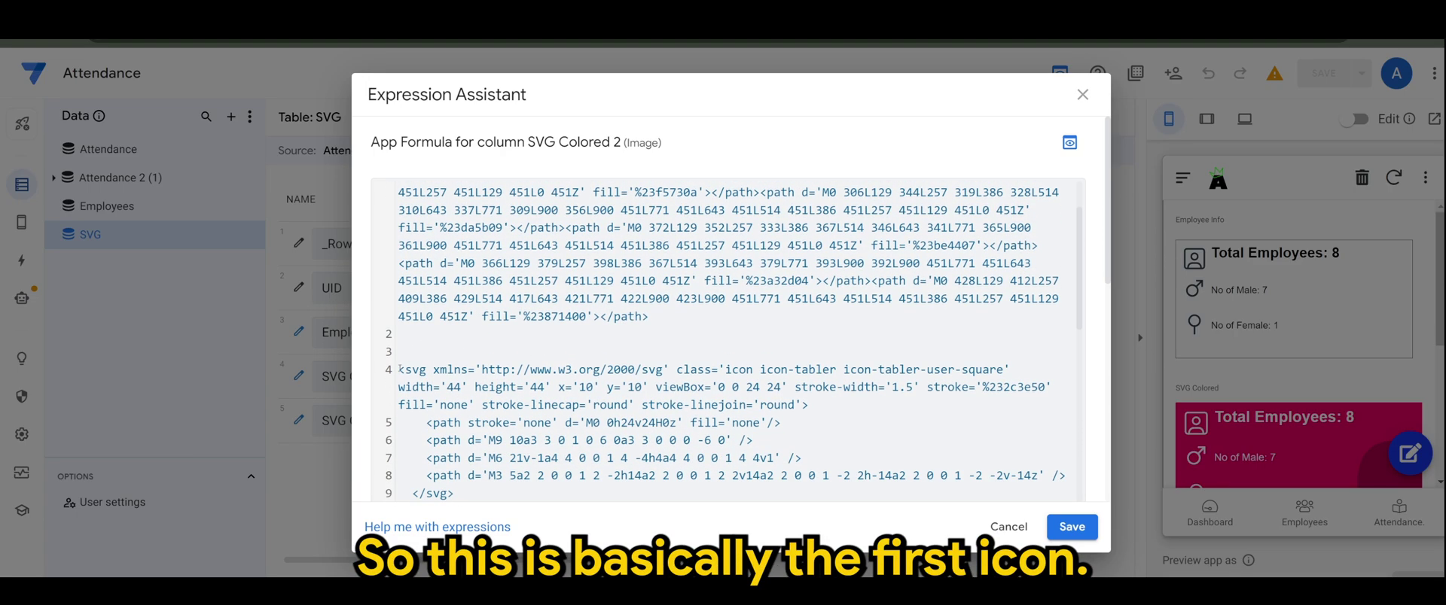
drag(400, 370, 803, 448)
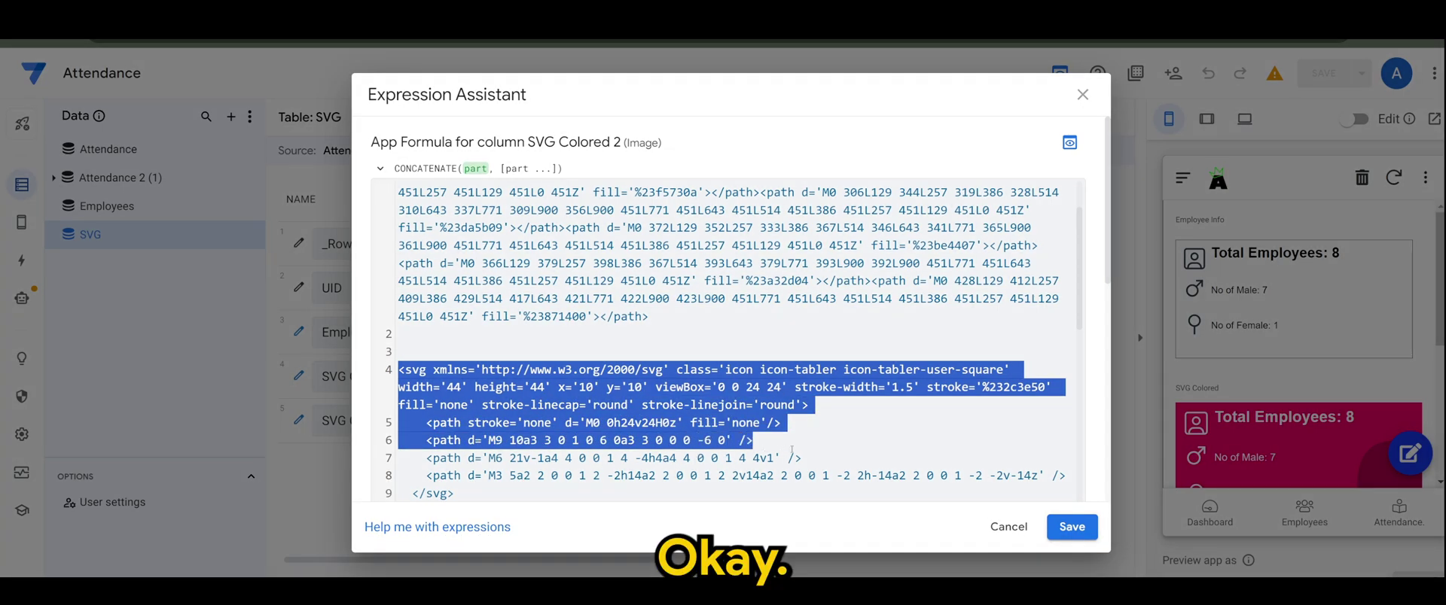
click(802, 449)
scroll(904, 331, down, 2)
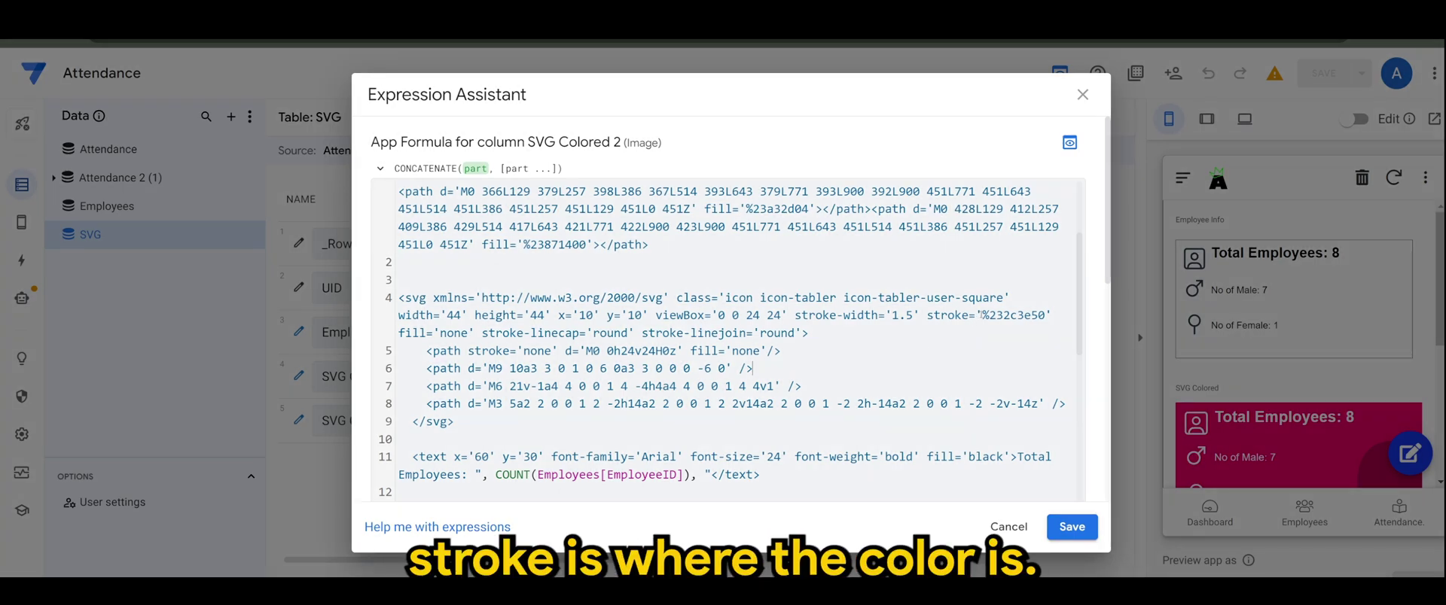
Replace the icon's stroke '%232c3e50' with 'white' and save the formula and app
drag(981, 315, 1047, 316)
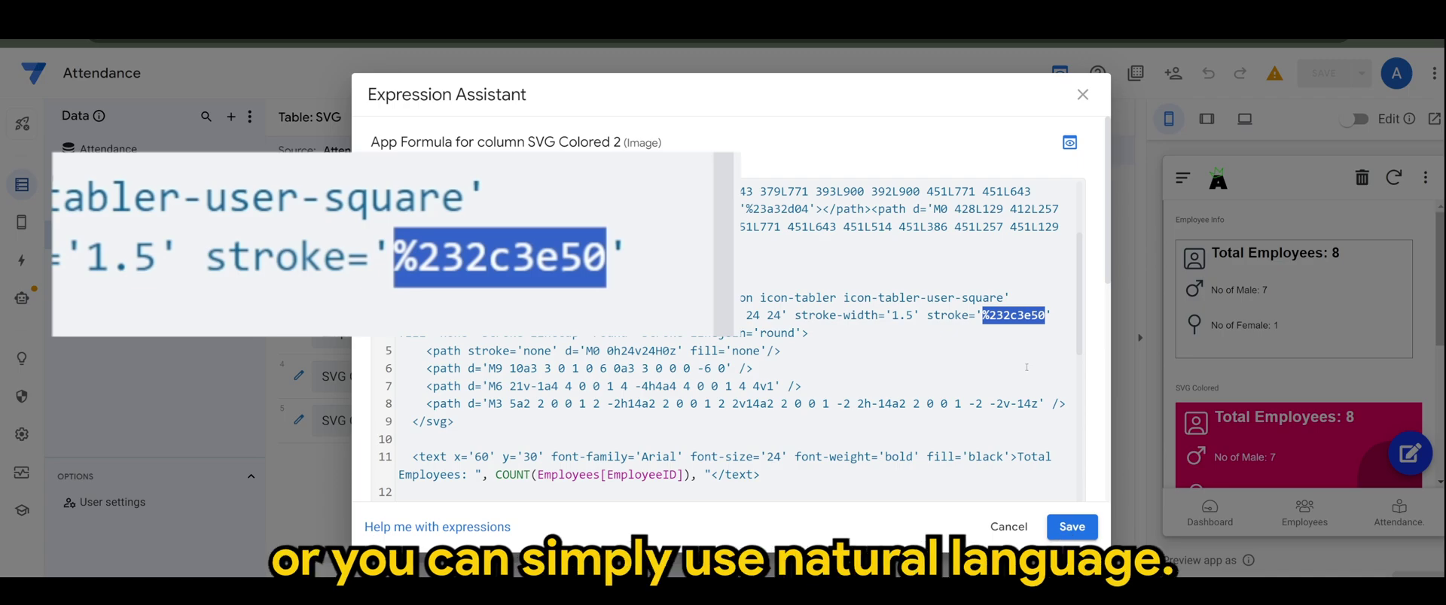
text(WHI)
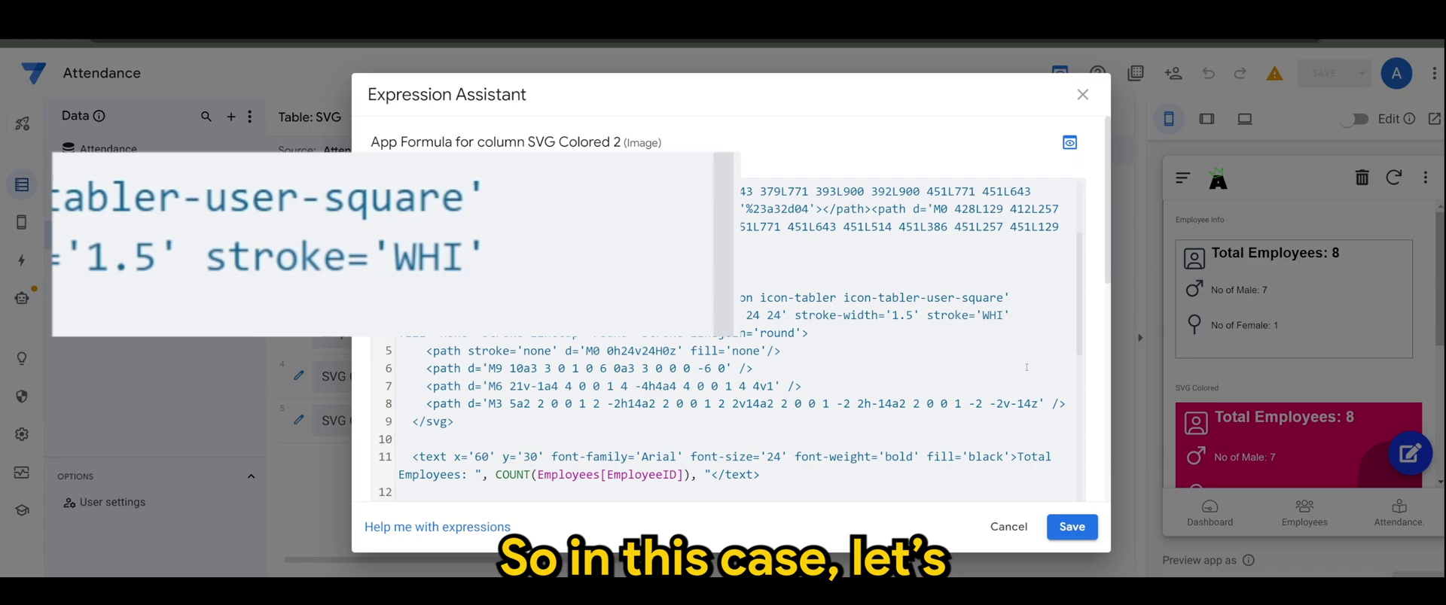
key(BackSpace)
key(BackSpace)
key(BackSpace)
text(white)
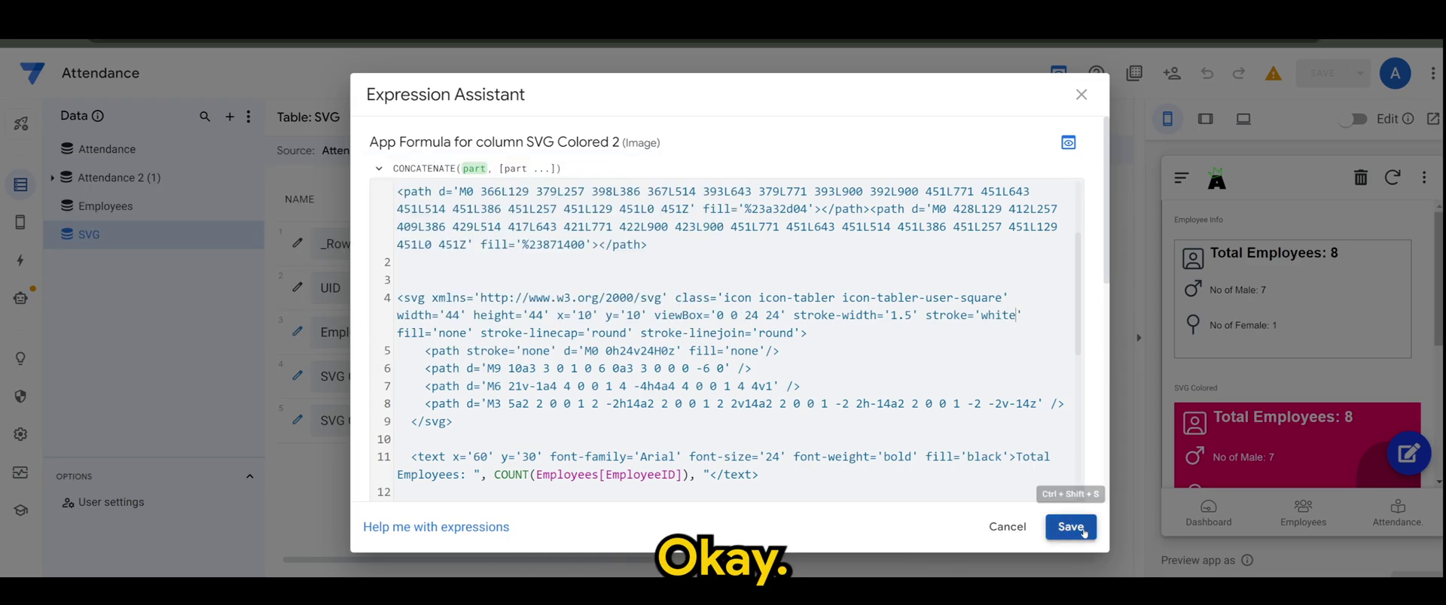
click(1072, 527)
click(1322, 73)
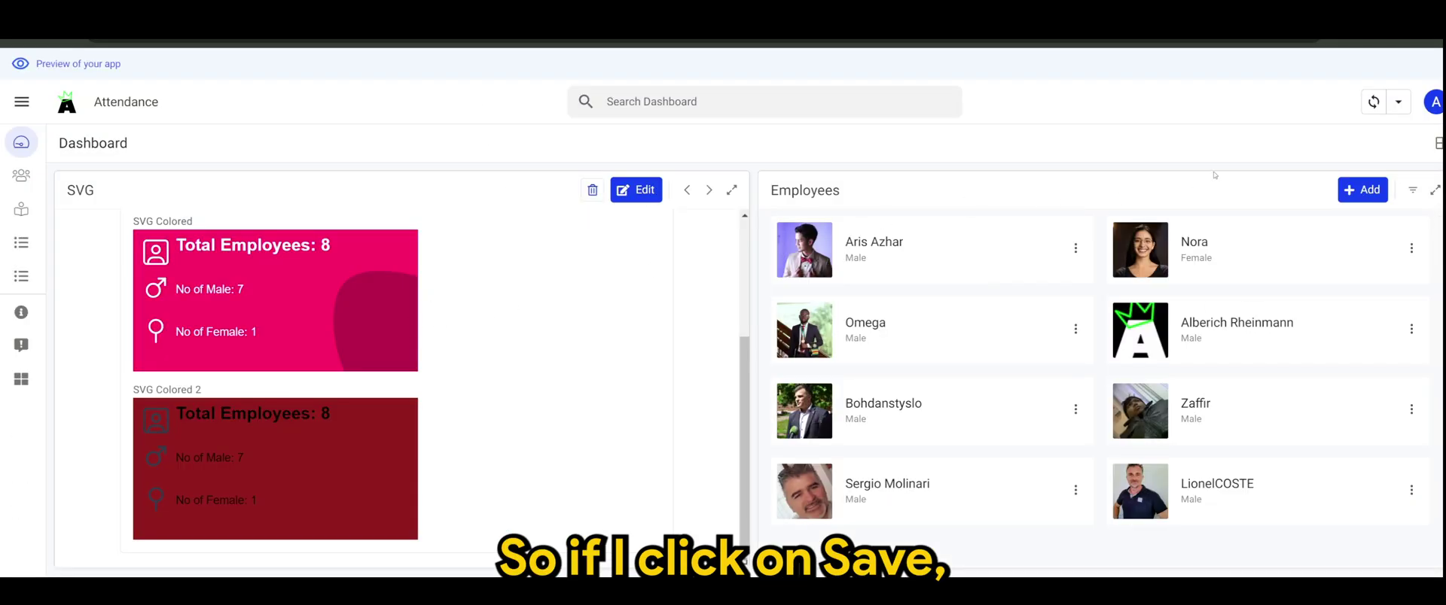
Sync the app preview to load the white Total Employees icon
click(1374, 102)
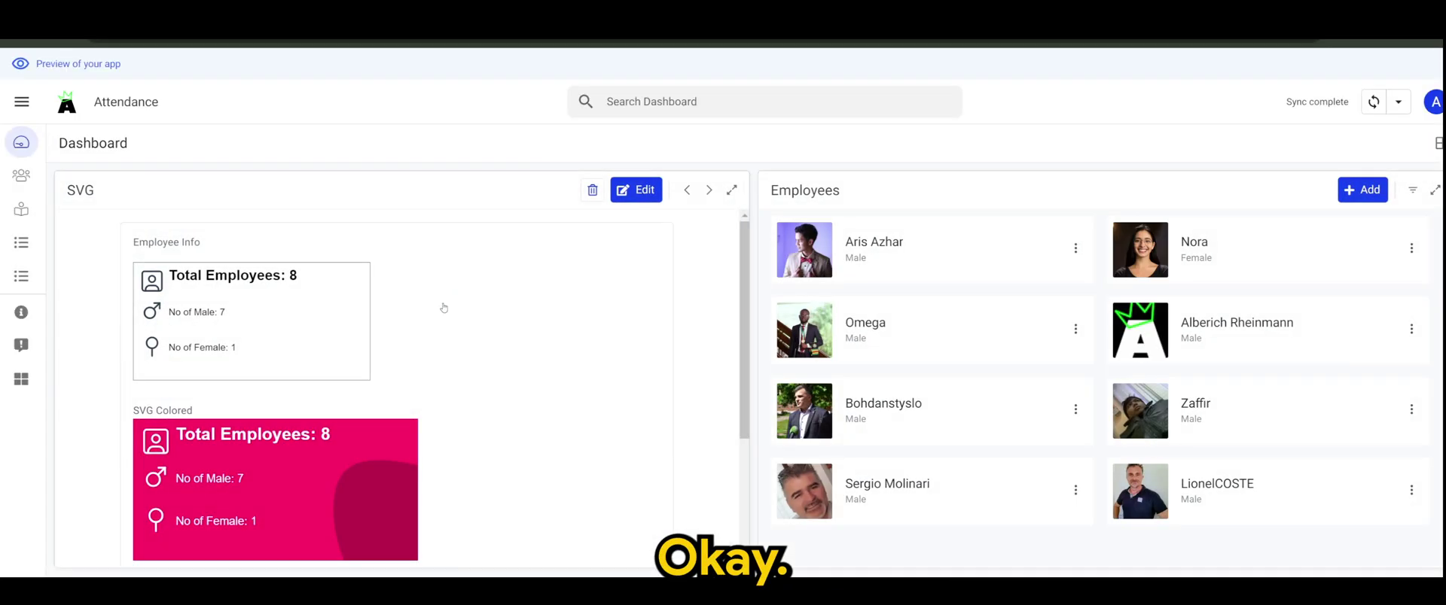
scroll(442, 316, down, 4)
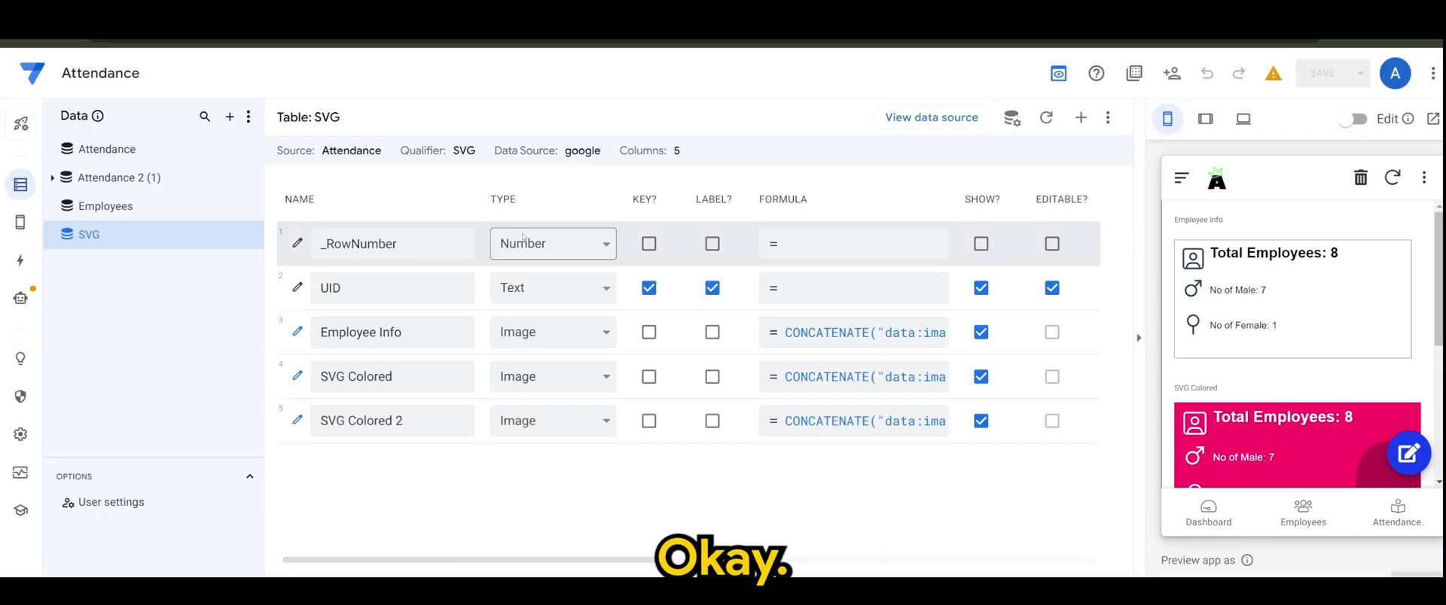
Make the Total Employees text fill and the male icon stroke white
click(859, 421)
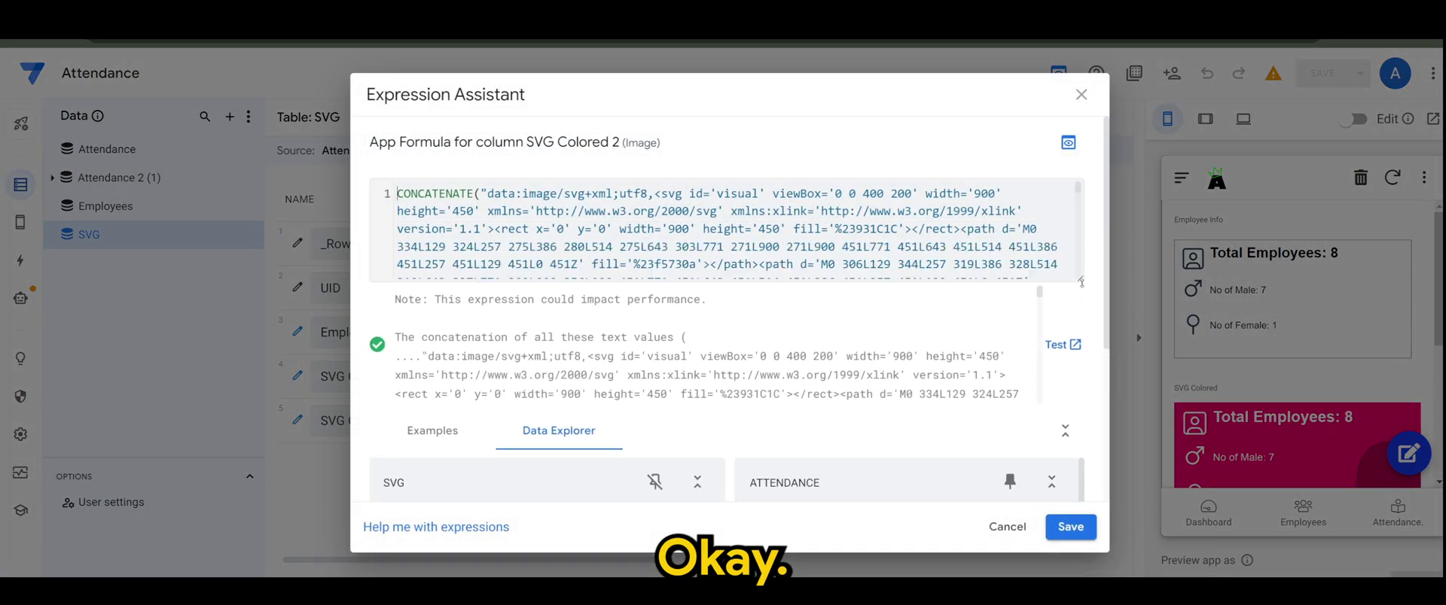
drag(1079, 242, 1078, 503)
scroll(722, 339, down, 3)
scroll(723, 339, up, 1)
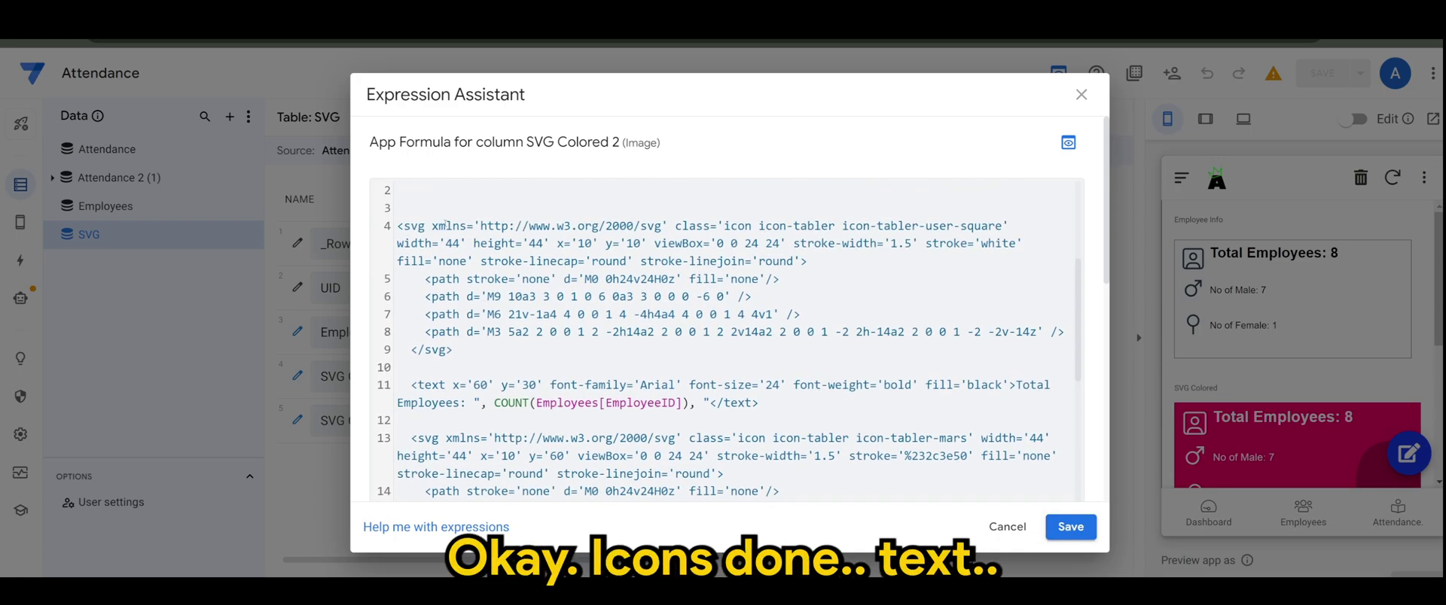
scroll(500, 314, down, 2)
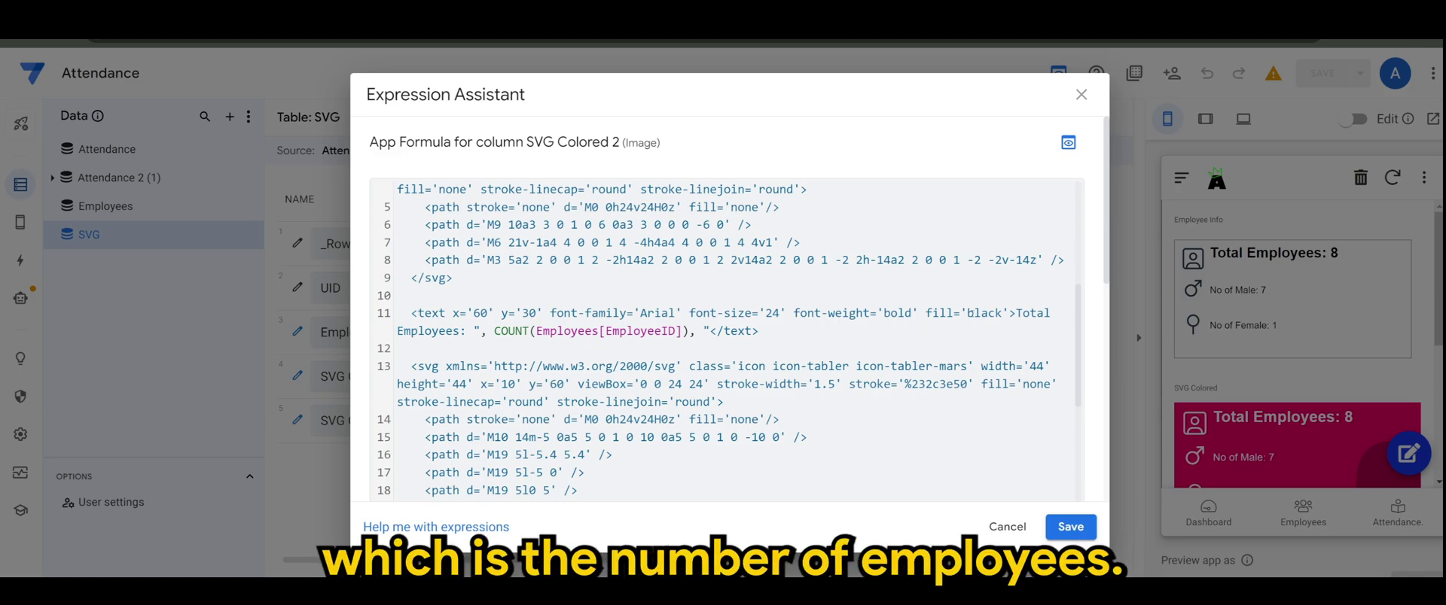
drag(927, 314, 1009, 313)
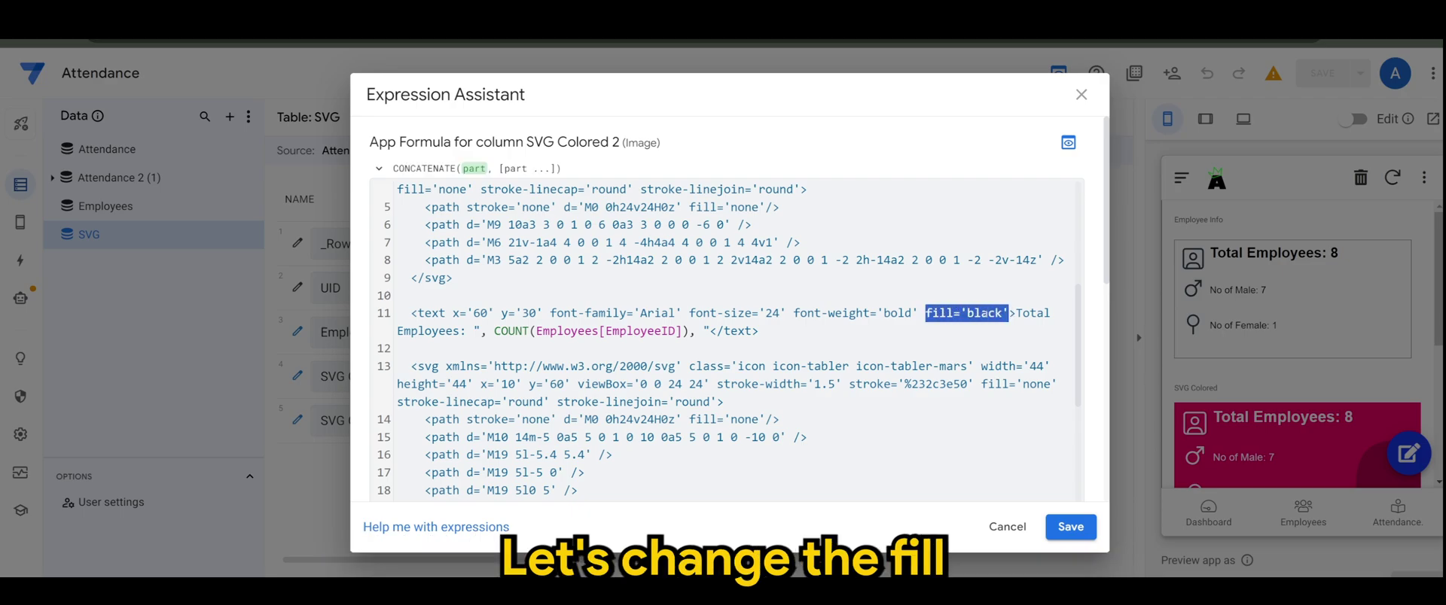
double_click(984, 314)
text(white)
scroll(685, 403, down, 2)
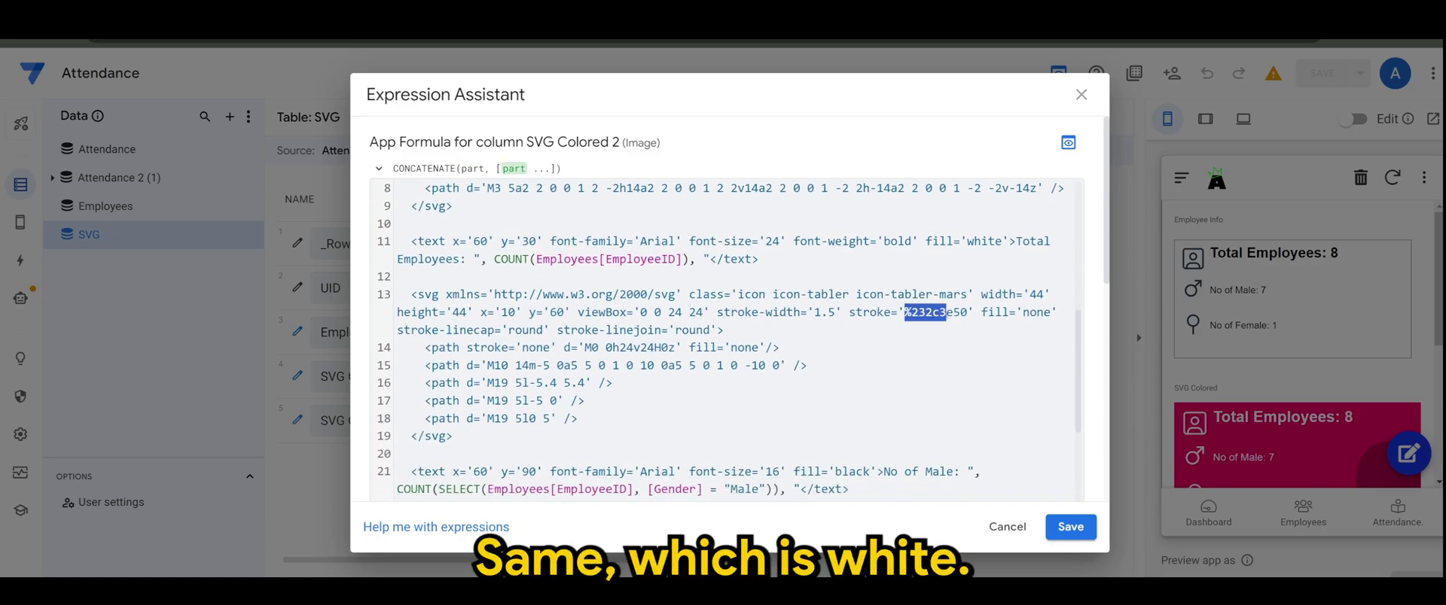
drag(905, 312, 969, 313)
text(white)
scroll(768, 330, down, 2)
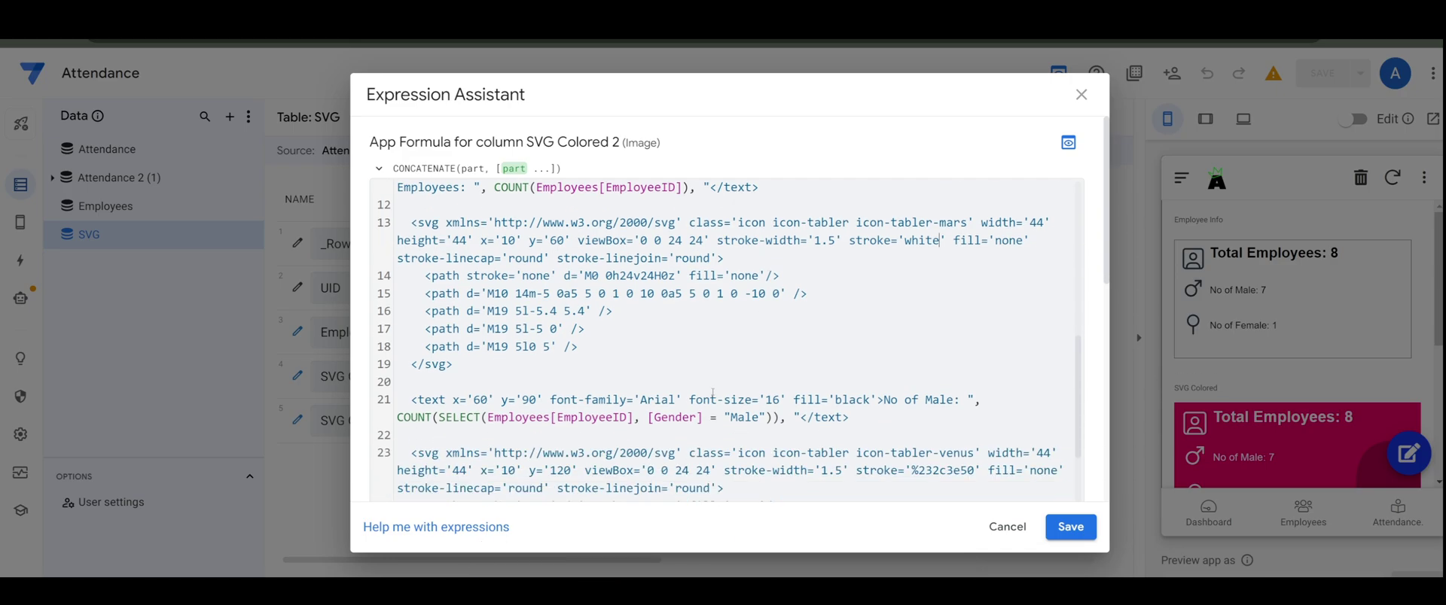
Make the male count text, female icon stroke and female count text white, then save
double_click(850, 400)
text(white)
scroll(820, 323, down, 2)
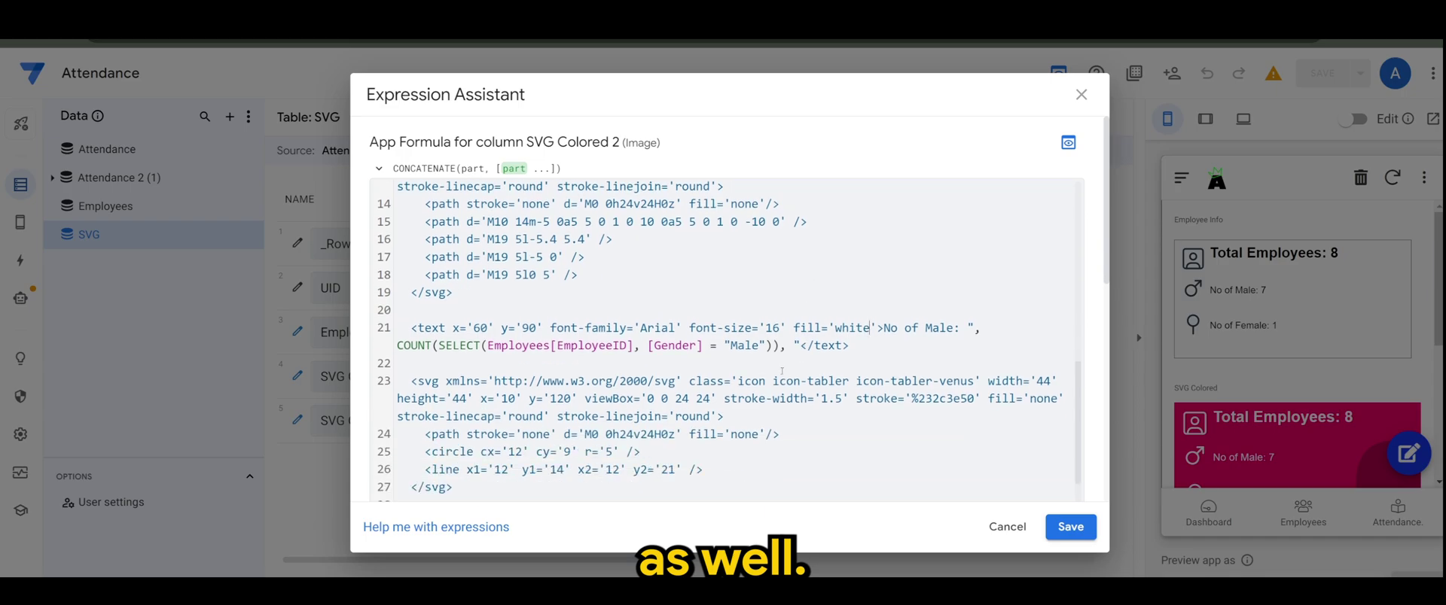
scroll(781, 373, down, 2)
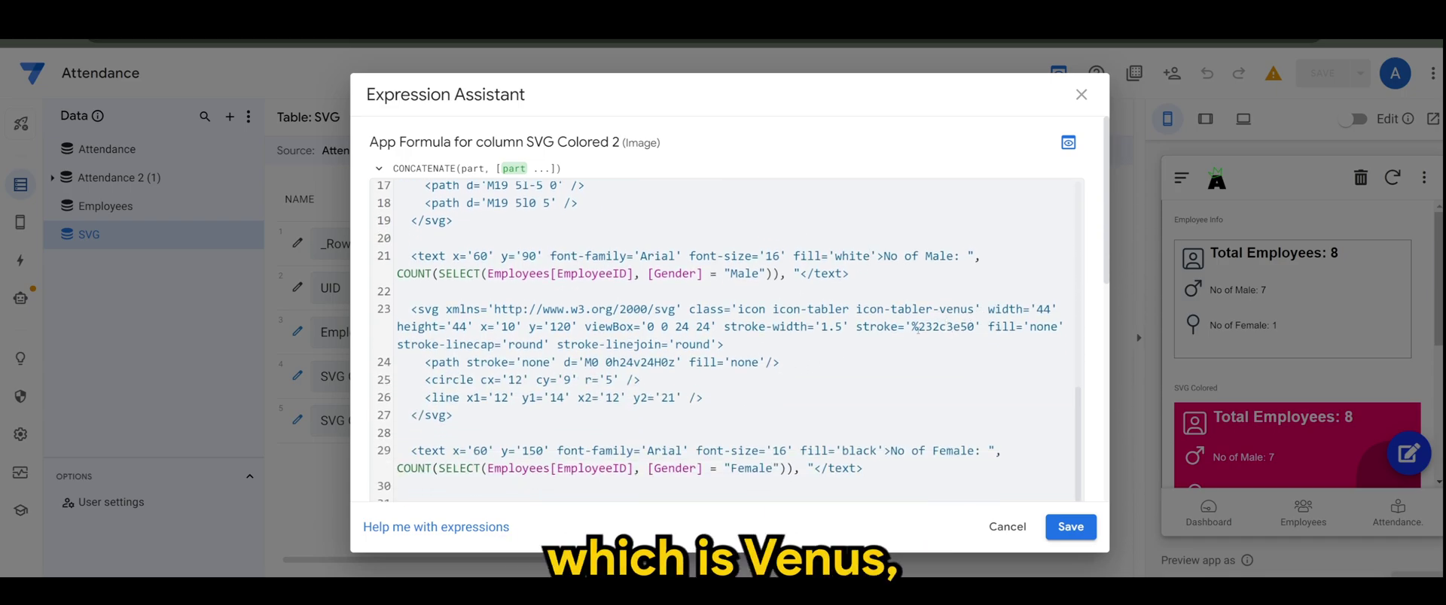
drag(912, 327, 974, 326)
text(white)
scroll(676, 342, down, 1)
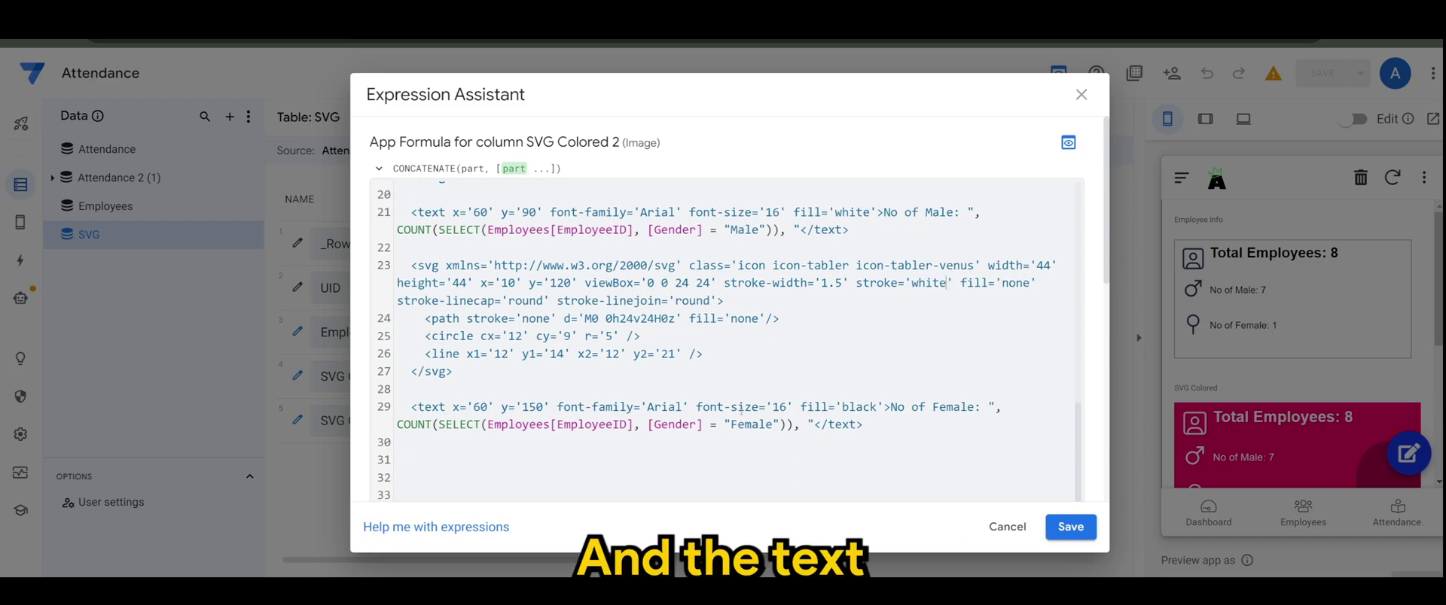
double_click(859, 408)
text(white)
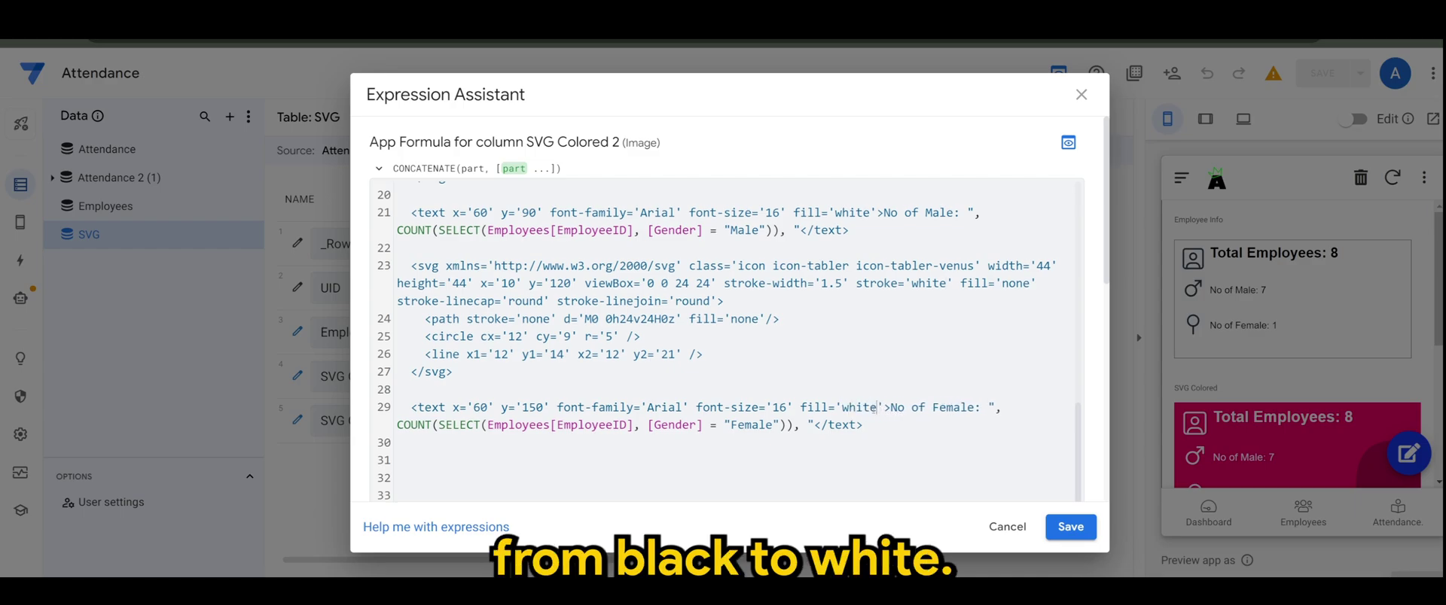
click(1069, 526)
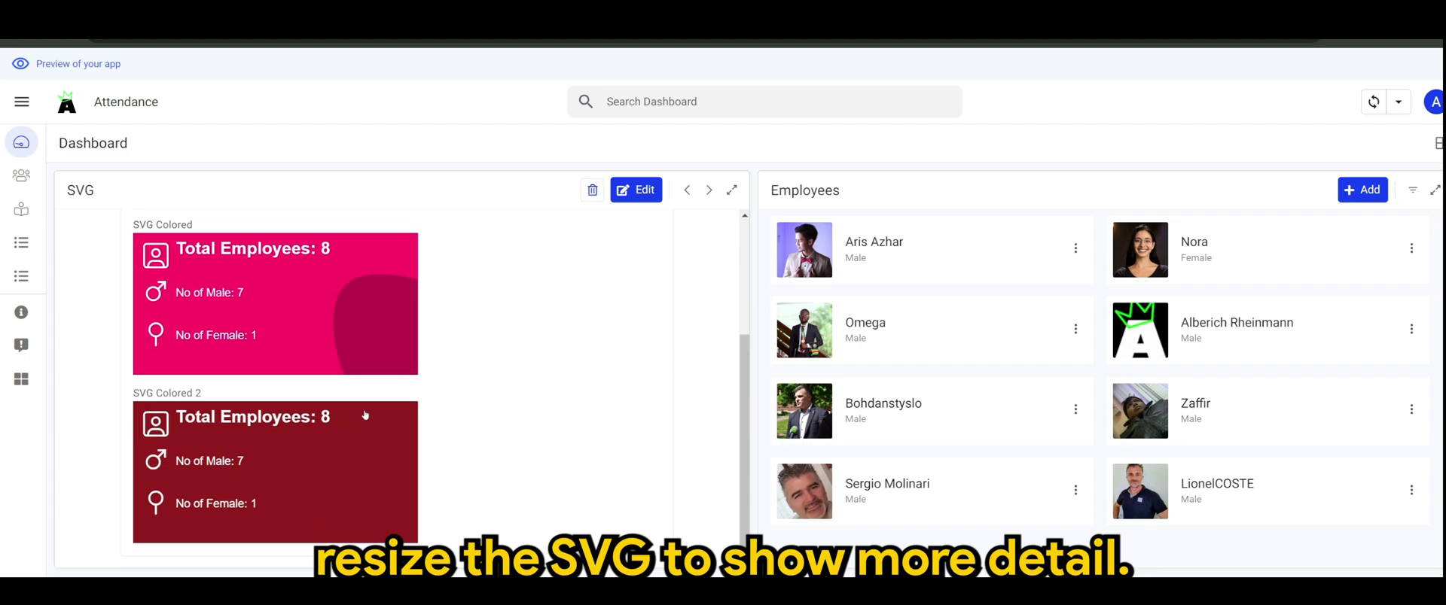
scroll(336, 421, up, 3)
scroll(335, 420, down, 3)
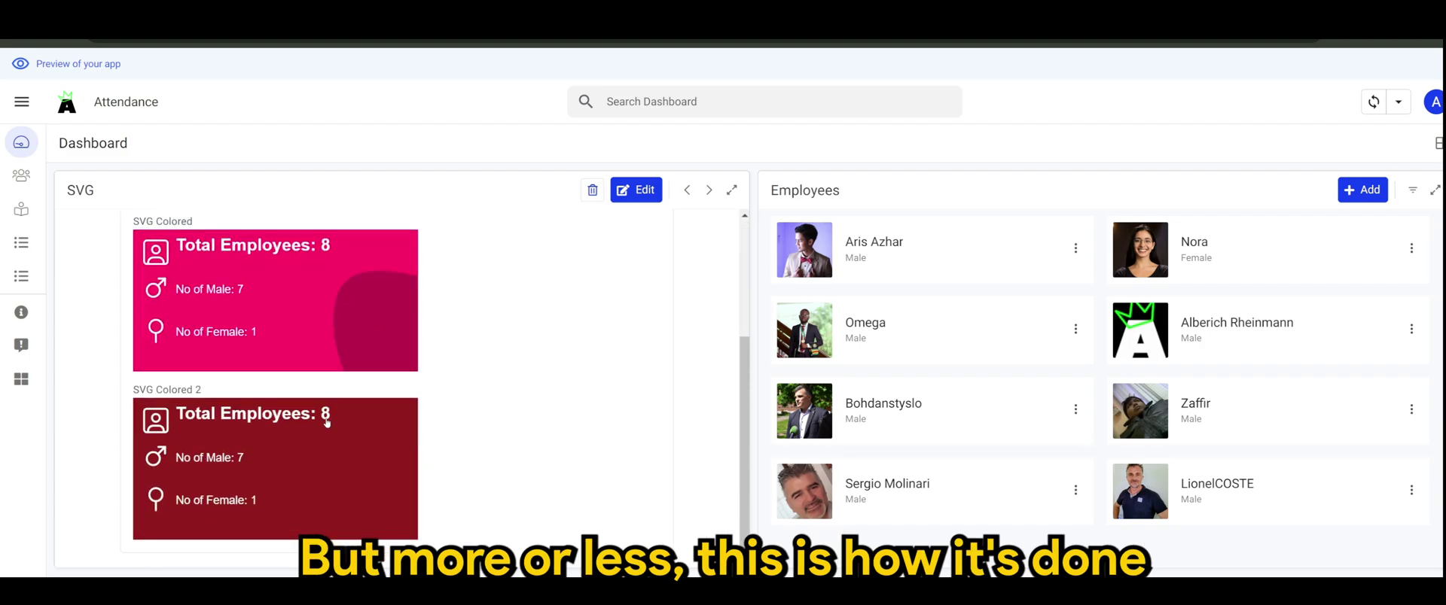
scroll(322, 423, up, 3)
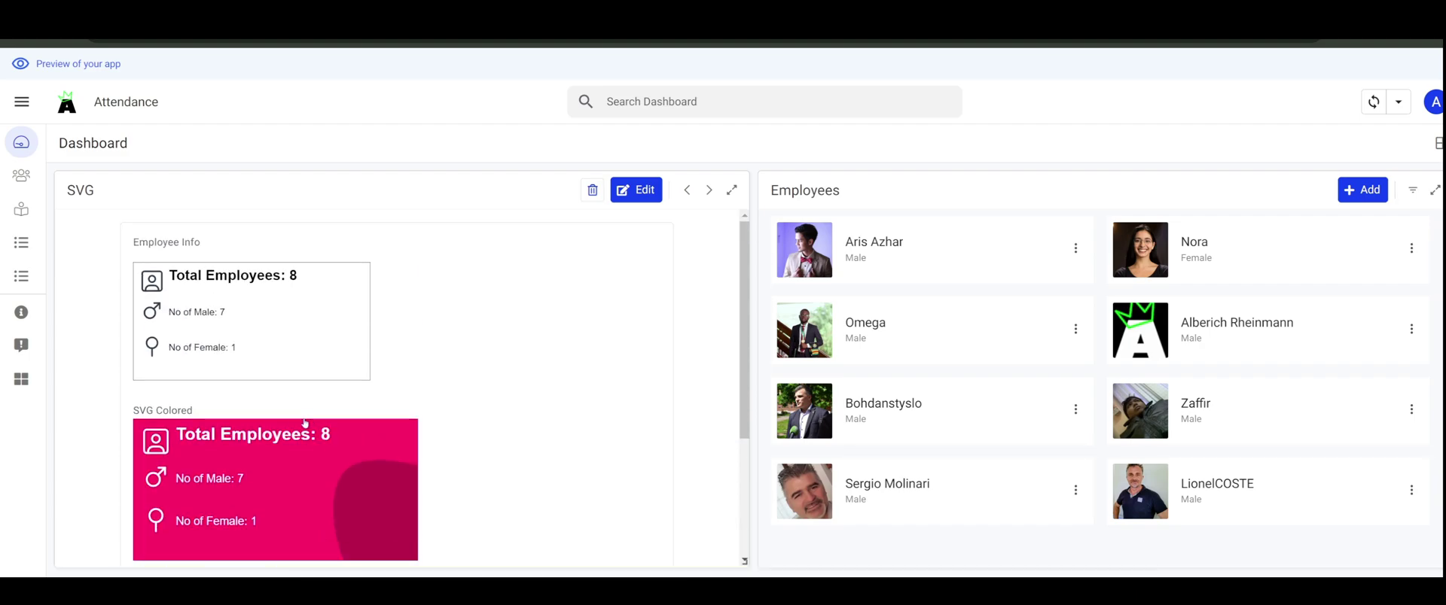
scroll(311, 421, down, 3)
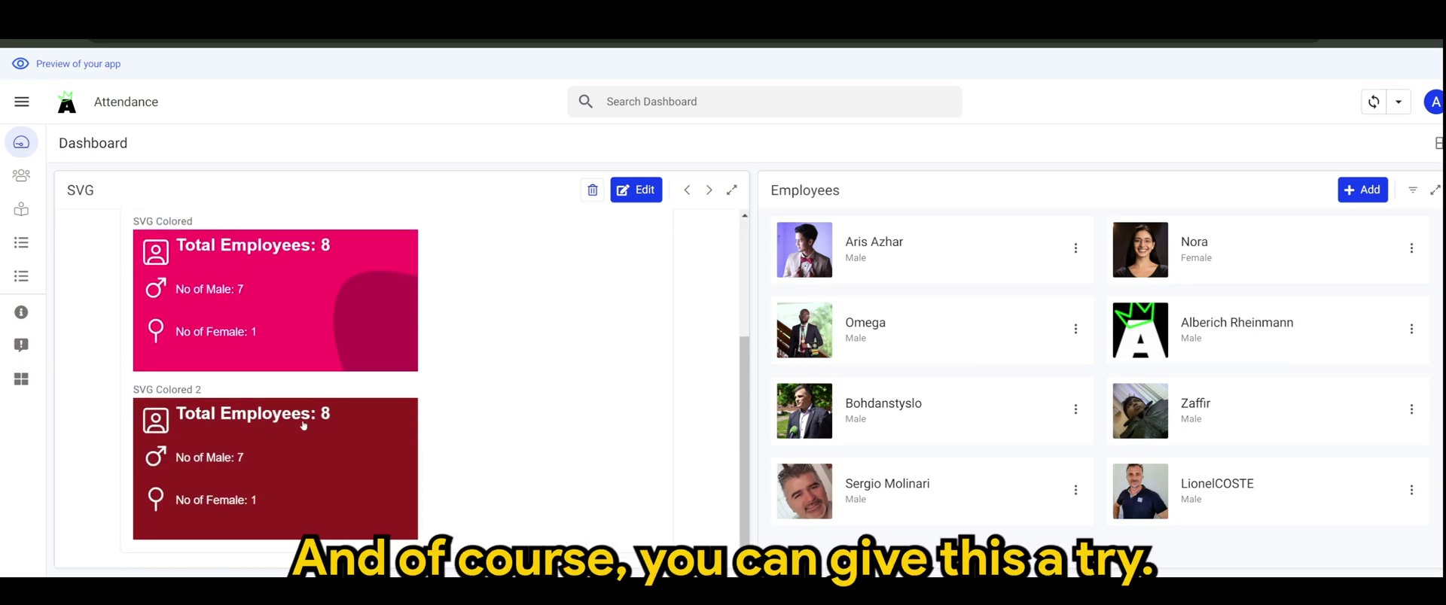